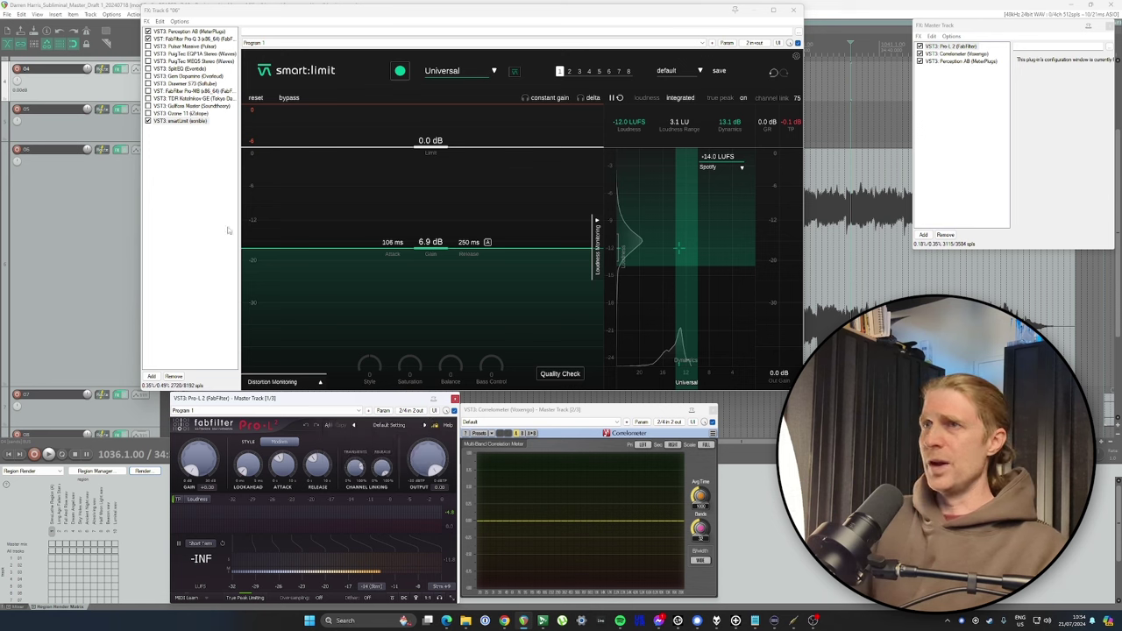
Step: Examine the master track's Perception AB, comparing its PRE and POST signals, along with the Correlometer and Pro-L 2 meters
click(999, 36)
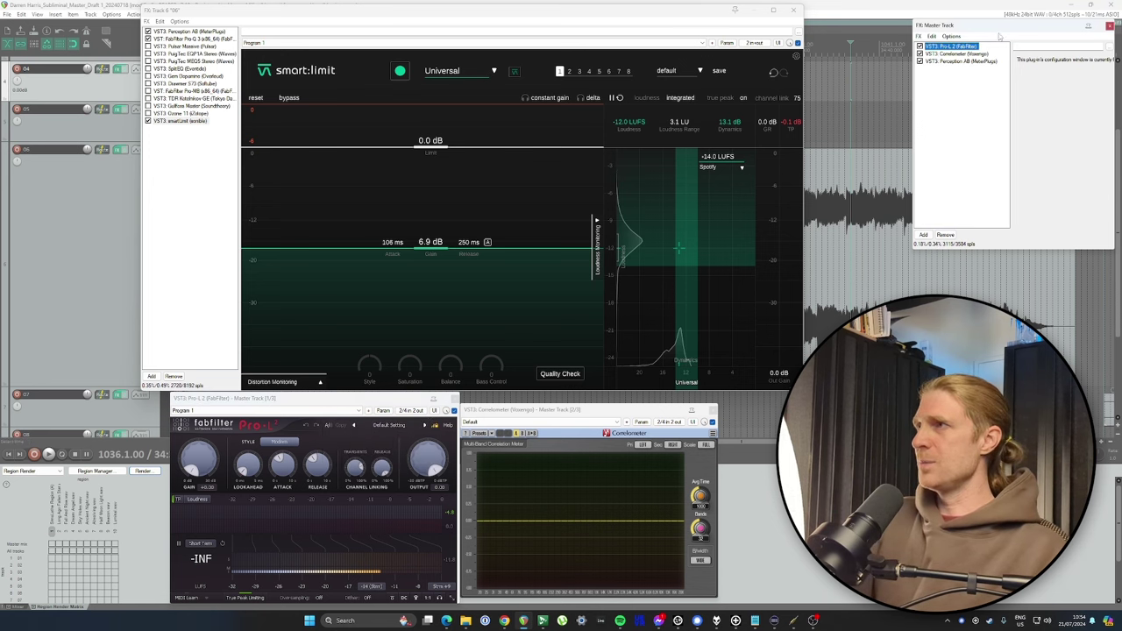
click(965, 62)
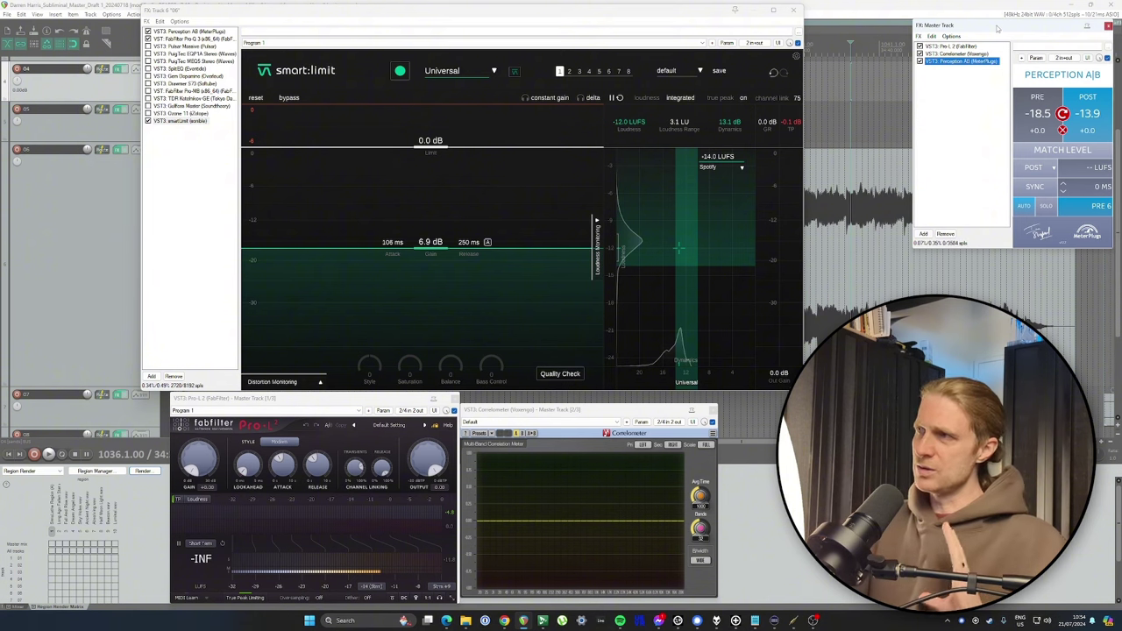
click(1032, 117)
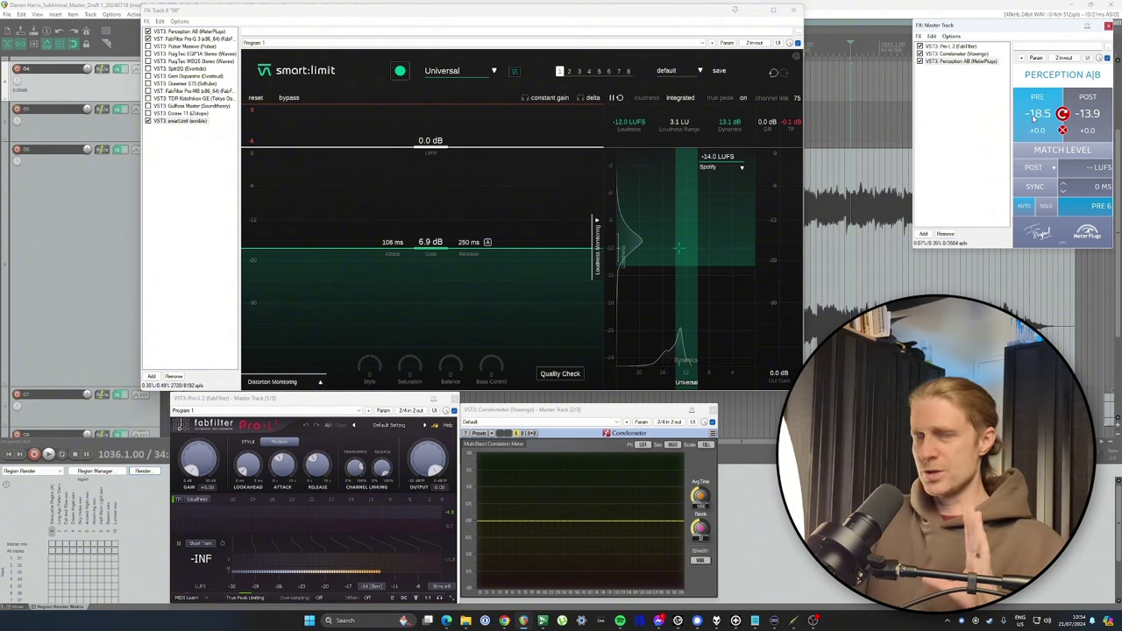
click(1094, 128)
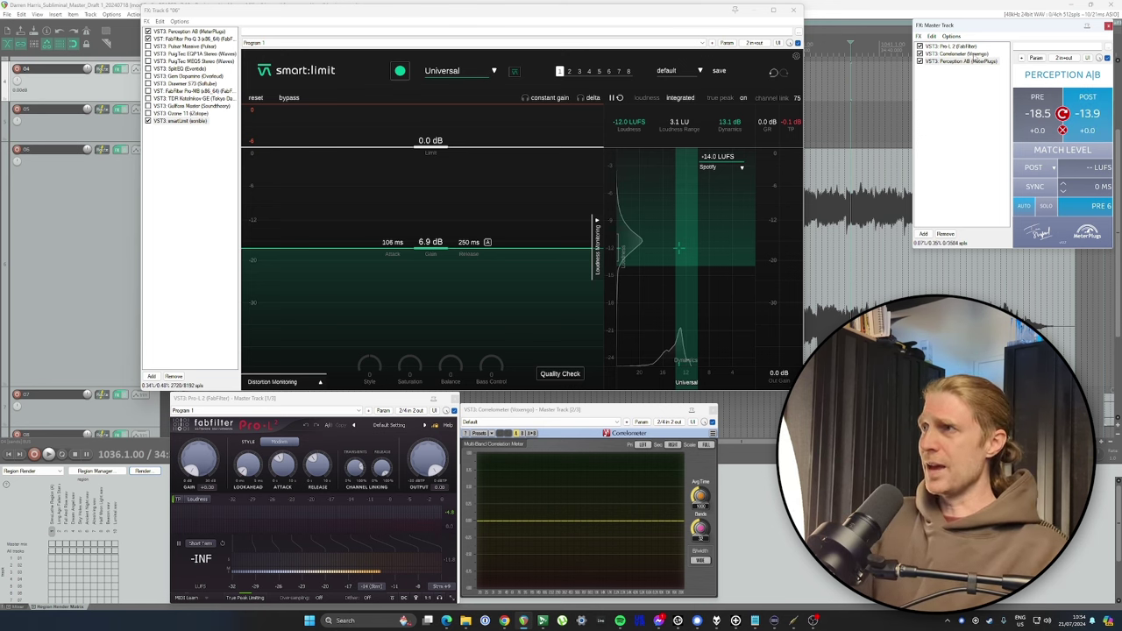
double_click(964, 62)
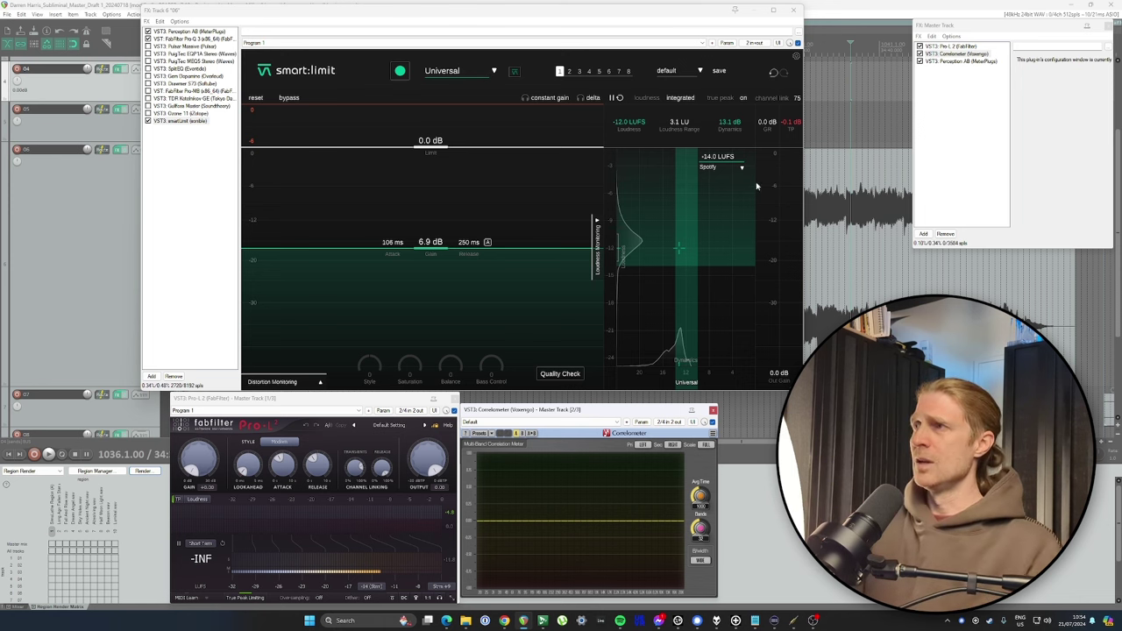
click(303, 404)
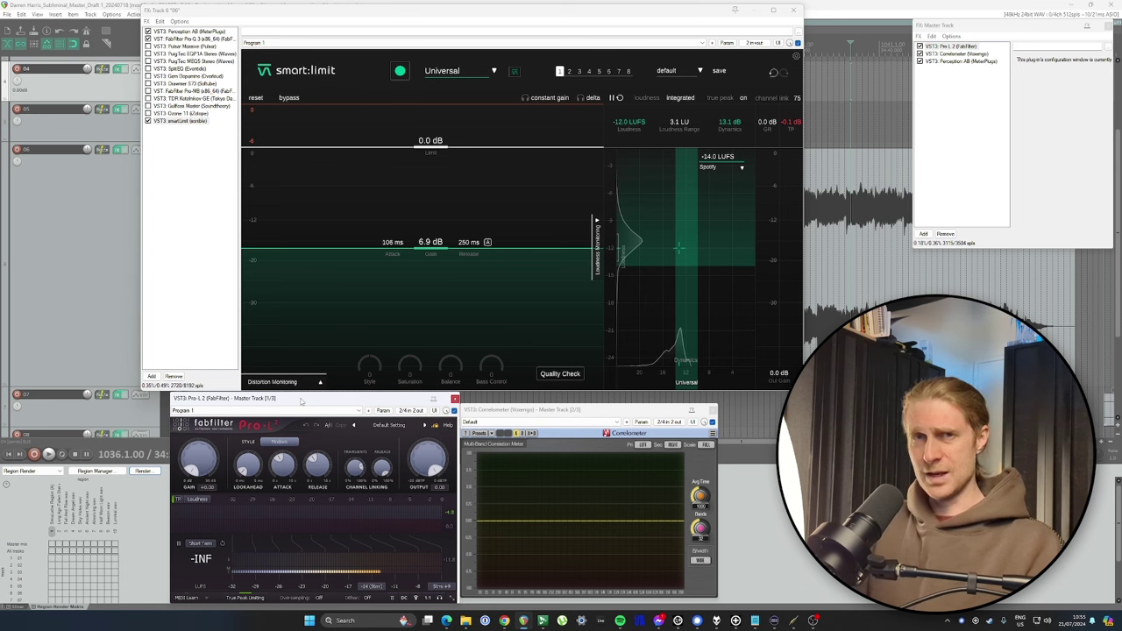
Step: Show Track 6's Perception AB, and on the master track's instance monitor PRE with Match Level set to REF at -16.0 LUFS
click(211, 26)
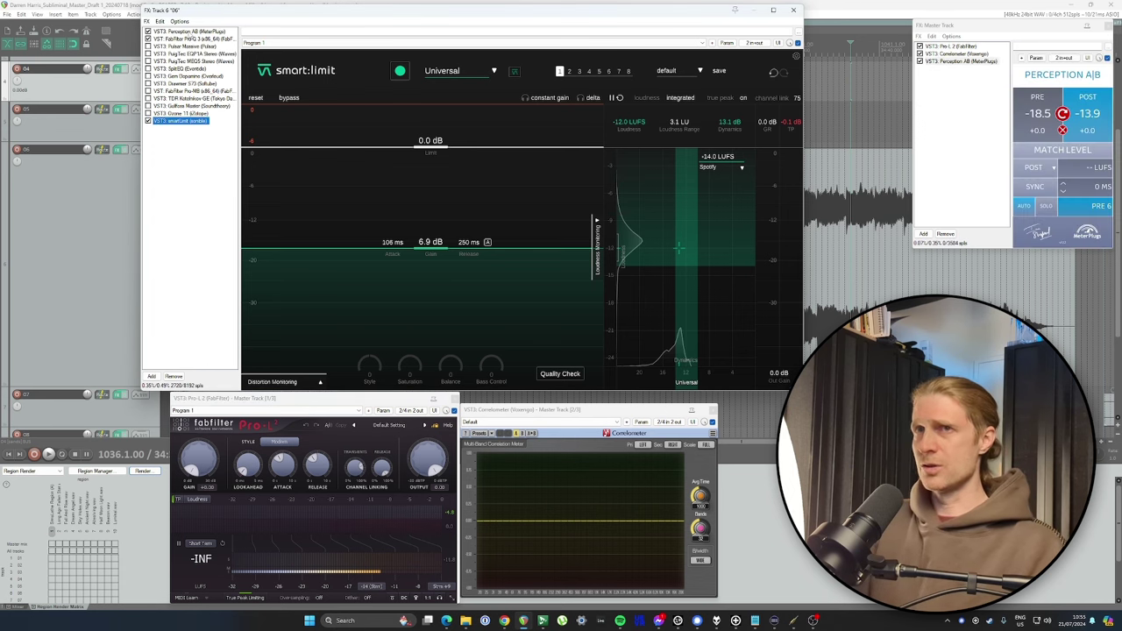
click(189, 31)
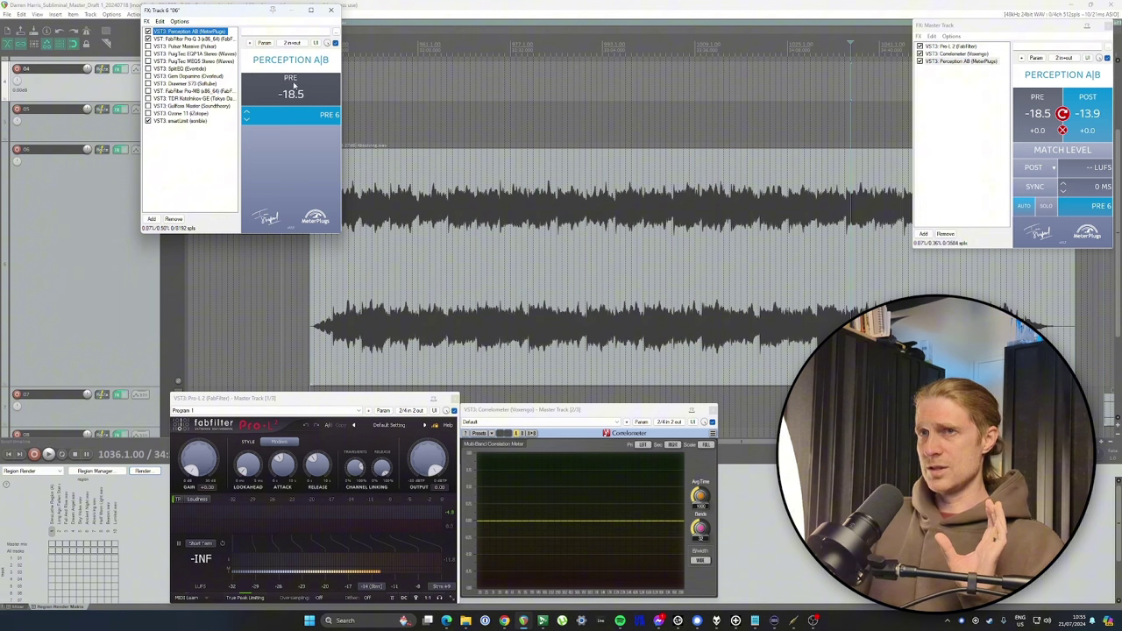
click(1032, 101)
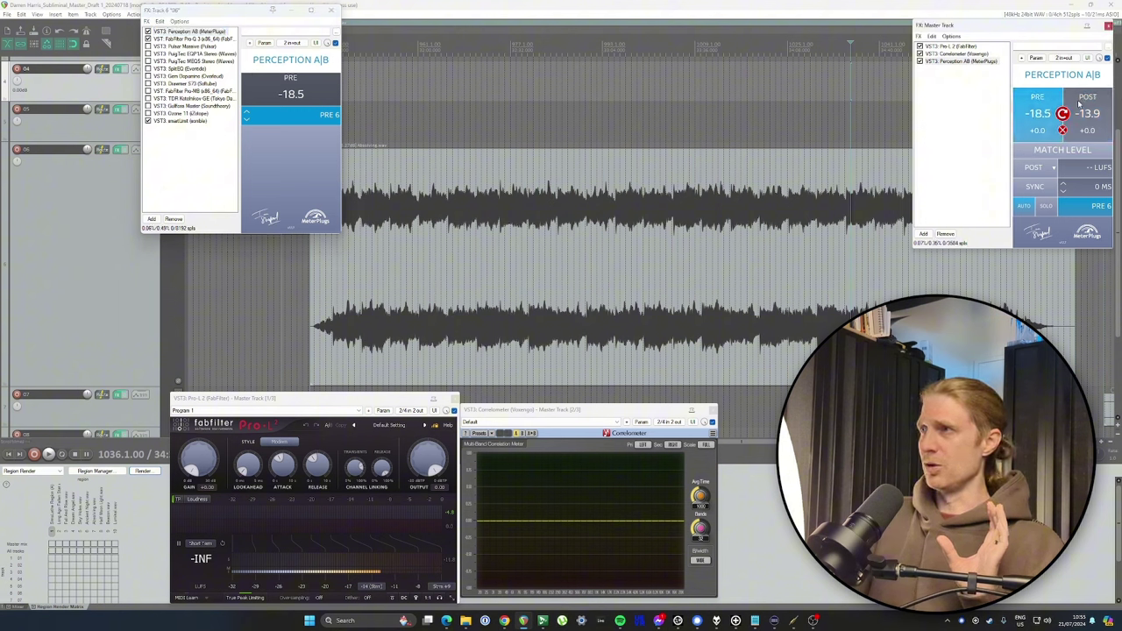
click(1033, 104)
click(1034, 103)
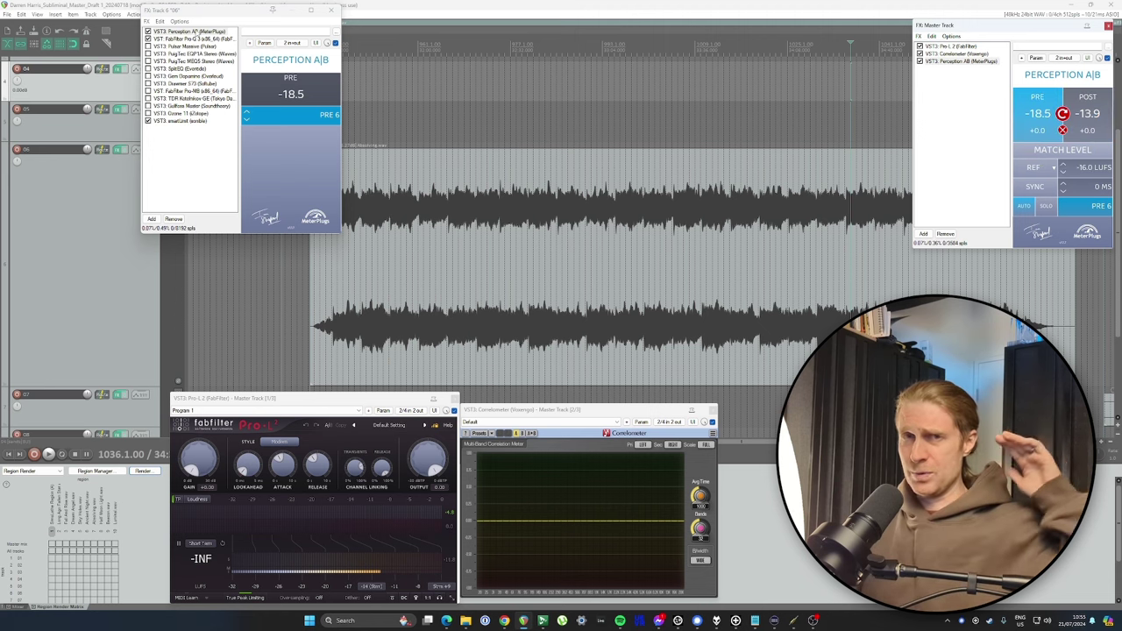
Step: Inspect the 20 Hz low-cut band in Track 6's Pro-Q 3 and switch the Pulsar Massive from L/R to M/S mode
click(188, 39)
drag(655, 13, 702, 12)
mouse_move(349, 178)
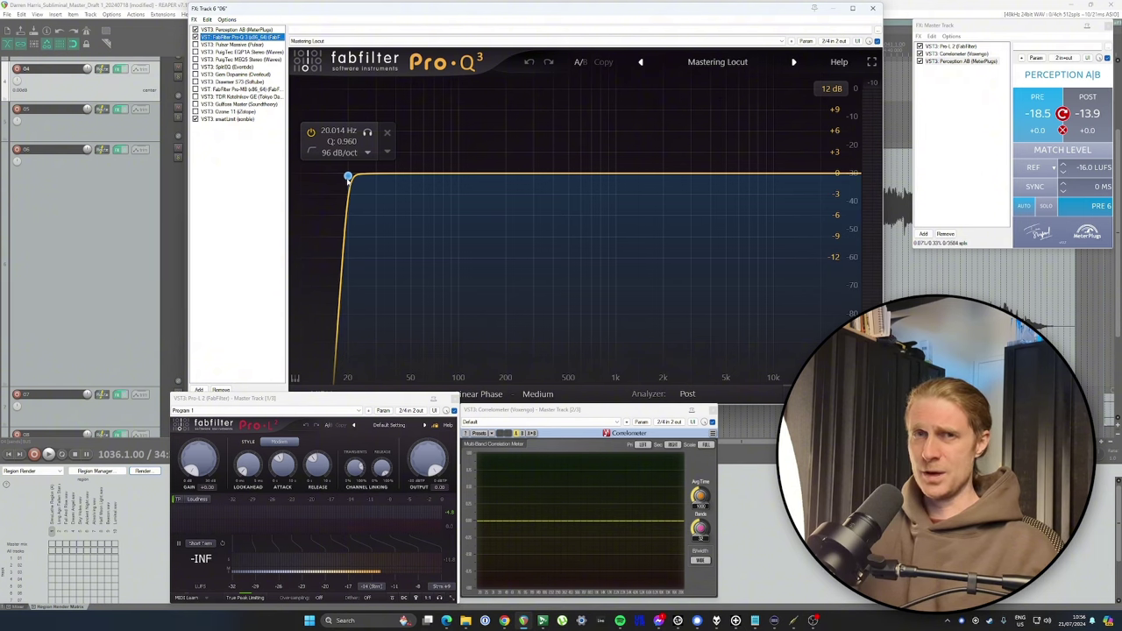
click(232, 44)
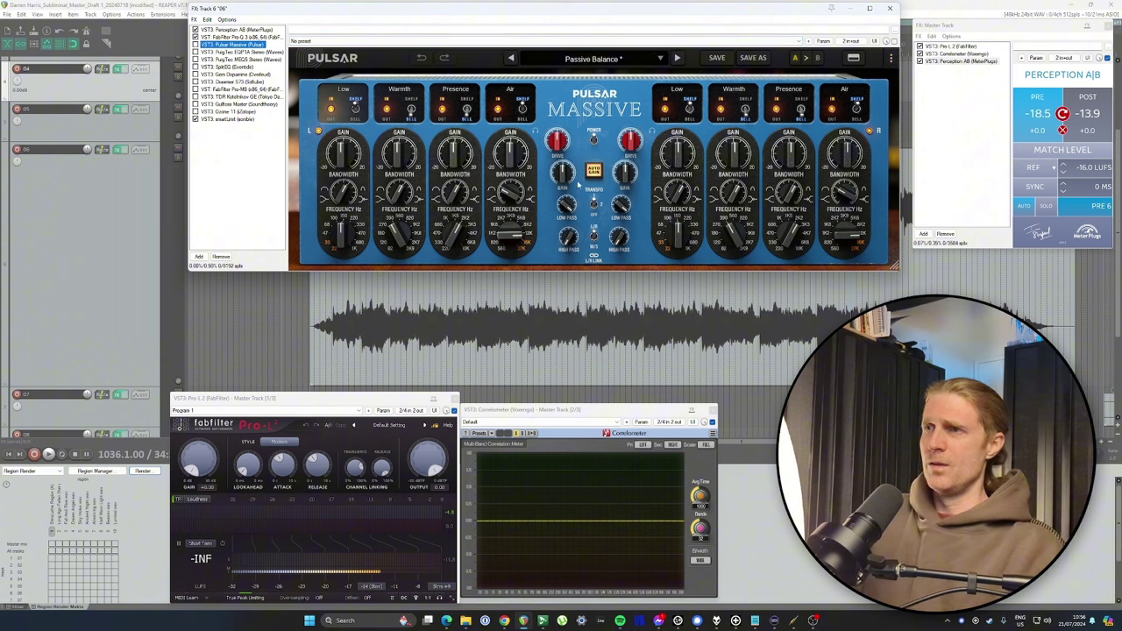
click(594, 238)
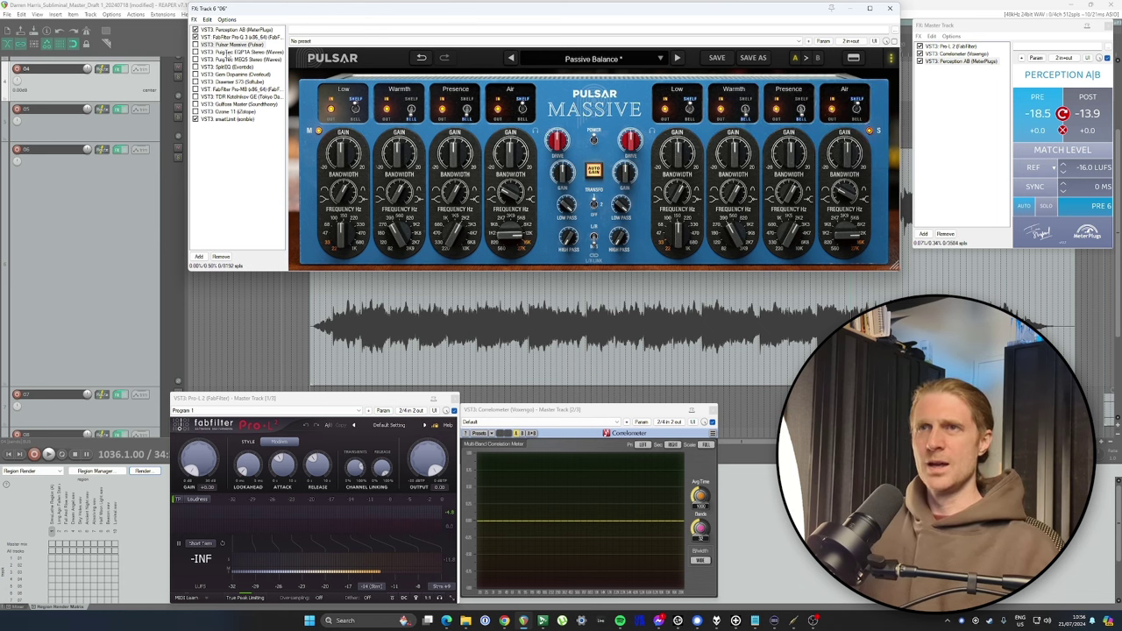
Step: View the PuigTec EQP1A and MEQ5, and raise SplitEQ band 2's tonal gain to about 3 dB at about 424 Hz
click(226, 54)
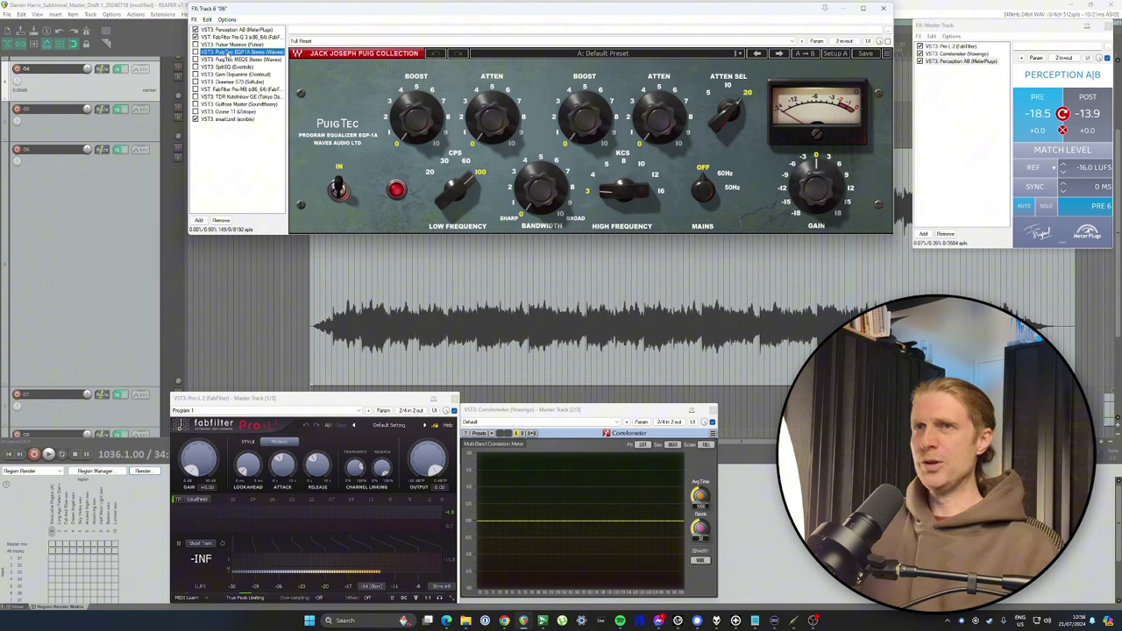
click(231, 54)
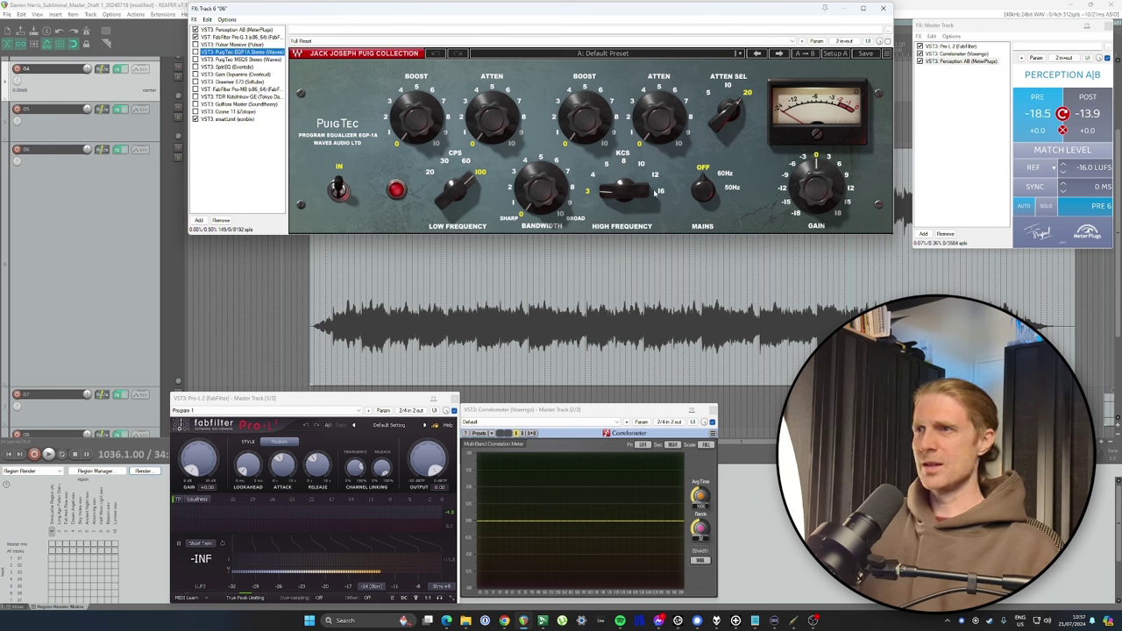
click(240, 60)
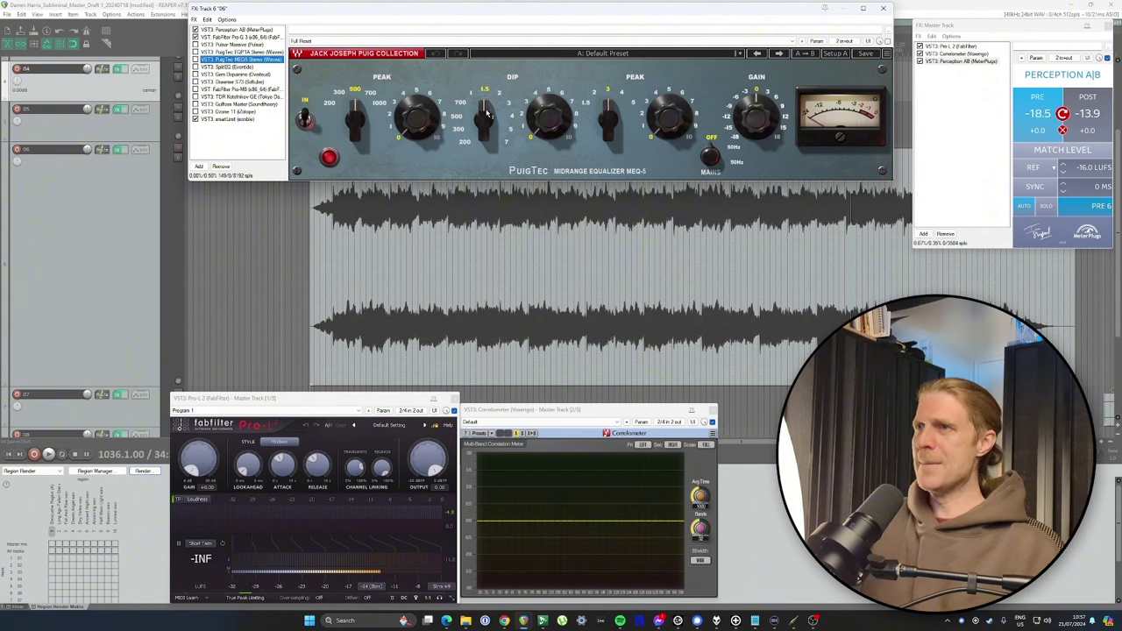
key(Down)
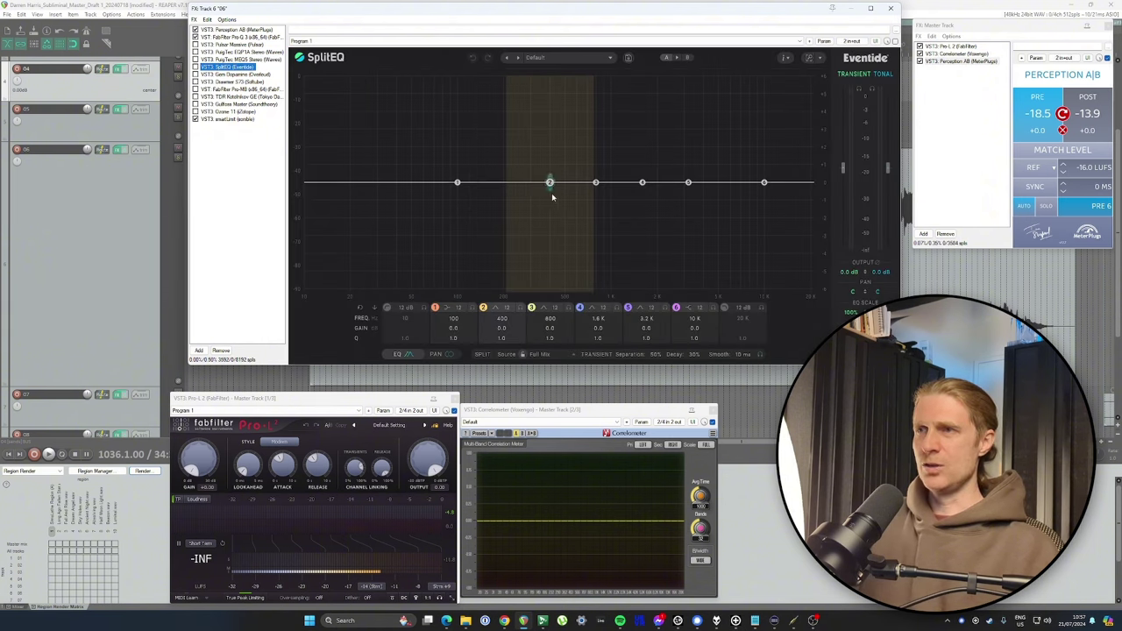
drag(550, 181, 552, 149)
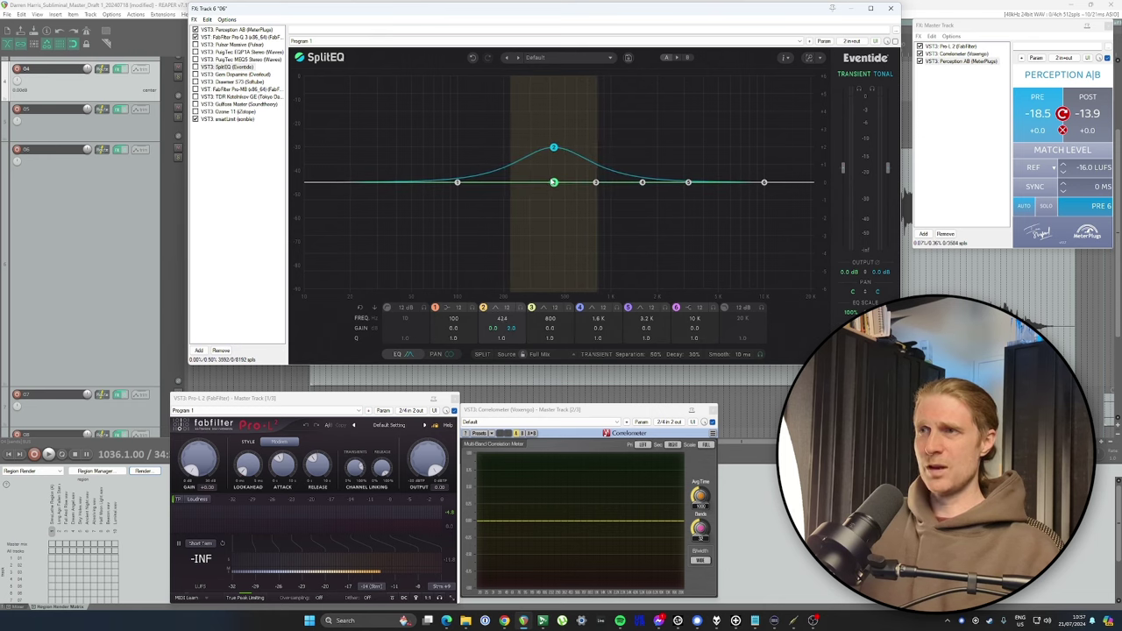
Step: Review Gem Dopamine and Drawmer S73 in Track 6's chain, toggling the S73's Air switch on and back off
click(230, 74)
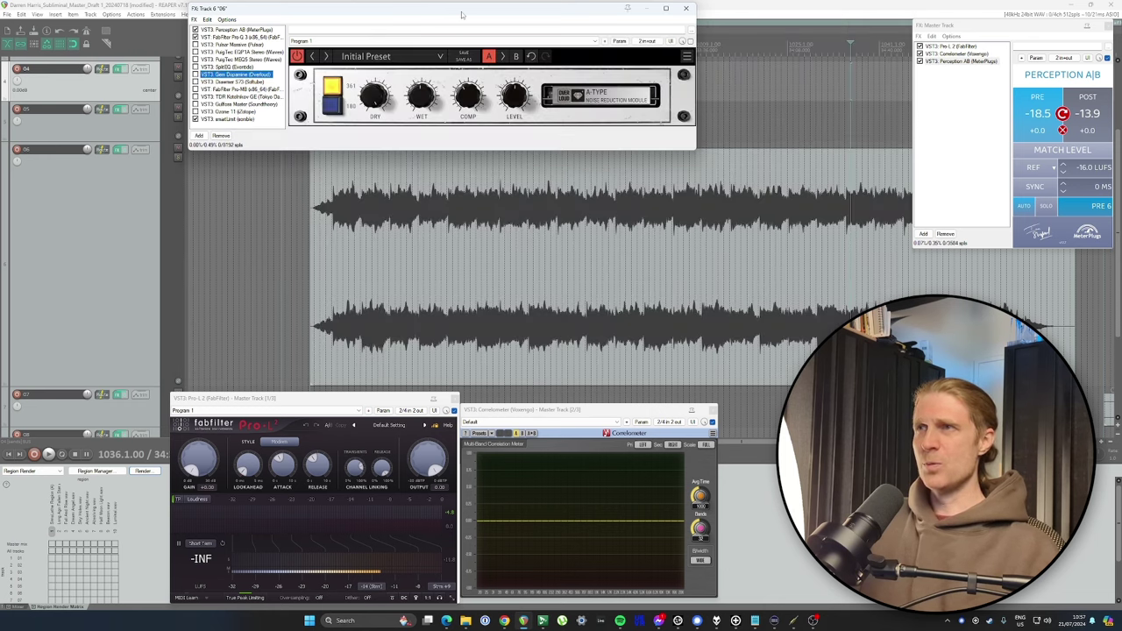
mouse_move(464, 10)
mouse_down()
mouse_move(518, 25)
mouse_move(470, 15)
mouse_up()
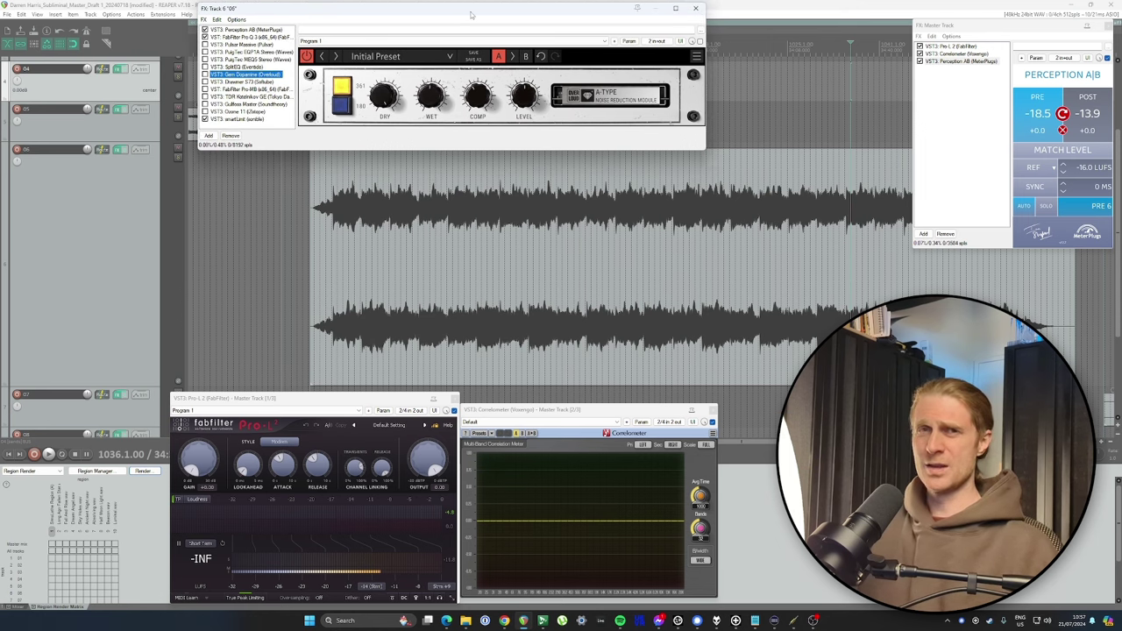
drag(471, 15, 466, 18)
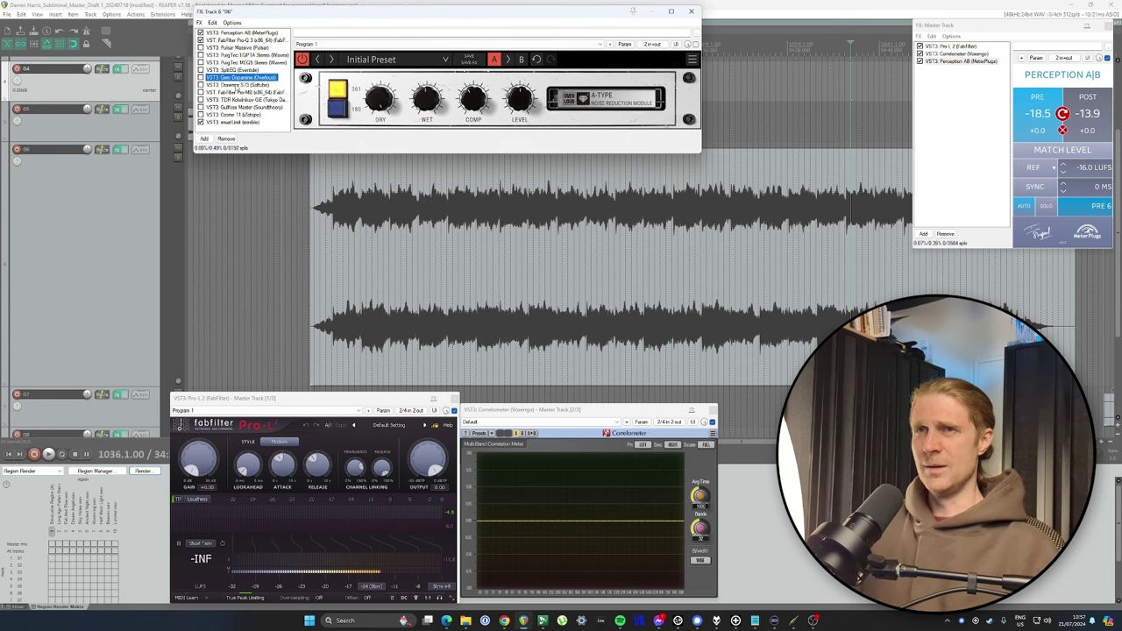
click(235, 85)
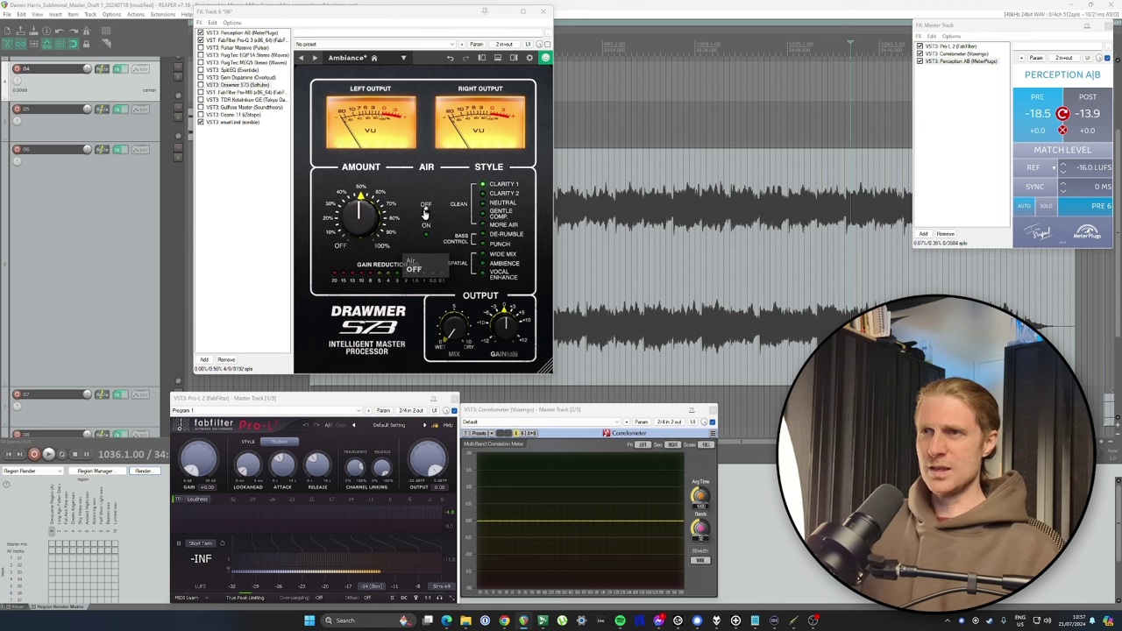
click(426, 217)
click(425, 219)
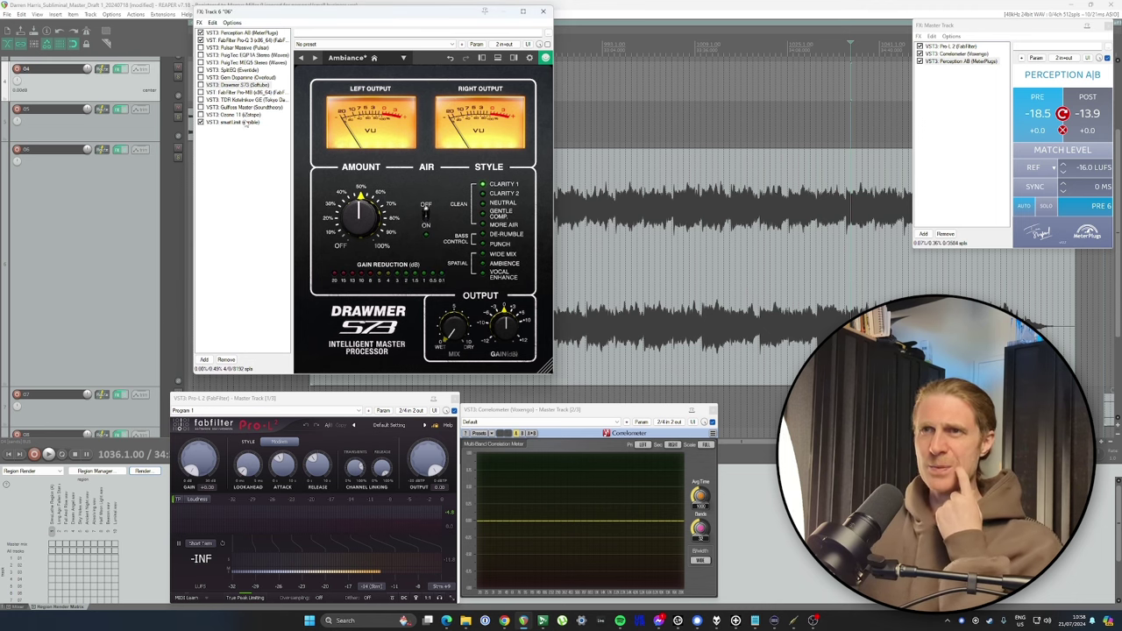
Step: Look through the FabFilter Pro-MB, TDR Kotelnikov GE and Gullfoss Master plugins in Track 6's chain
click(235, 92)
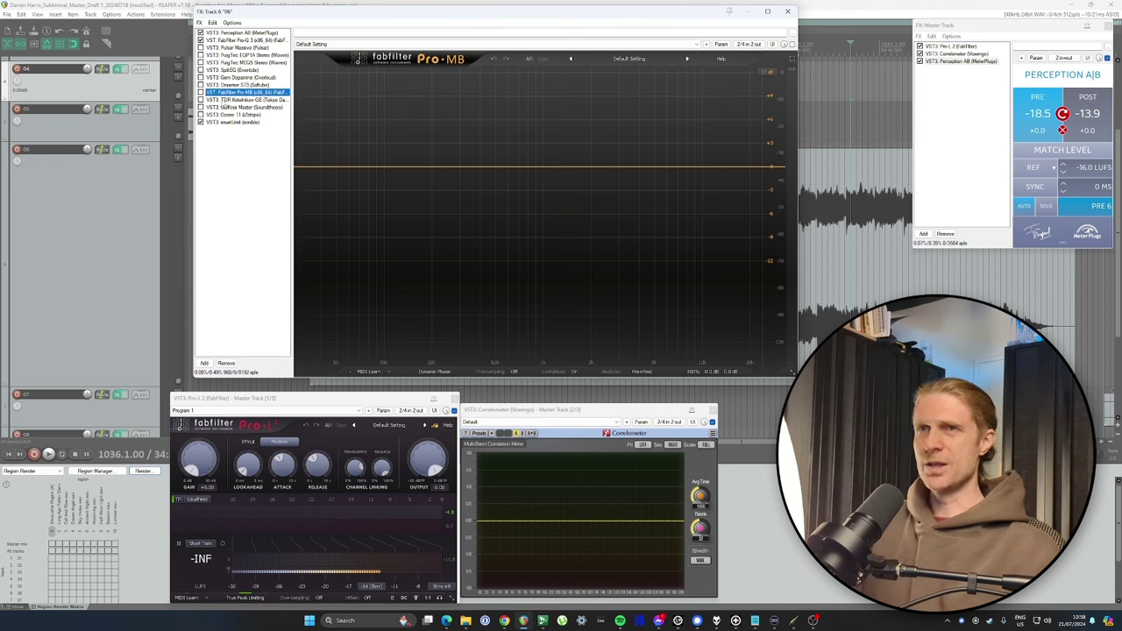
click(226, 100)
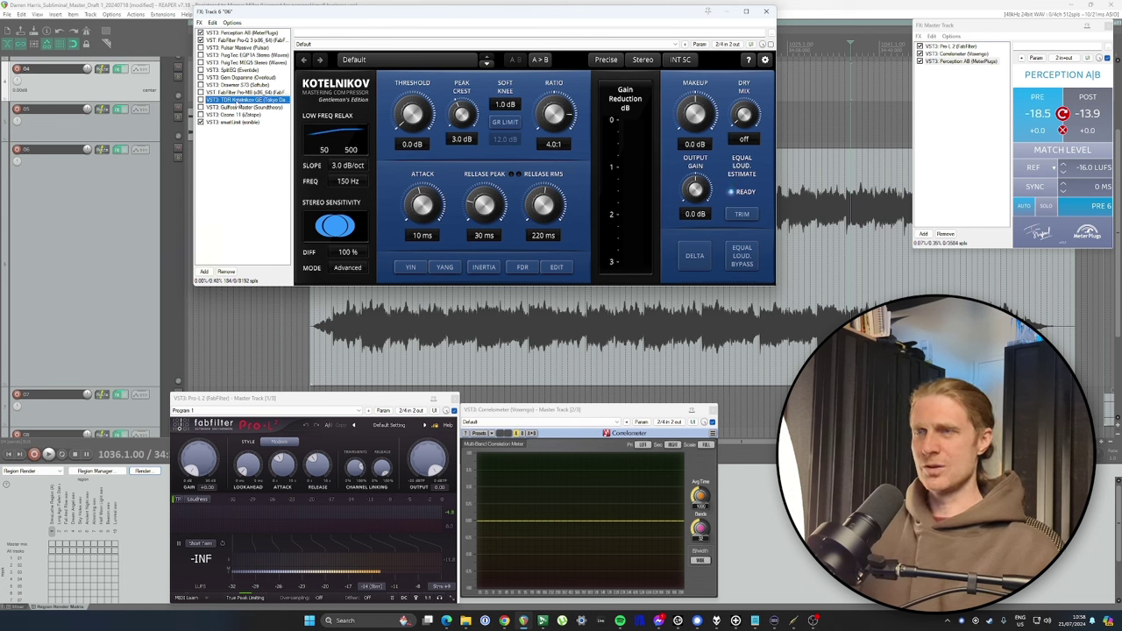
click(236, 108)
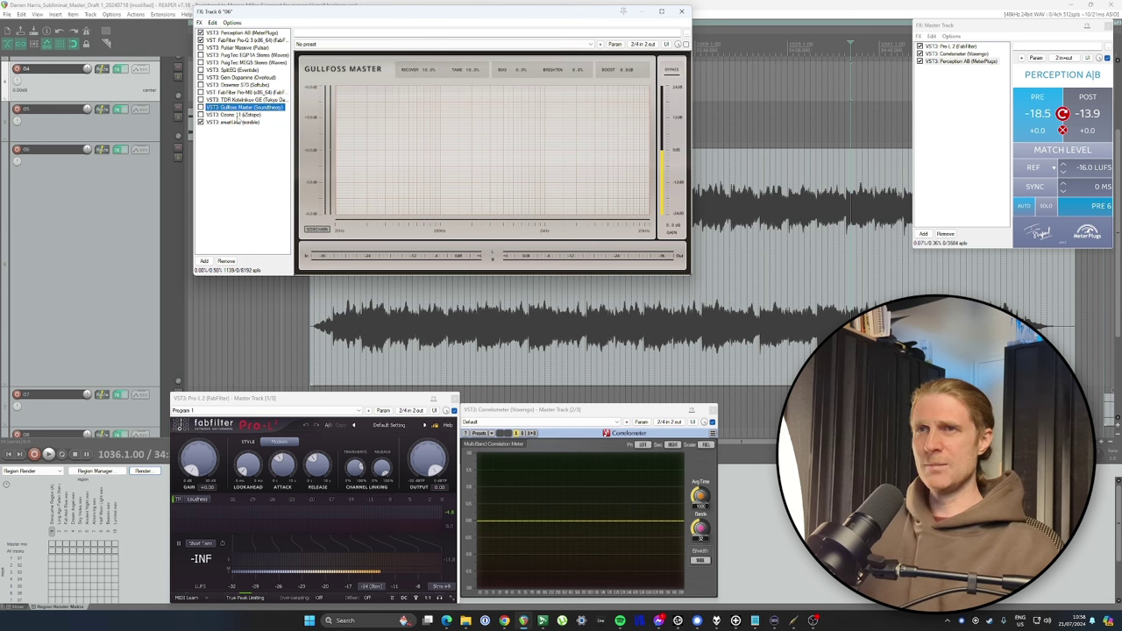
Step: Review Ozone 11's Imager and Clarity modules, toggling the Imager on and back off, and show the smart:limit limiter
click(241, 116)
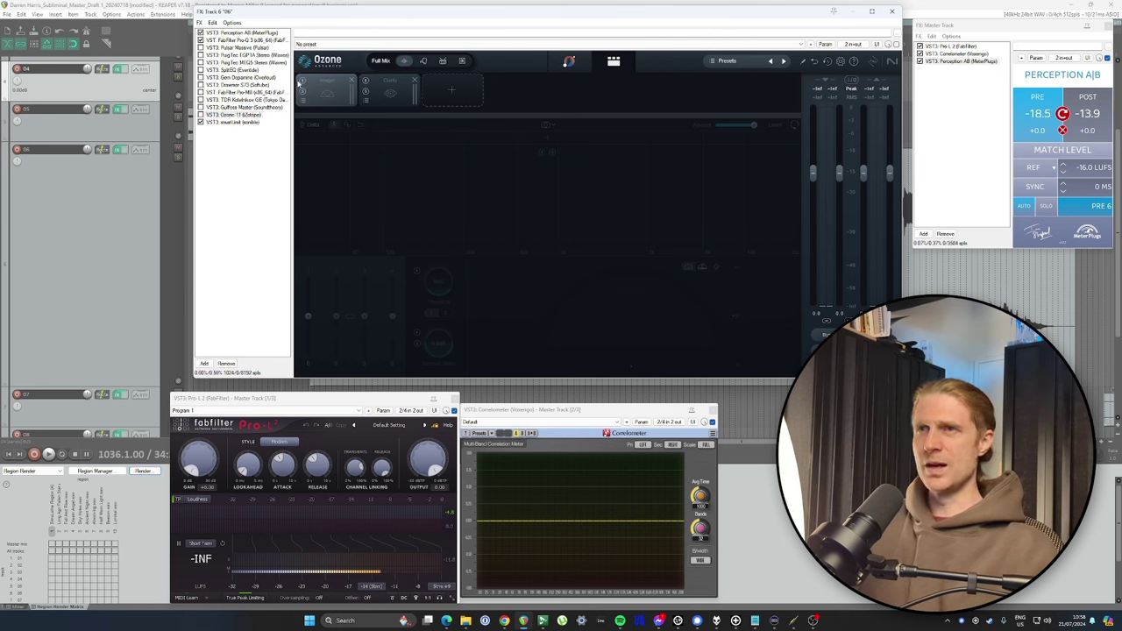
click(302, 81)
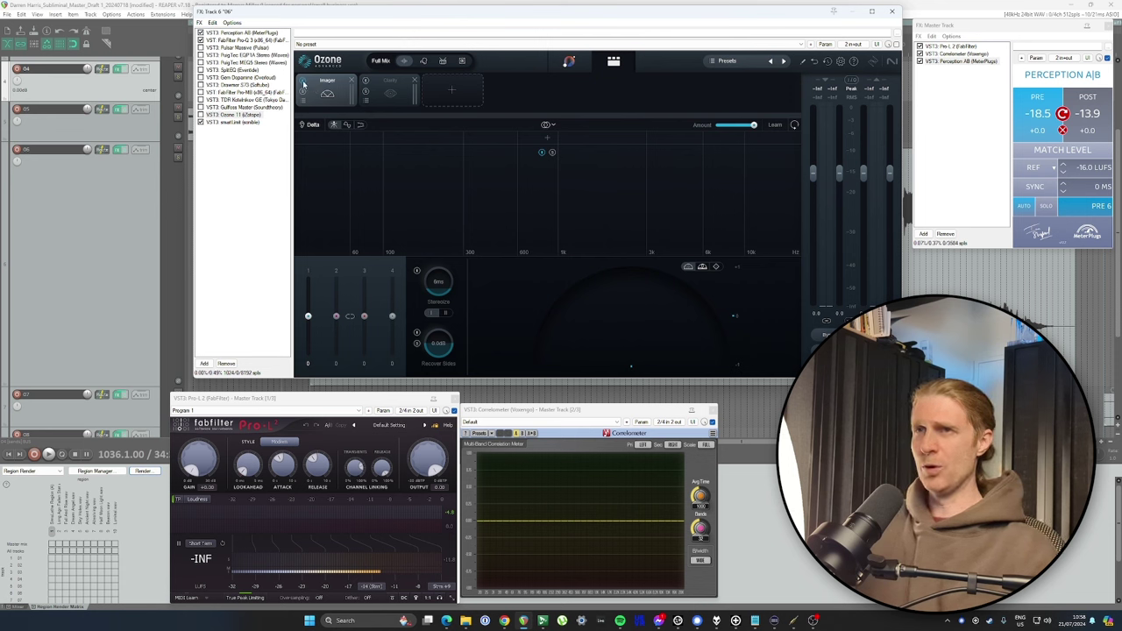
click(303, 82)
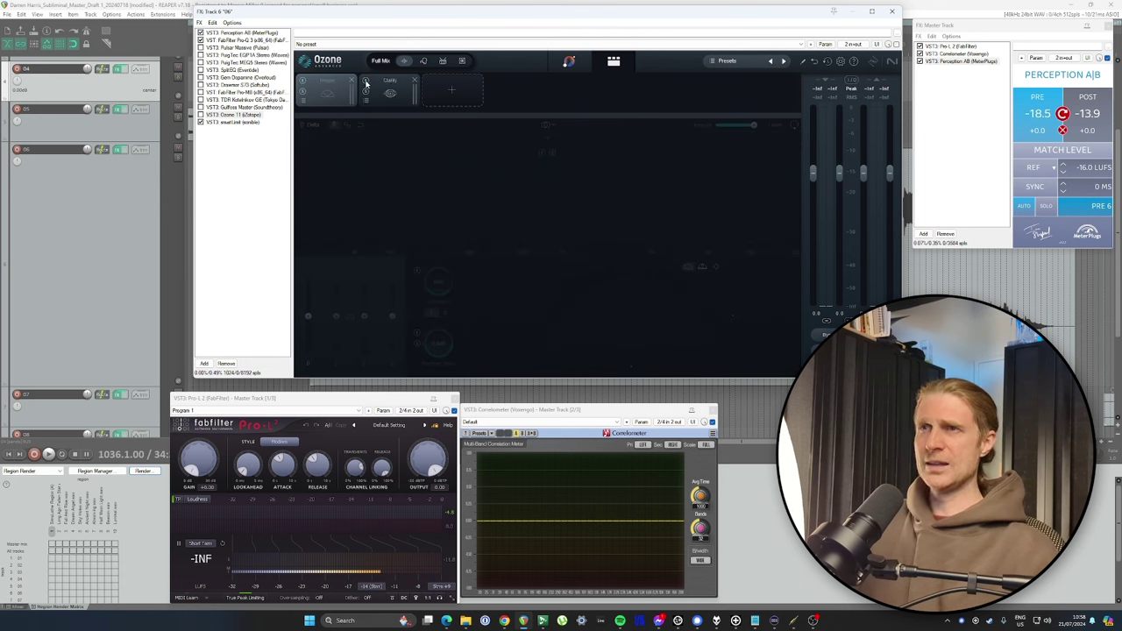
click(379, 88)
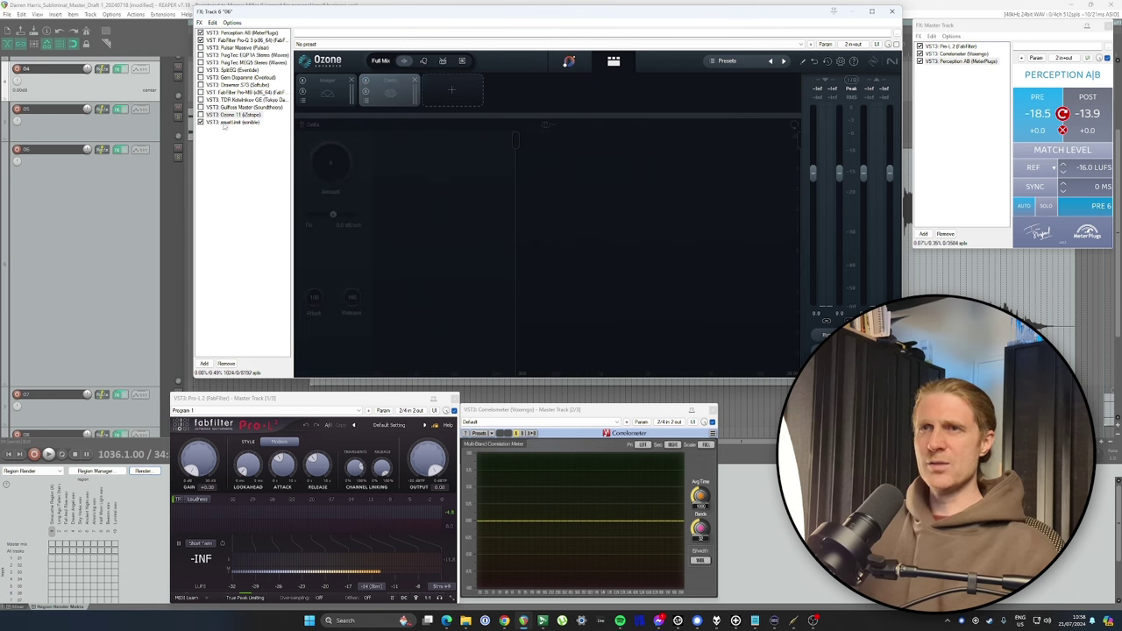
click(226, 122)
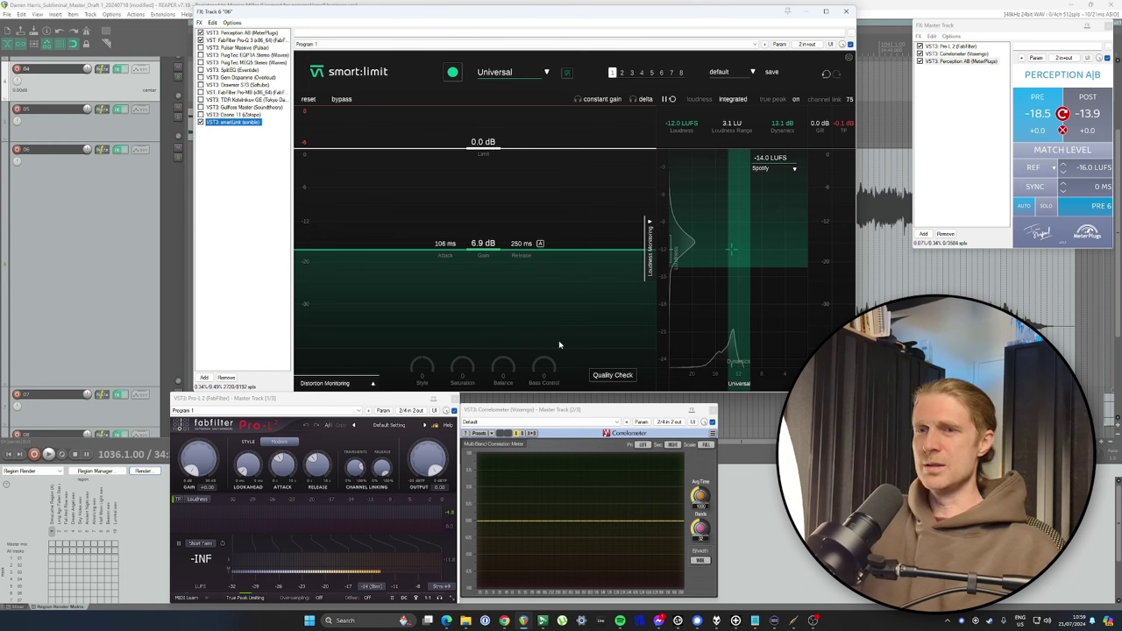
Step: Show the mixer with the master Pro-L 2 window moved aside, and open the BUS track's effects chain containing Pro-L 2
click(16, 608)
drag(295, 405, 859, 406)
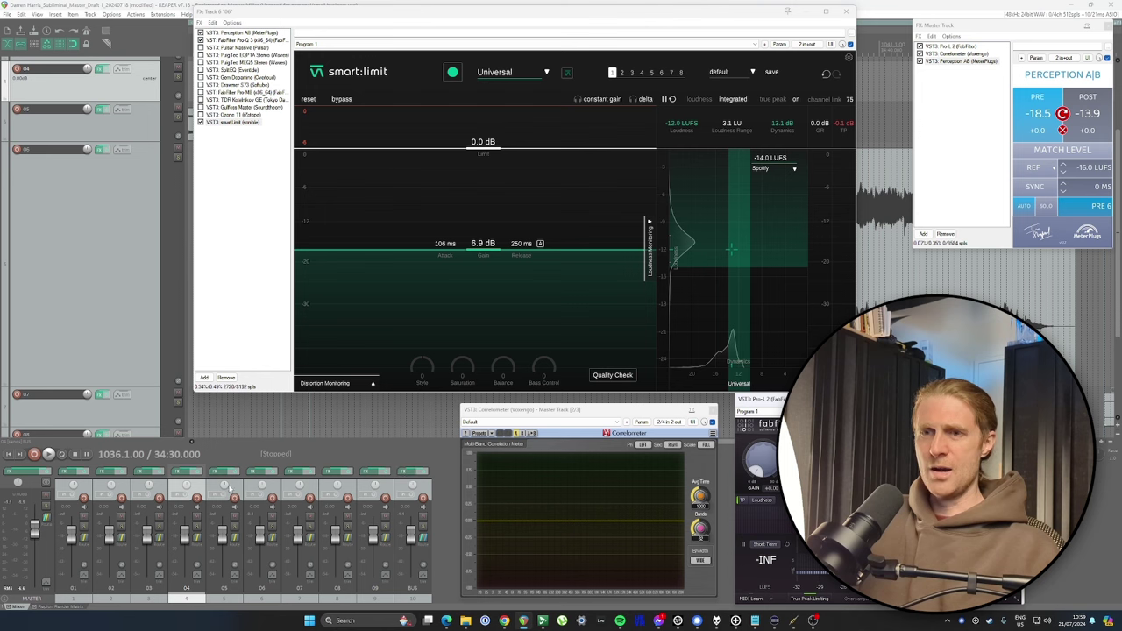
click(408, 477)
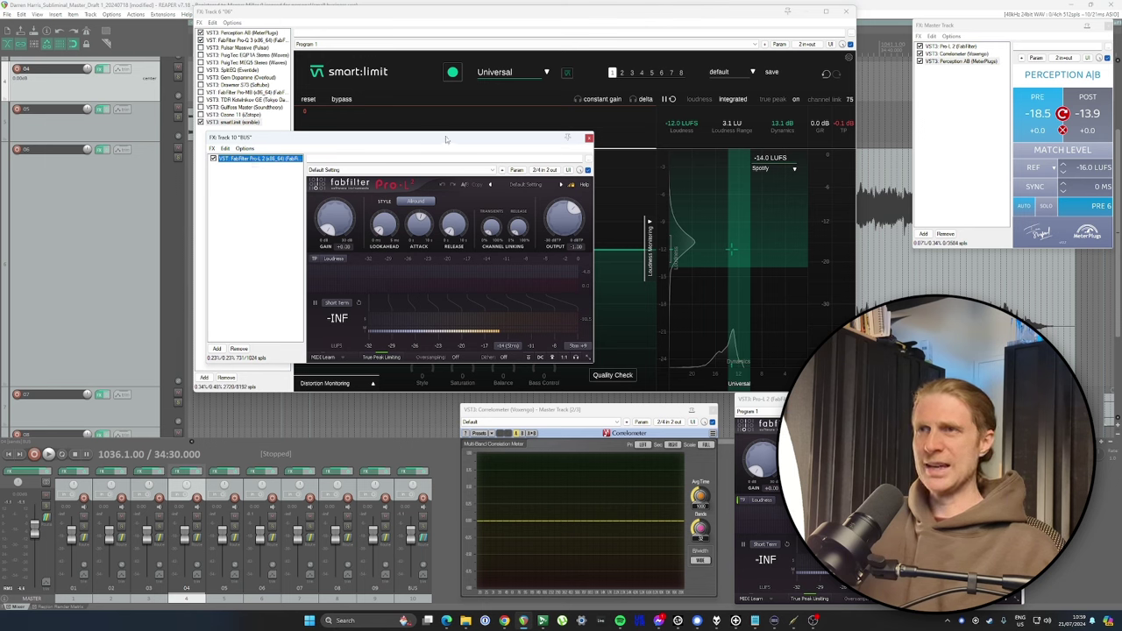
drag(445, 136, 384, 161)
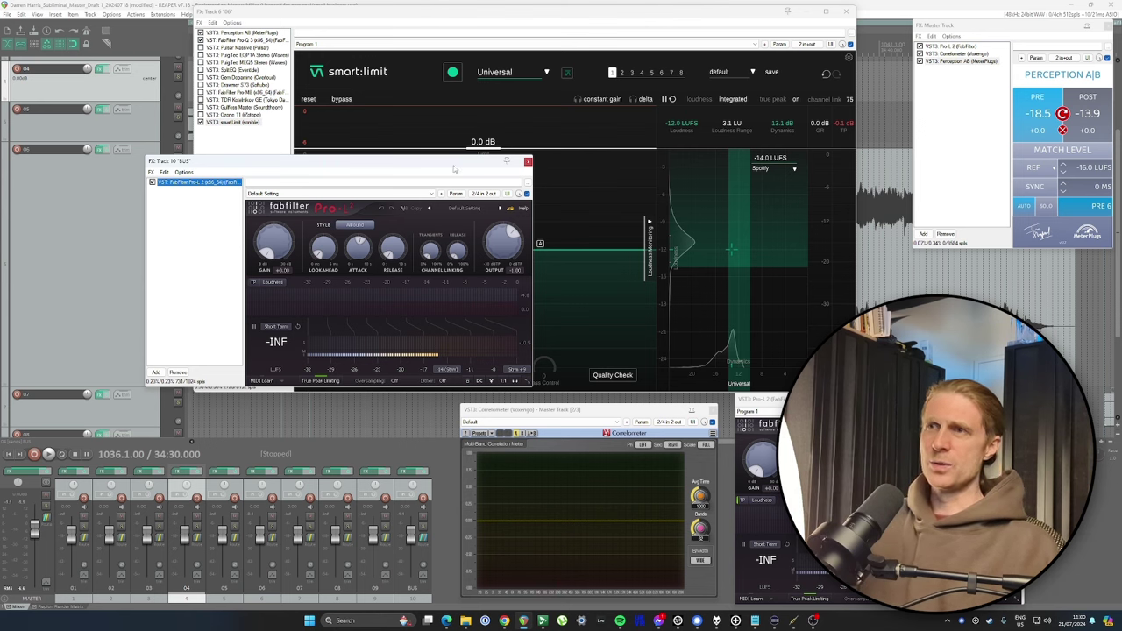
drag(460, 165, 452, 178)
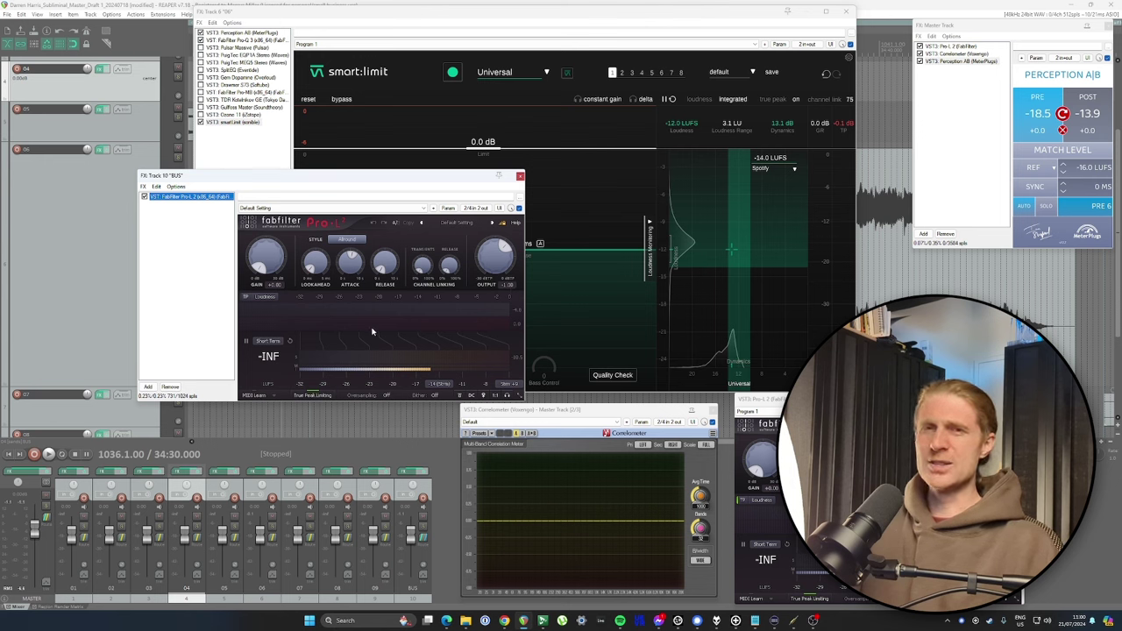
Step: Play the song on track 06 from its beginning
mouse_move(372, 331)
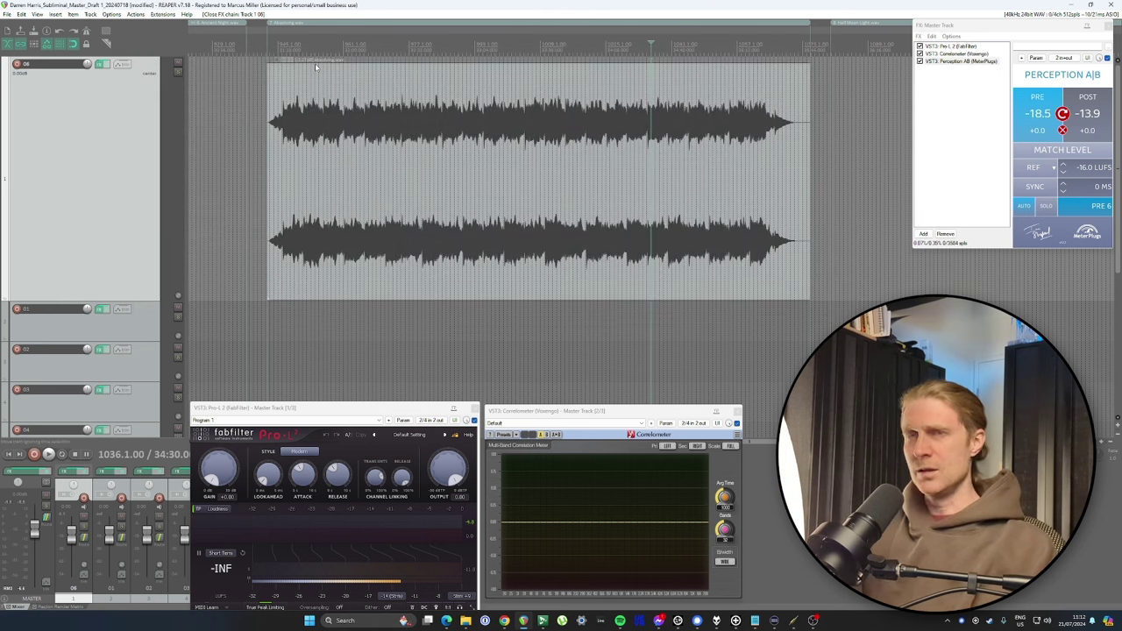
click(268, 44)
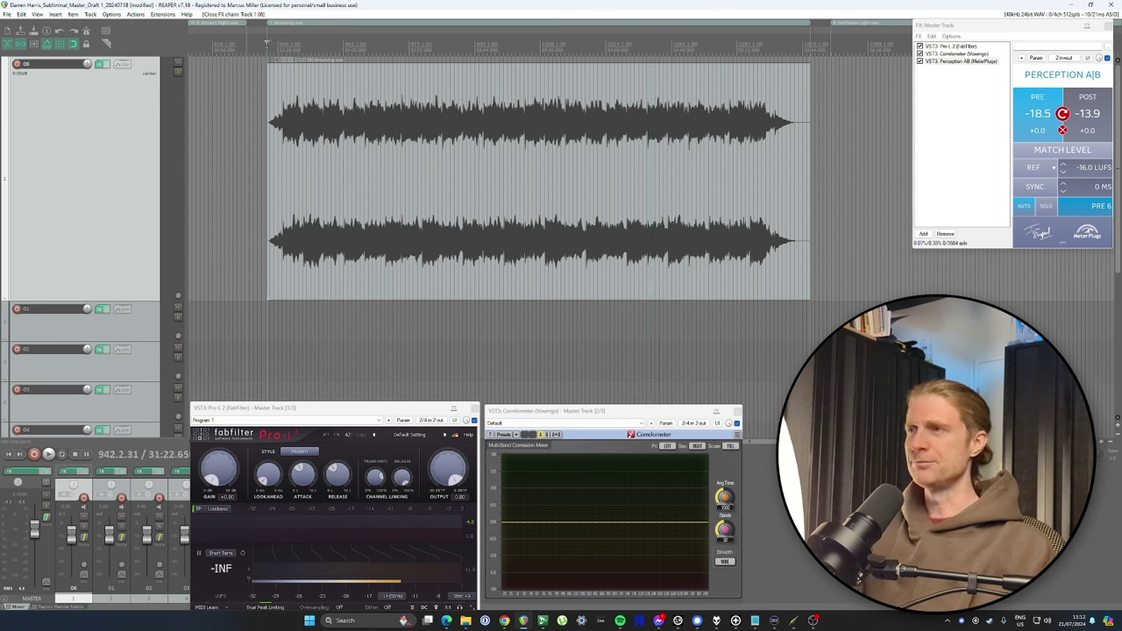
key(space)
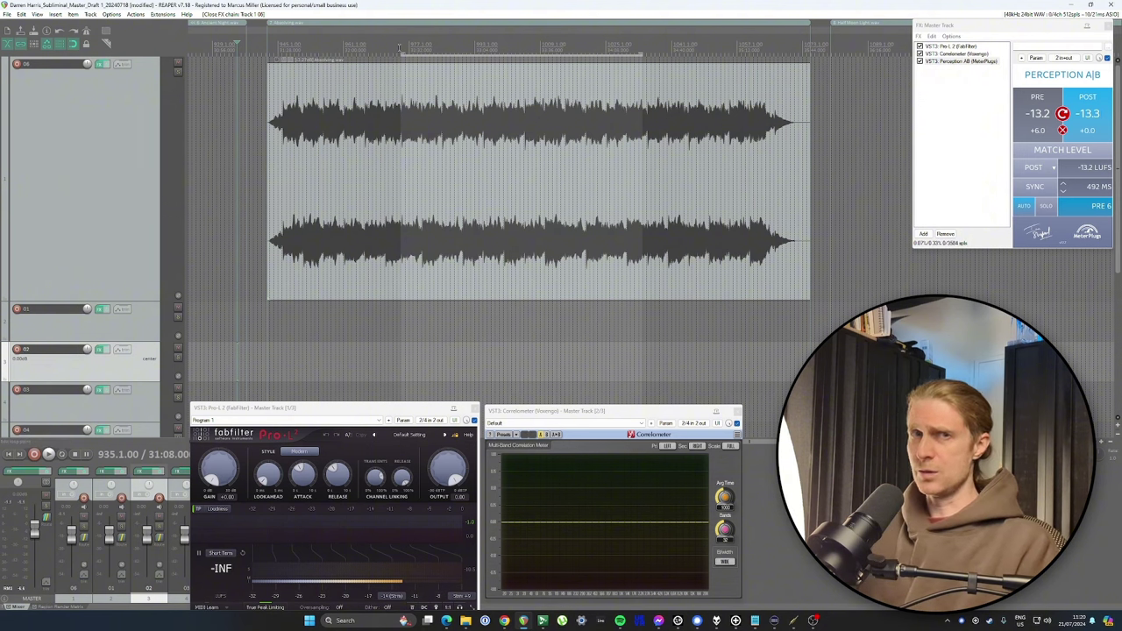
Step: Set a time selection over the song's middle section, open track 06's effects chain, and play from the selection's start
drag(402, 50, 638, 71)
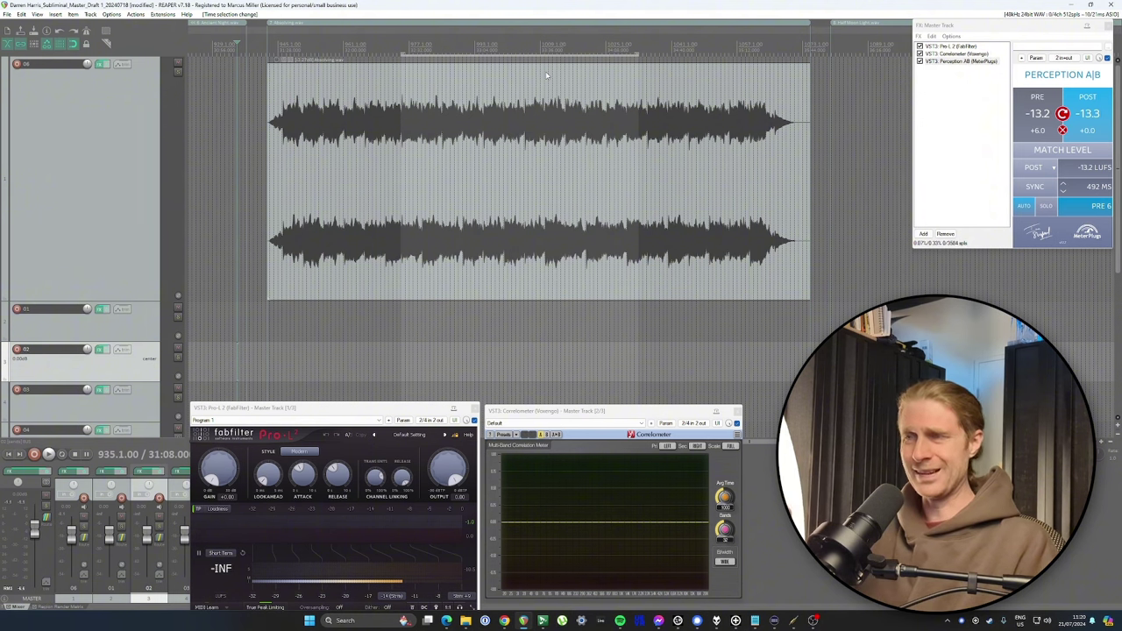
click(62, 471)
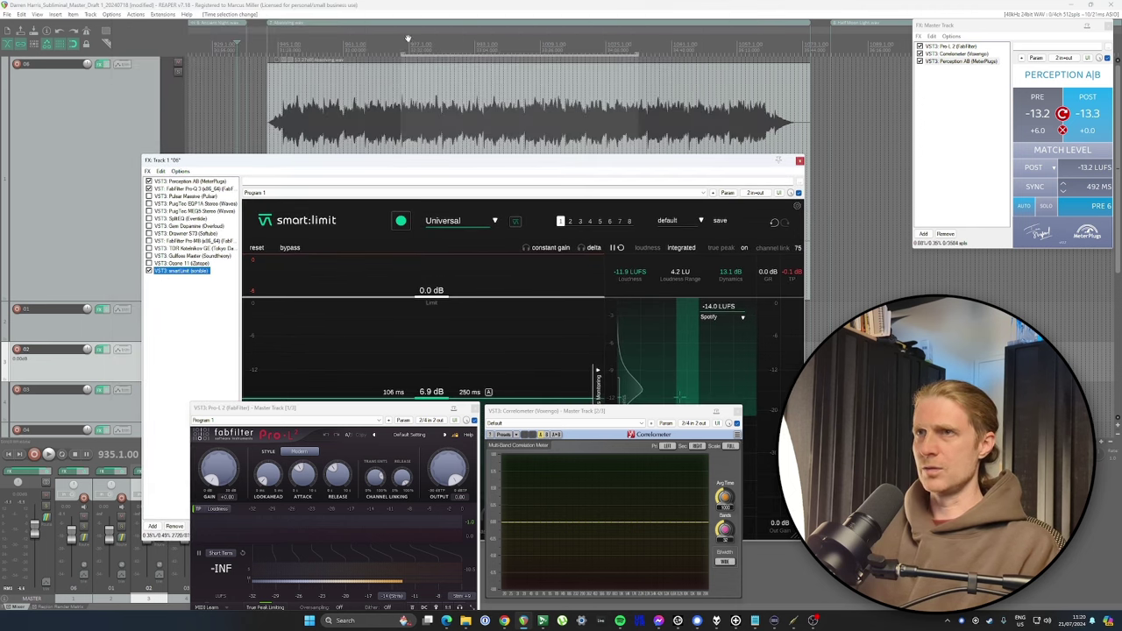
click(404, 40)
key(space)
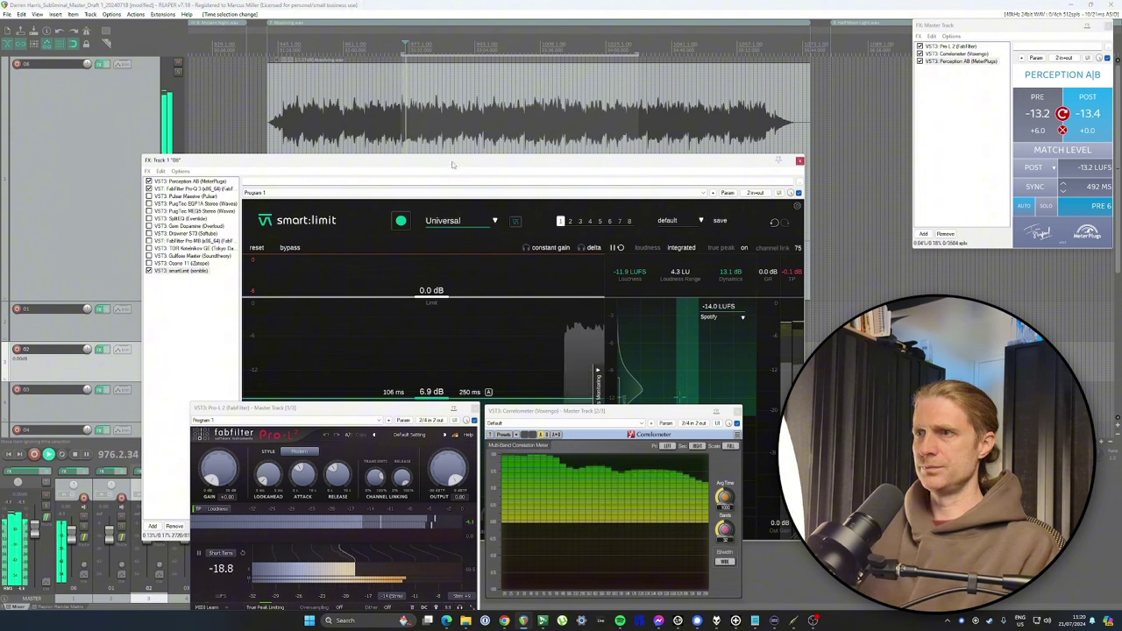
Step: Move the effects chain window clear of the master meters and set smart:limit's gain to 6.5 dB
drag(453, 165, 424, 22)
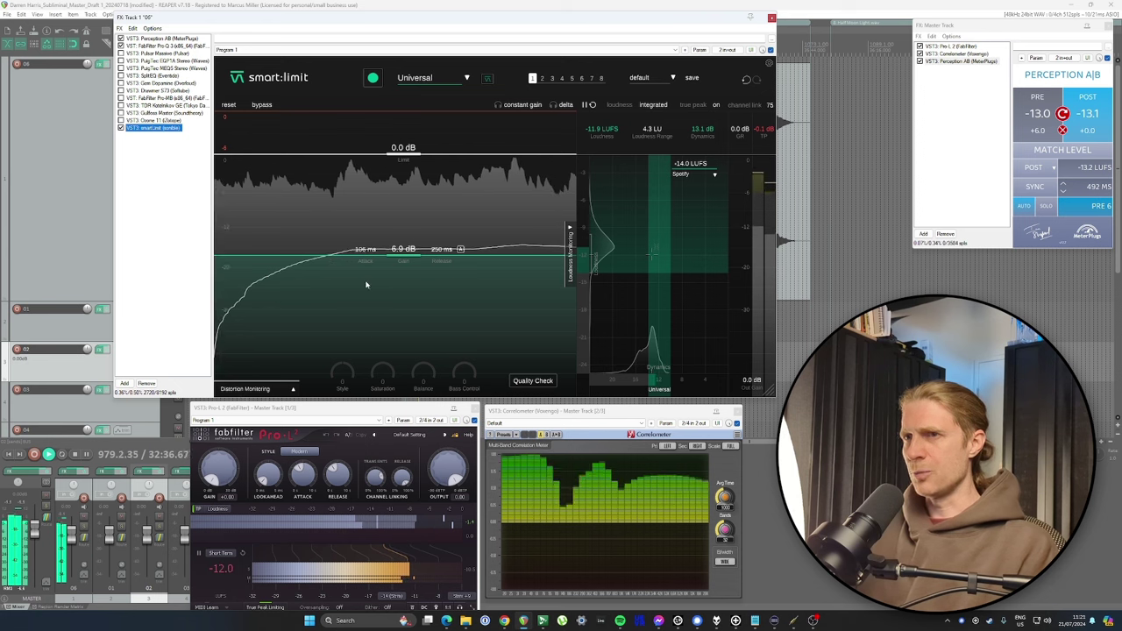
drag(401, 261, 404, 259)
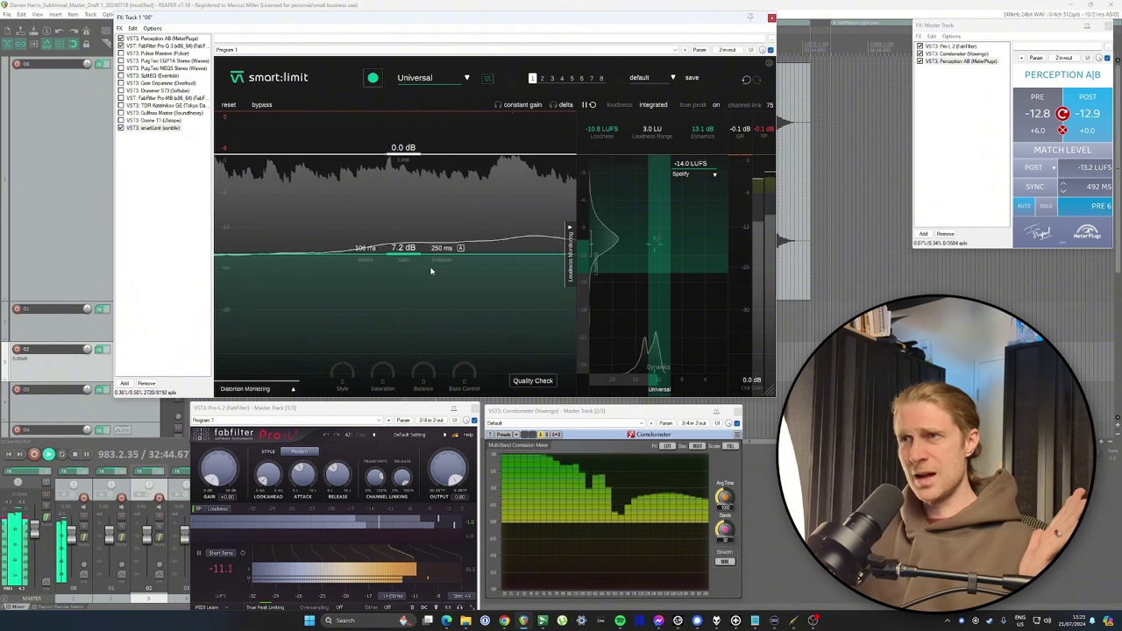
drag(412, 254, 412, 261)
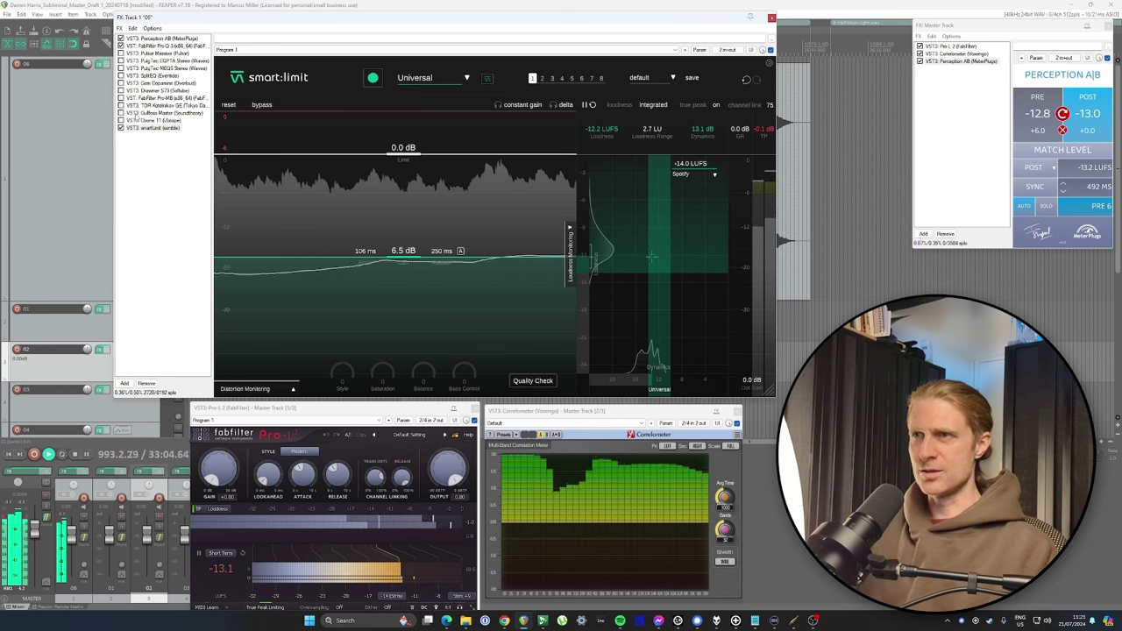
Step: Enable Gullfoss Master in track 06's chain, then match levels in Perception AB and compare pre and post
click(127, 114)
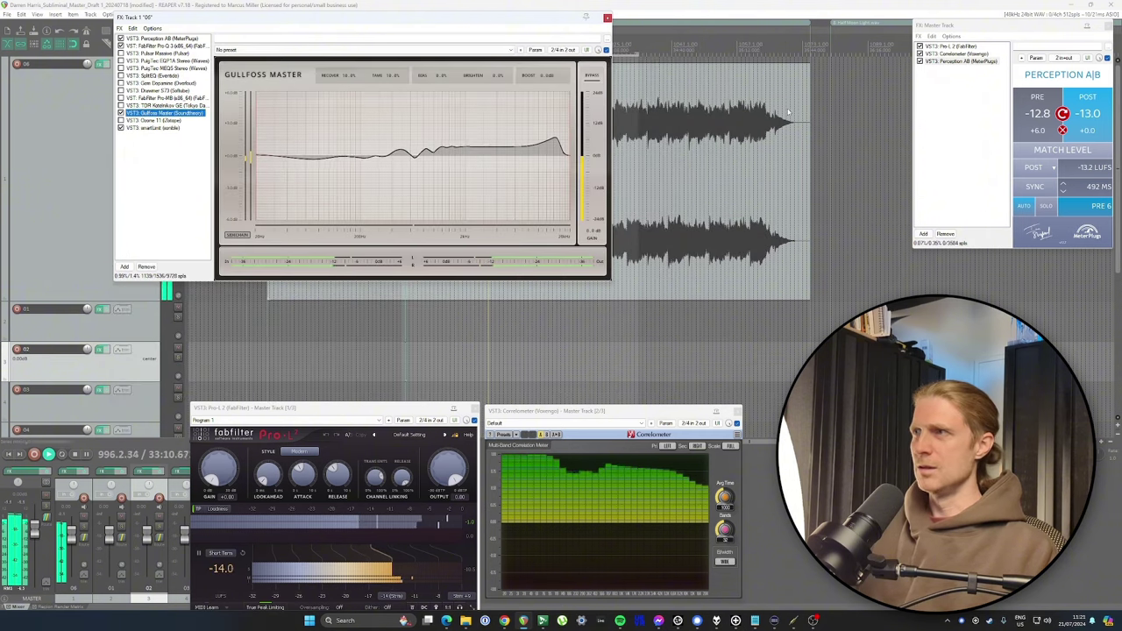
click(1061, 151)
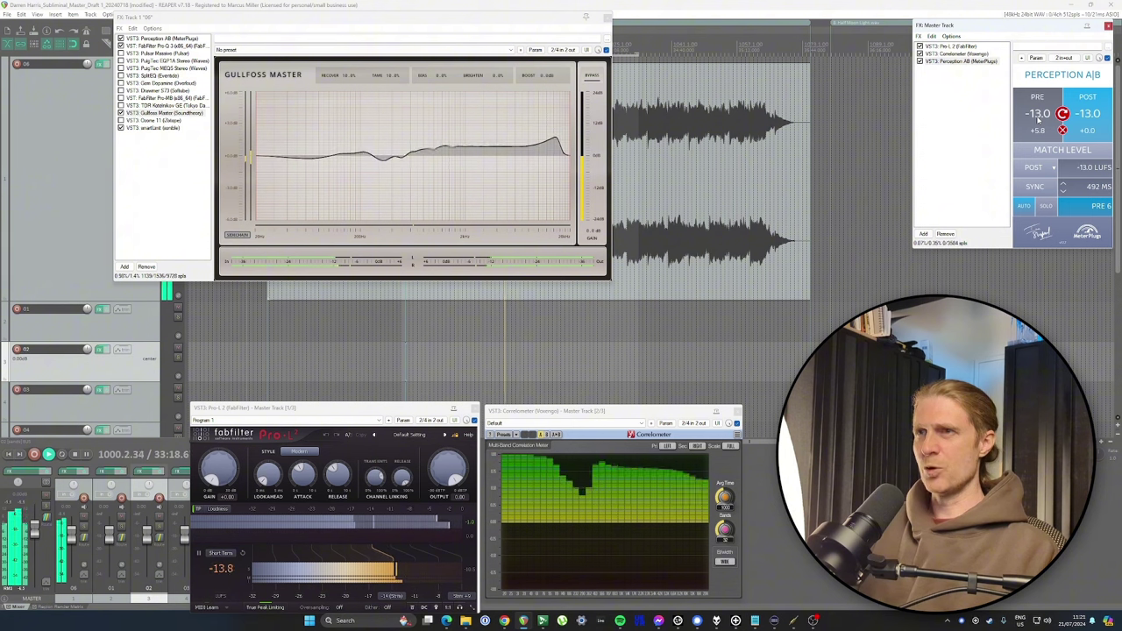
click(1038, 120)
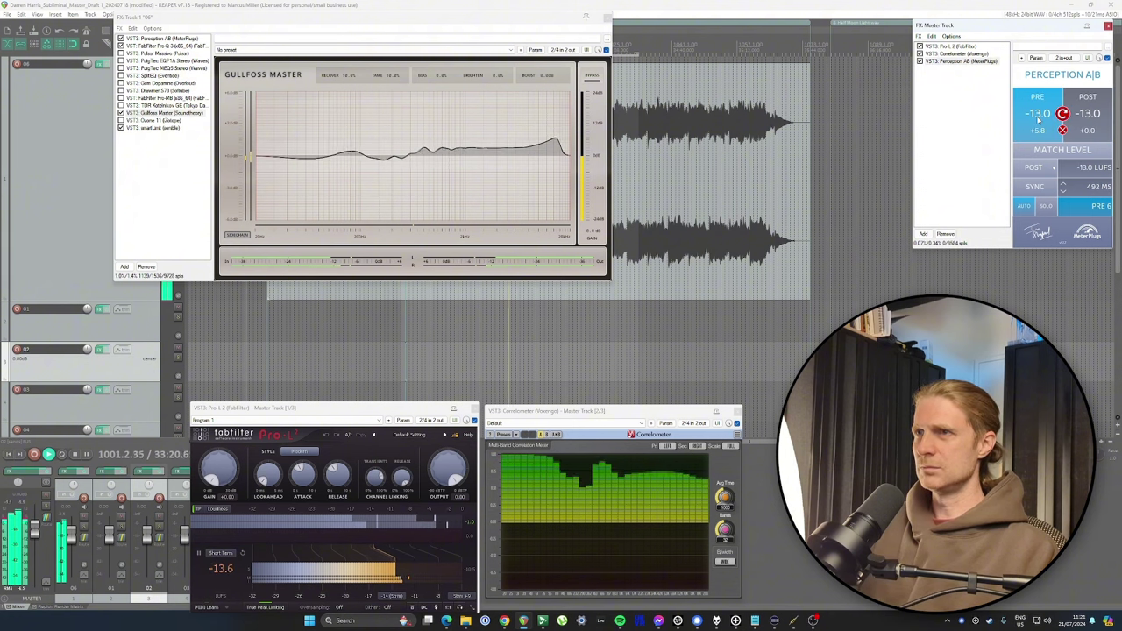
click(1038, 121)
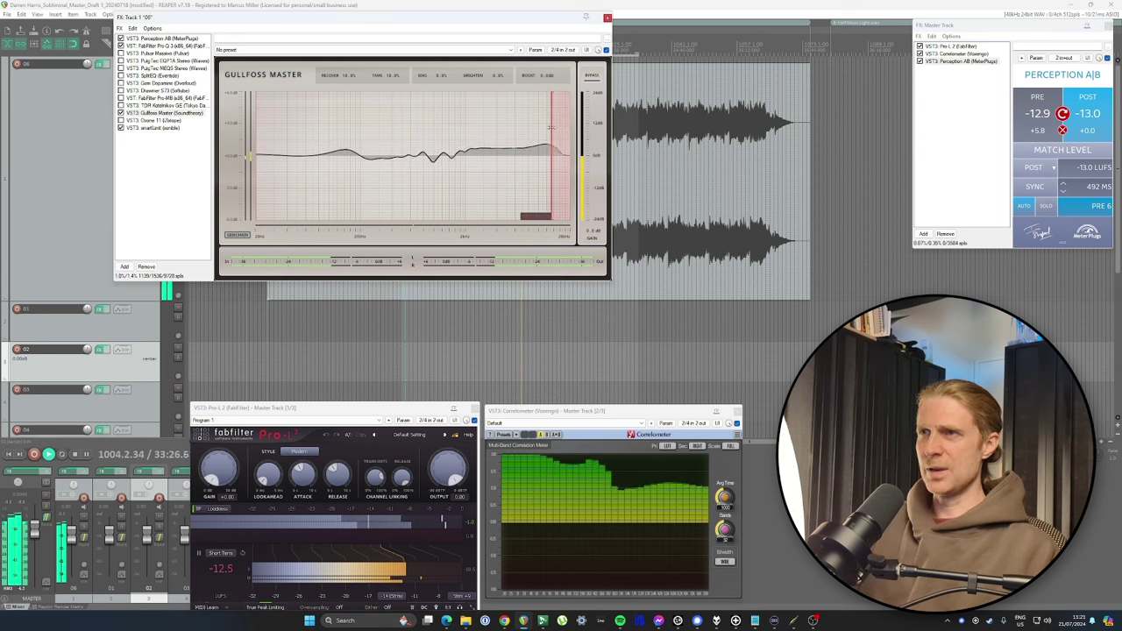
Step: Lower Gullfoss Master's upper frequency limit to exclude more of the highs, and compare pre and post in Perception AB
drag(551, 128, 508, 126)
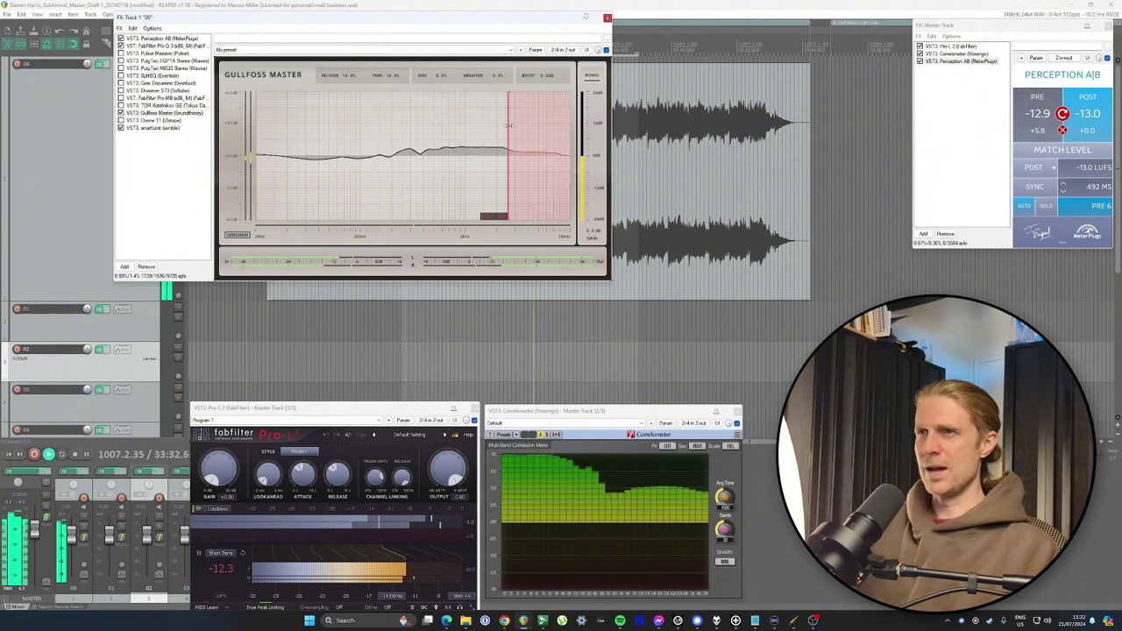
click(1036, 123)
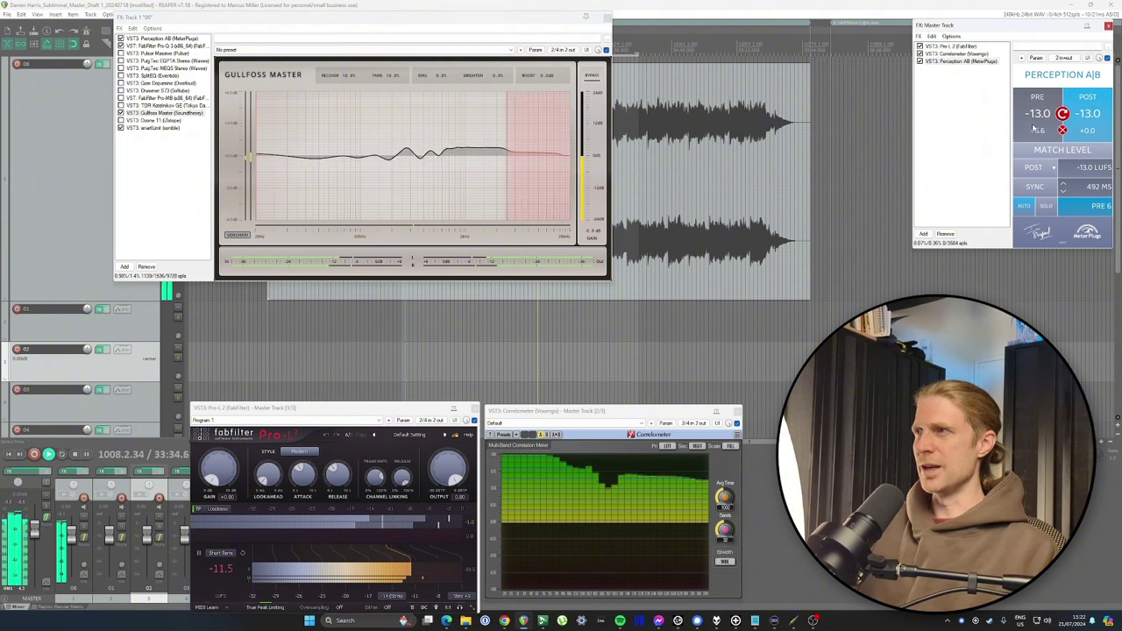
click(1036, 123)
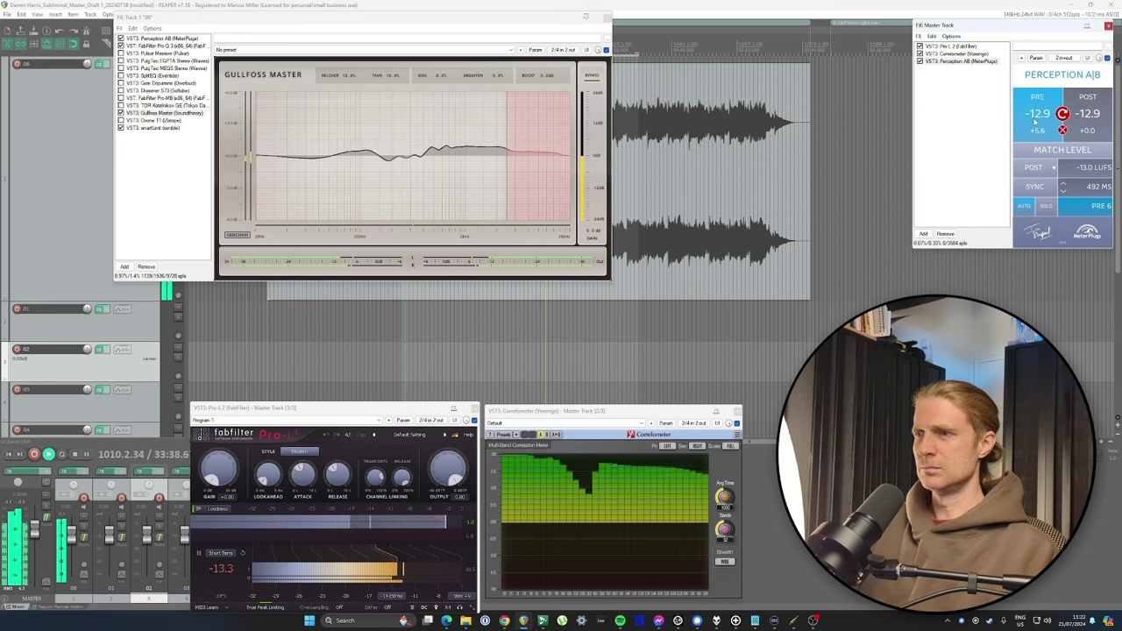
click(1036, 123)
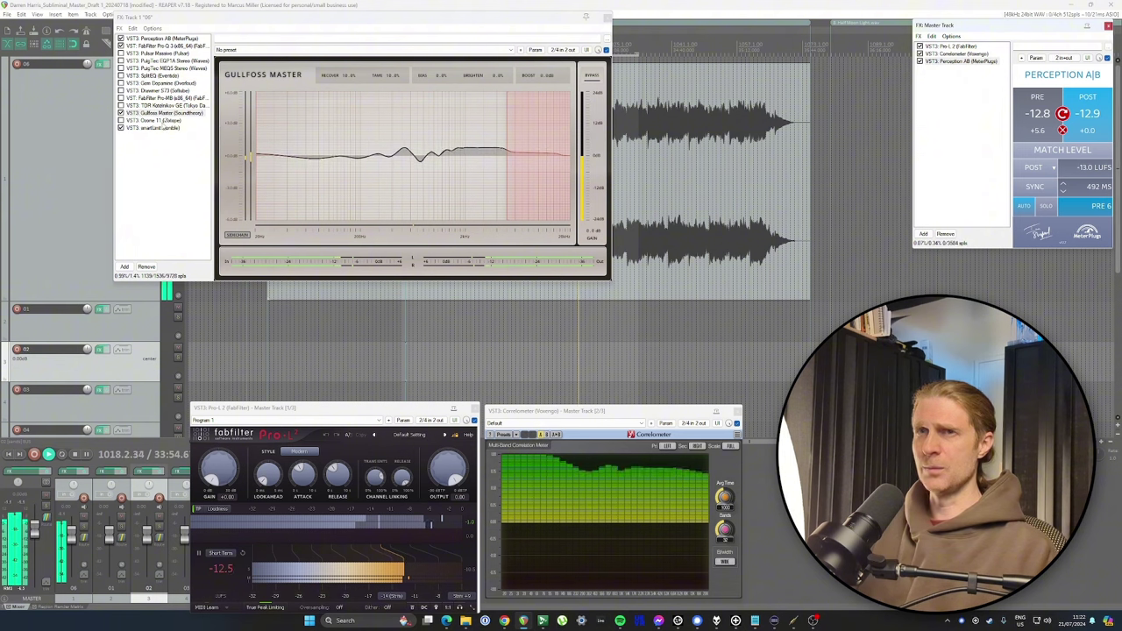
Step: Enable Ozone 11, show its Clarity module, and try the tilt at 6.0, 0.1 and -3.4 dB/oct
click(136, 121)
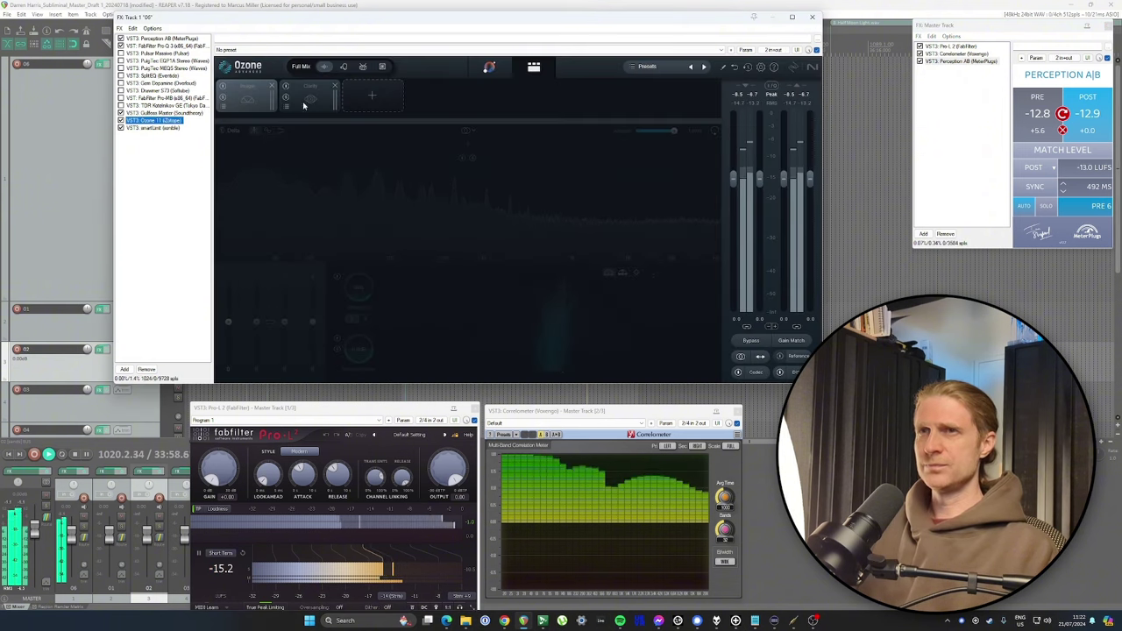
click(303, 101)
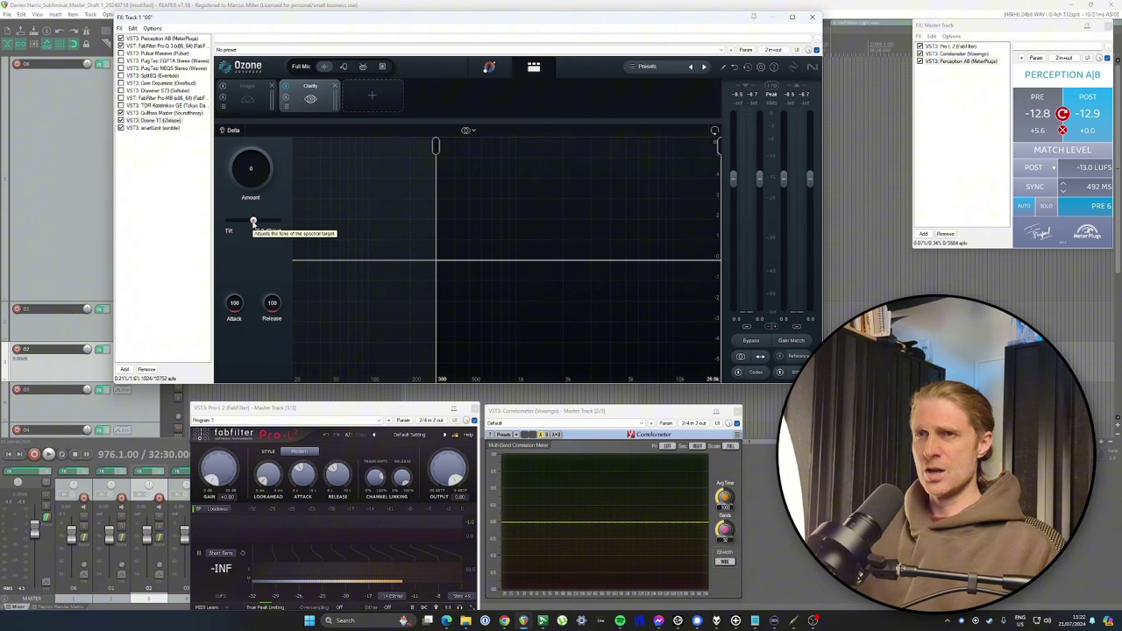
drag(253, 223, 253, 224)
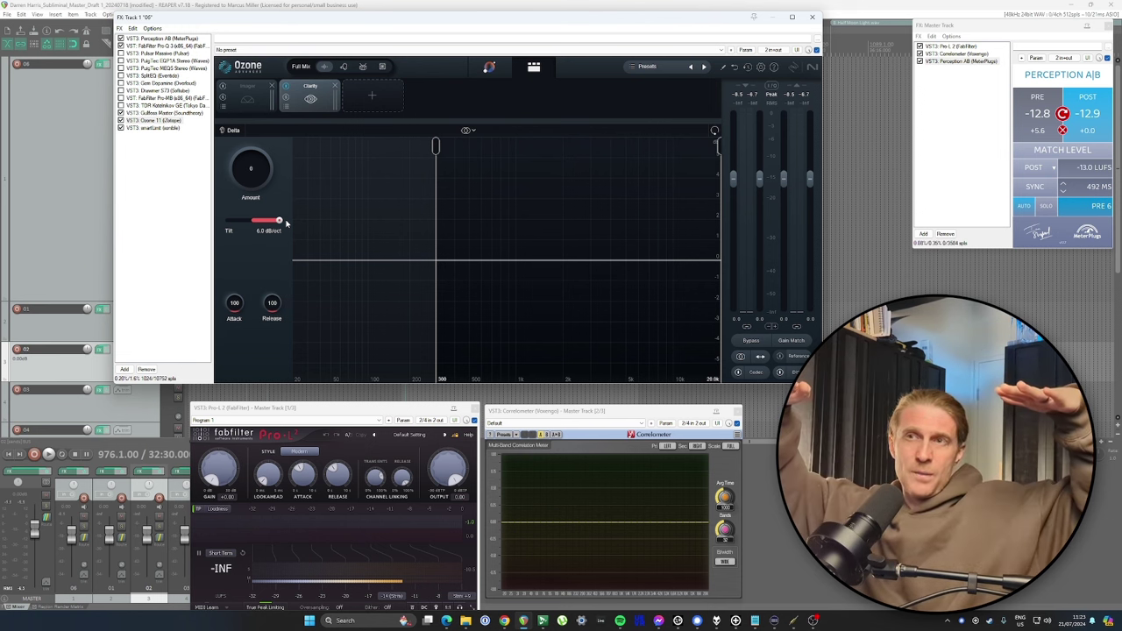
drag(279, 222, 254, 234)
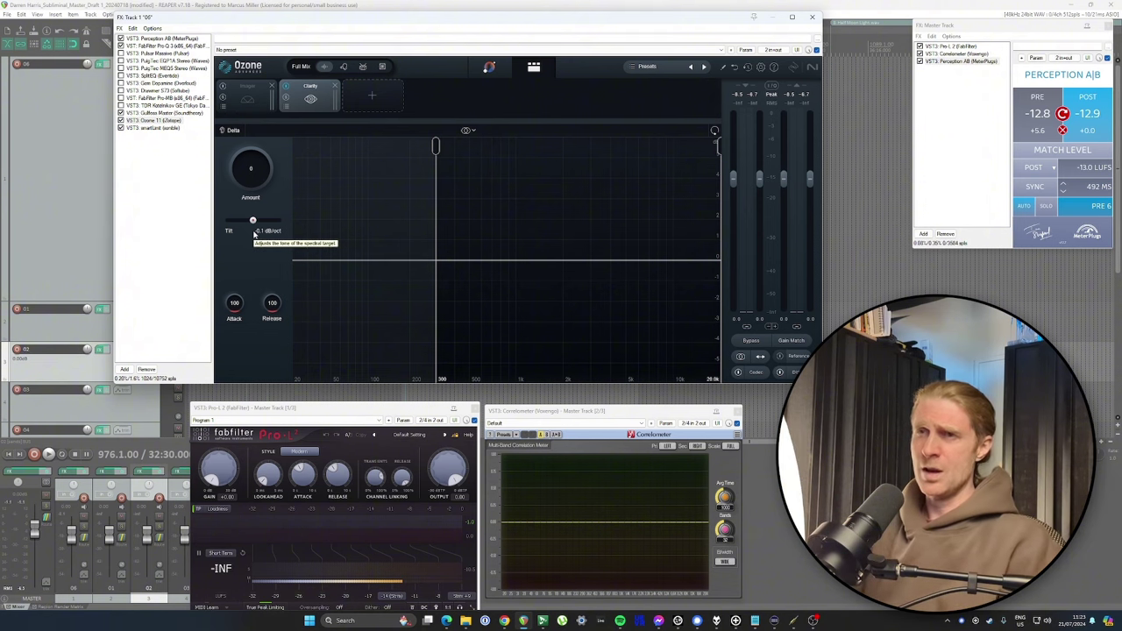
drag(252, 221, 249, 223)
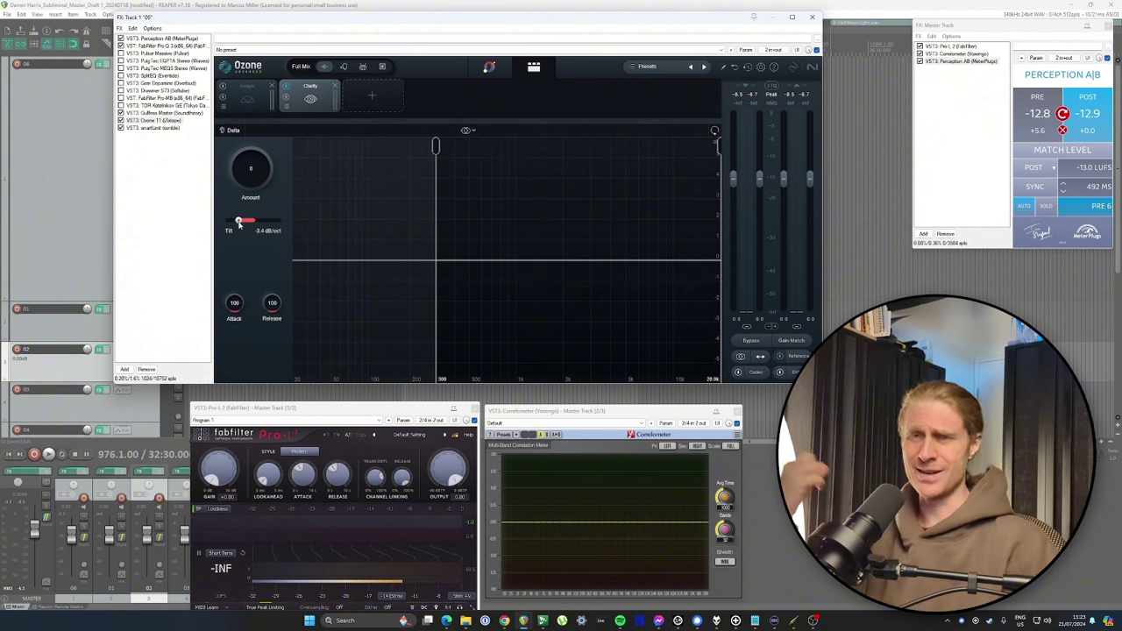
Step: Play the selection and set Ozone's Clarity amount to 16 and its tilt to -5.0 dB/oct
key(space)
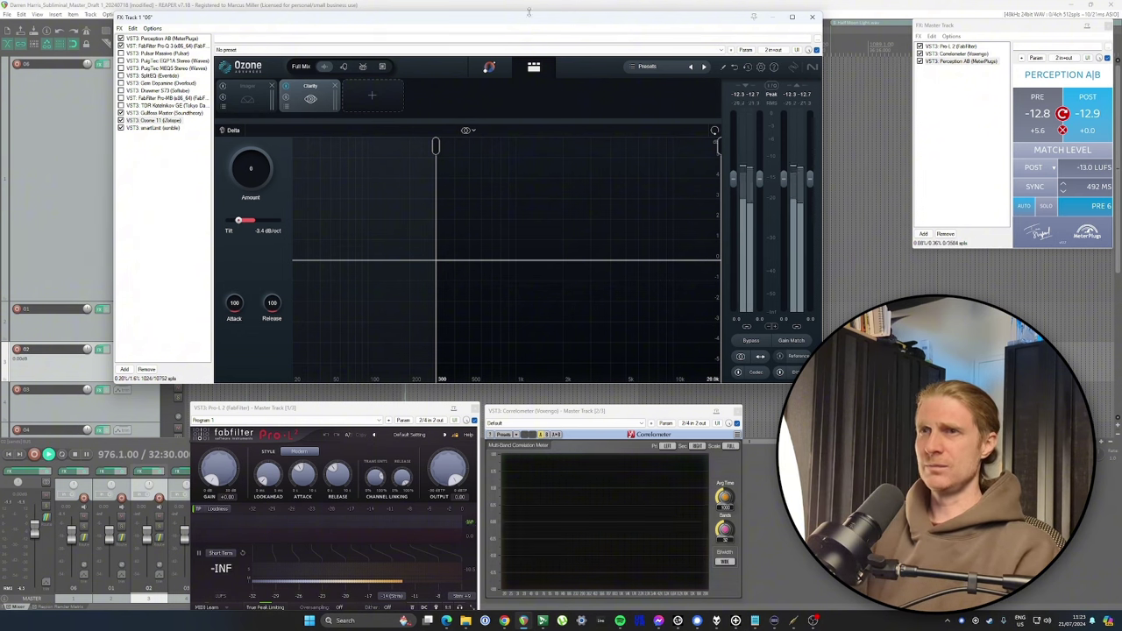
drag(237, 220, 240, 221)
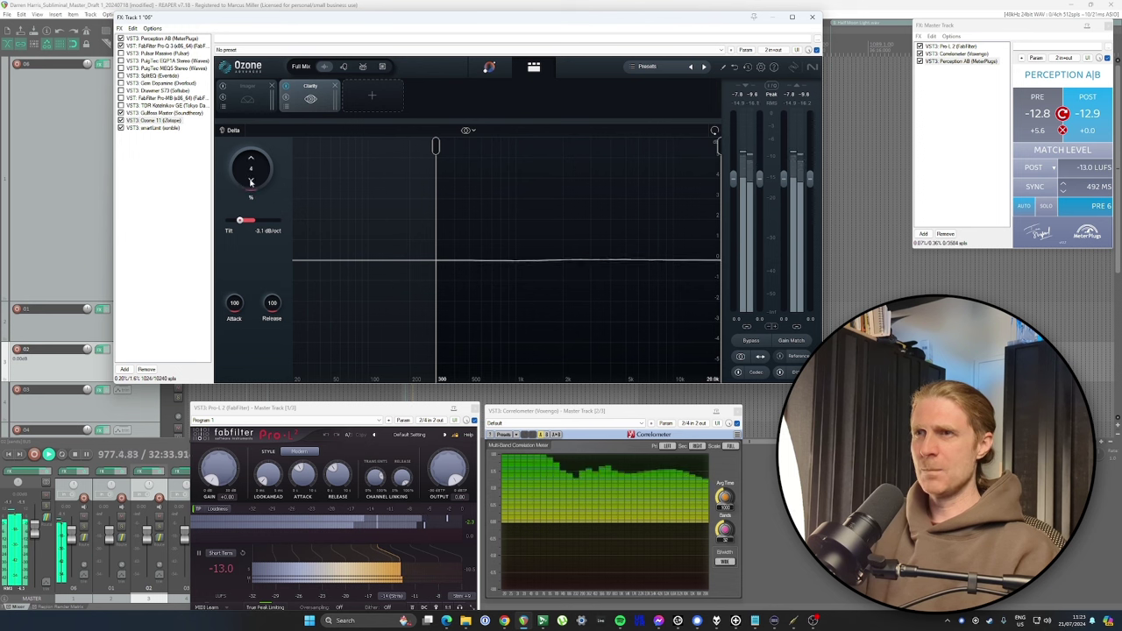
drag(251, 181, 251, 168)
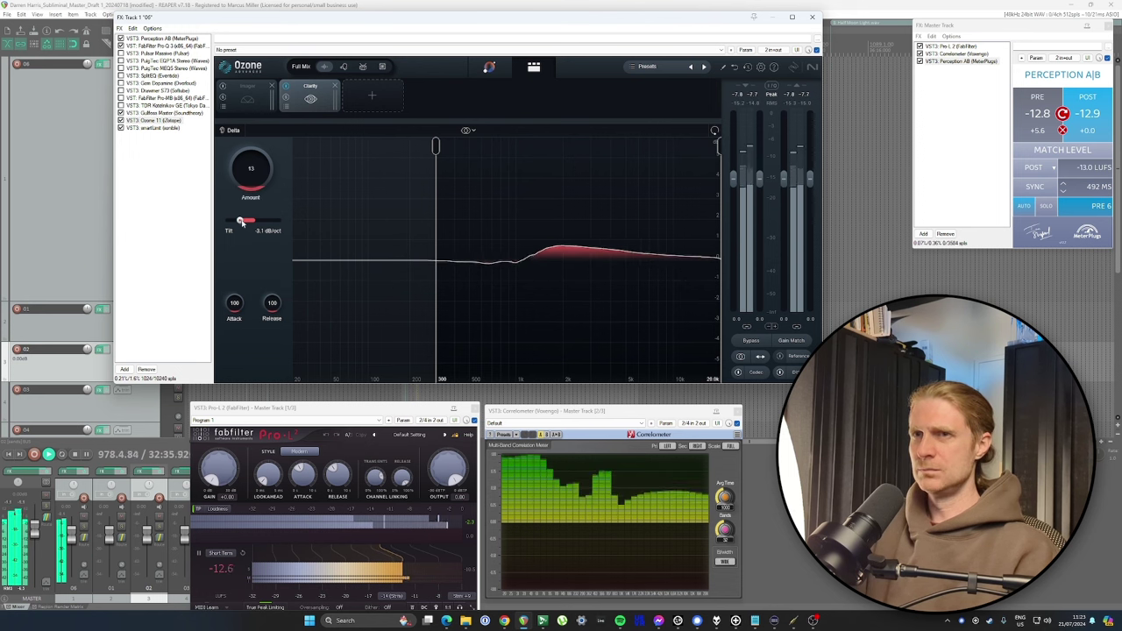
drag(241, 222, 247, 190)
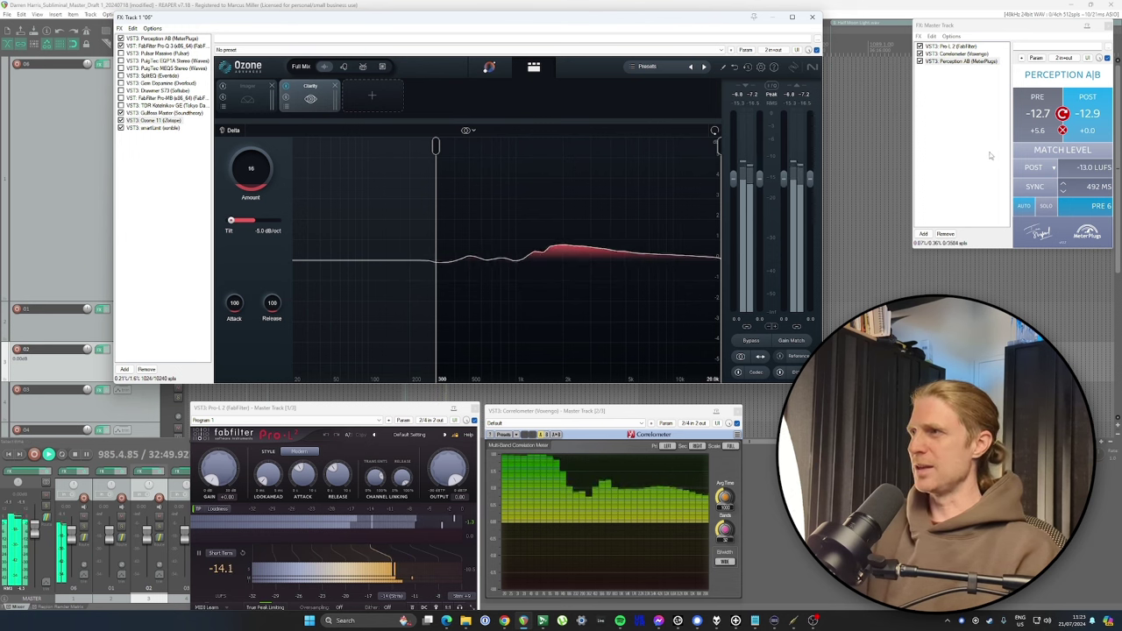
Step: Match levels in Perception AB and compare pre and post repeatedly with Ozone's Clarity active
click(1056, 151)
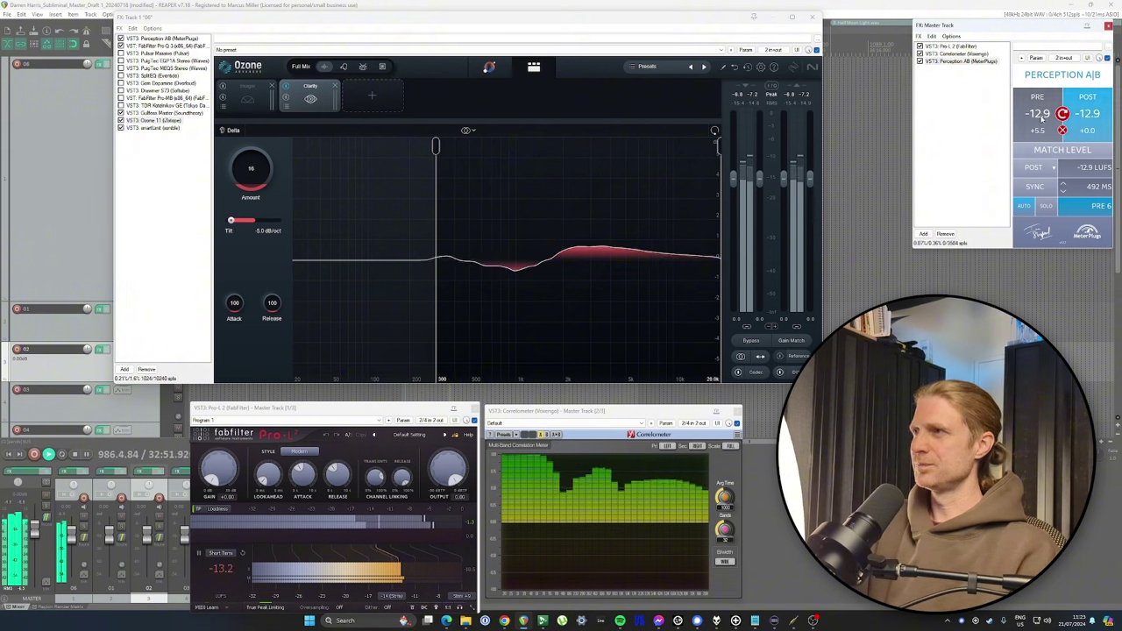
click(1042, 119)
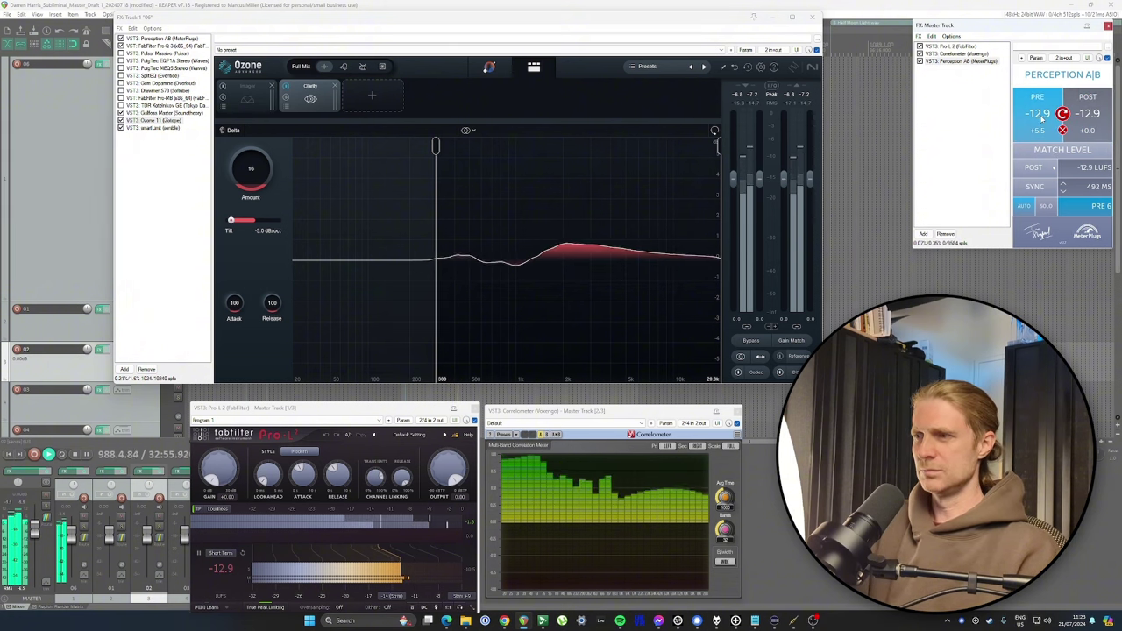
click(1041, 119)
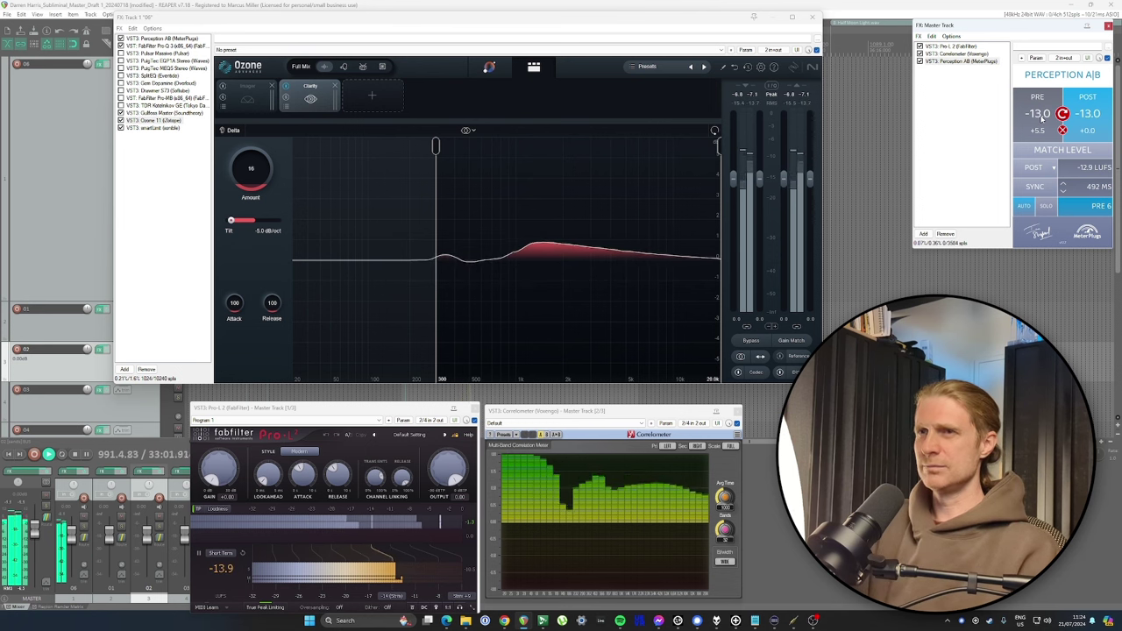
click(1042, 119)
click(1041, 118)
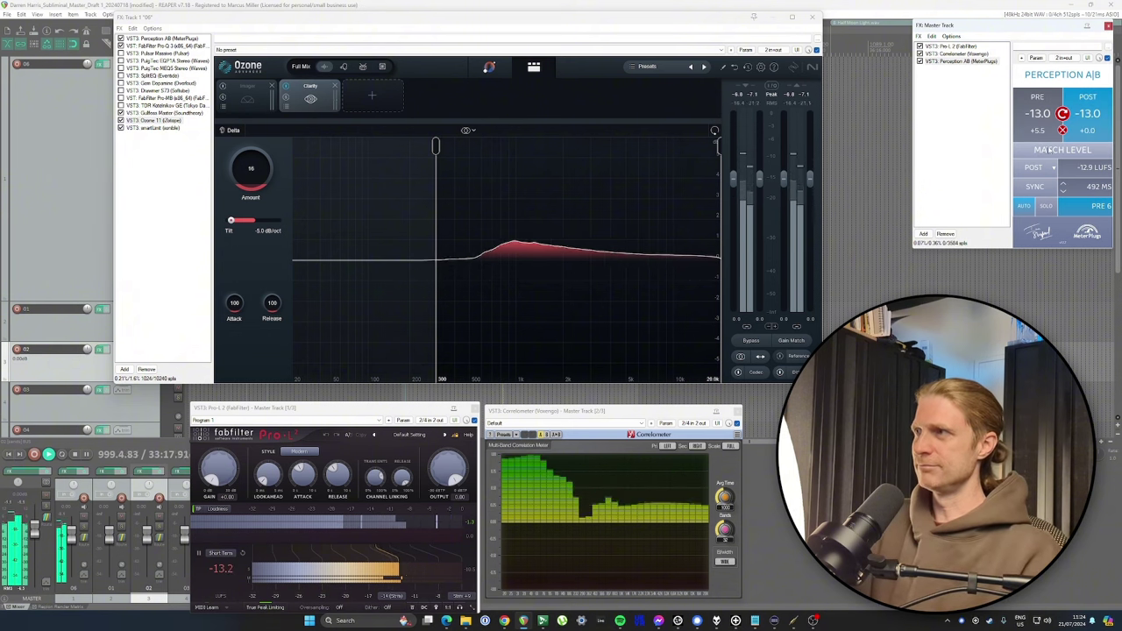
click(1046, 127)
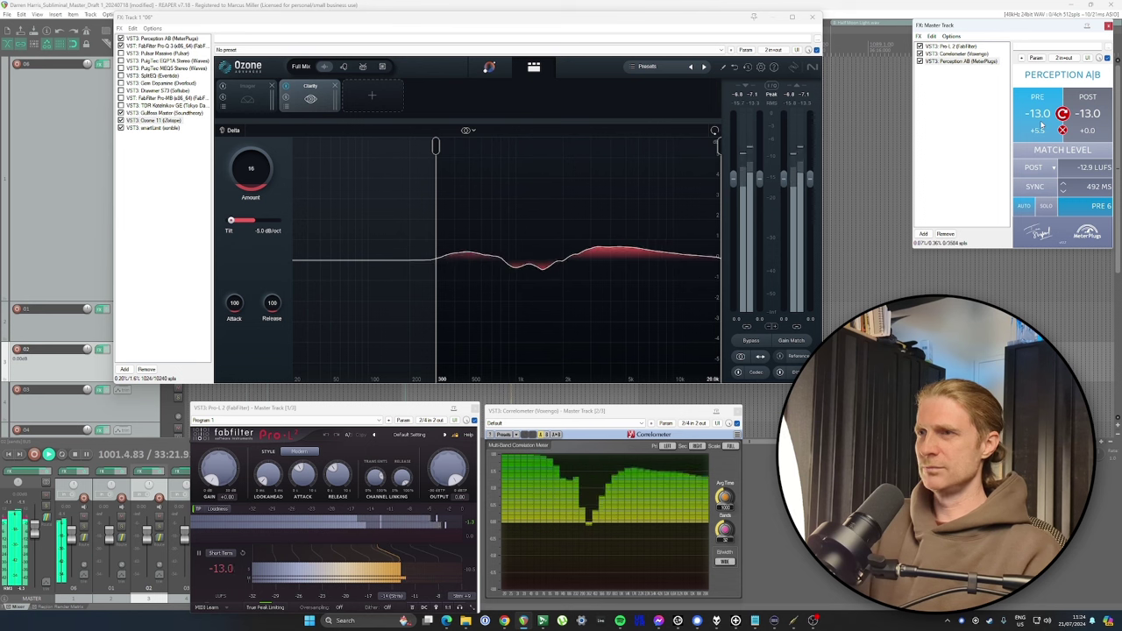
click(1041, 127)
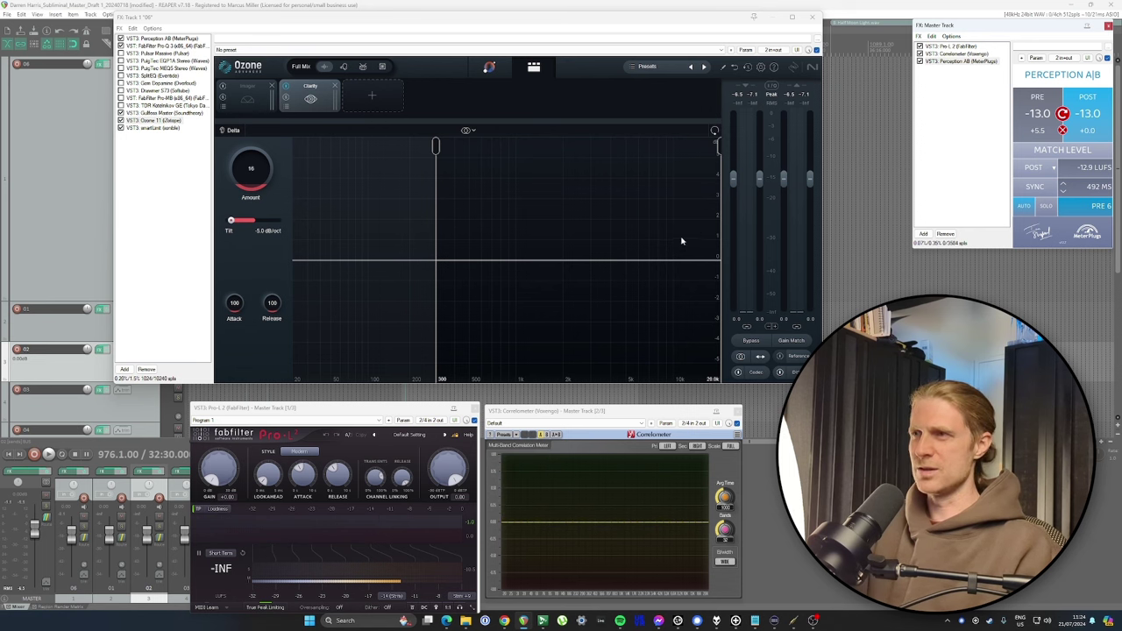
Step: Show Gullfoss Master in track 06's chain again and play the selected section
click(170, 113)
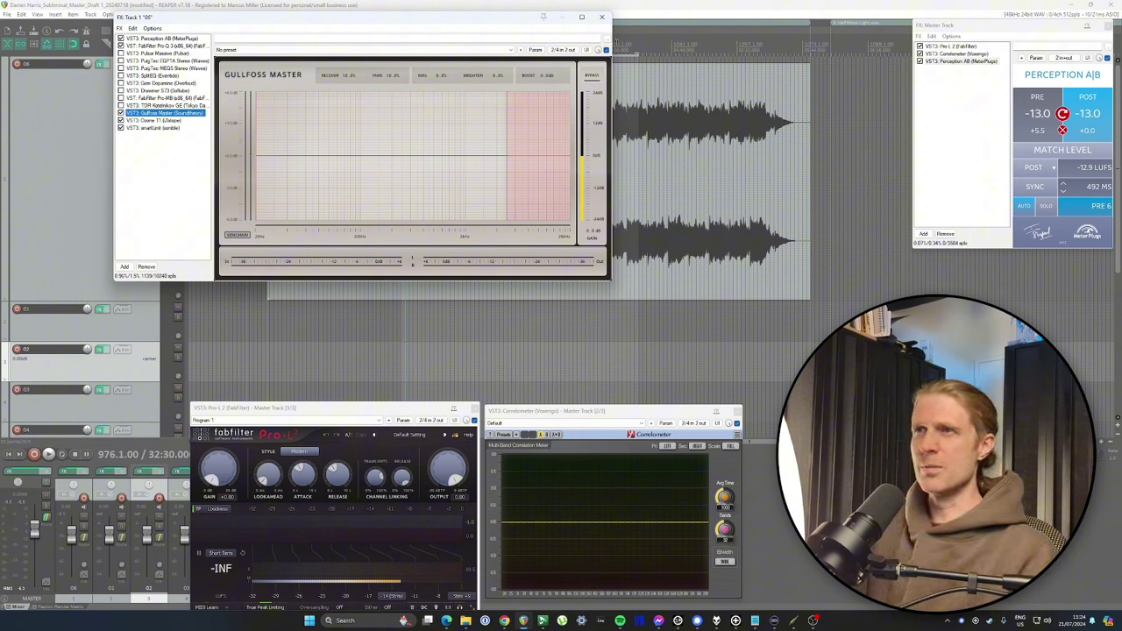
key(space)
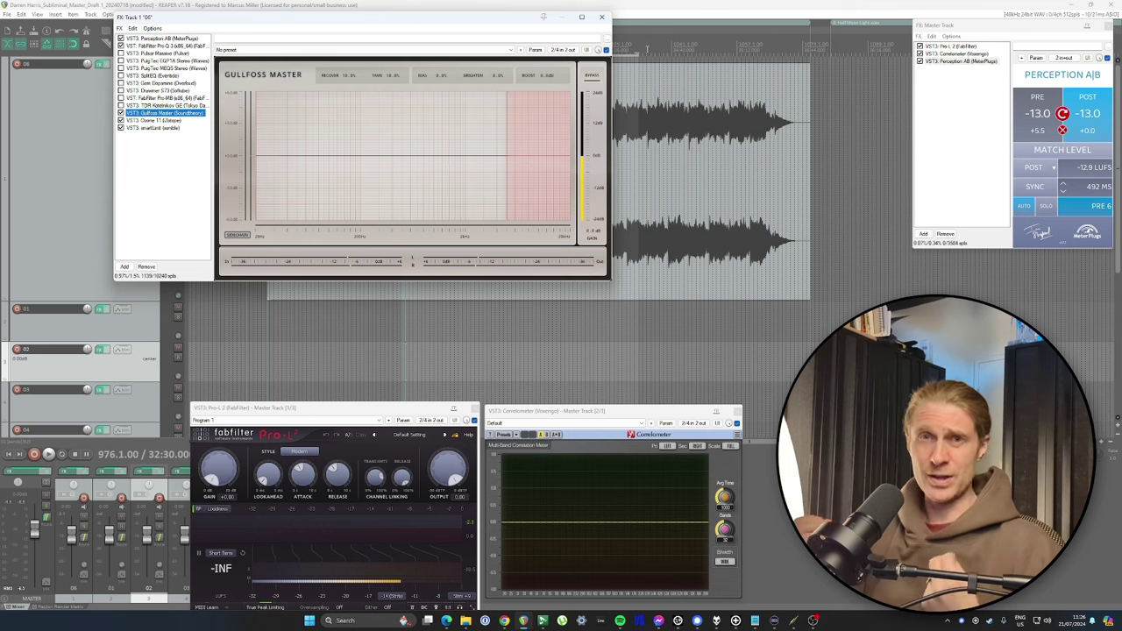
key(space)
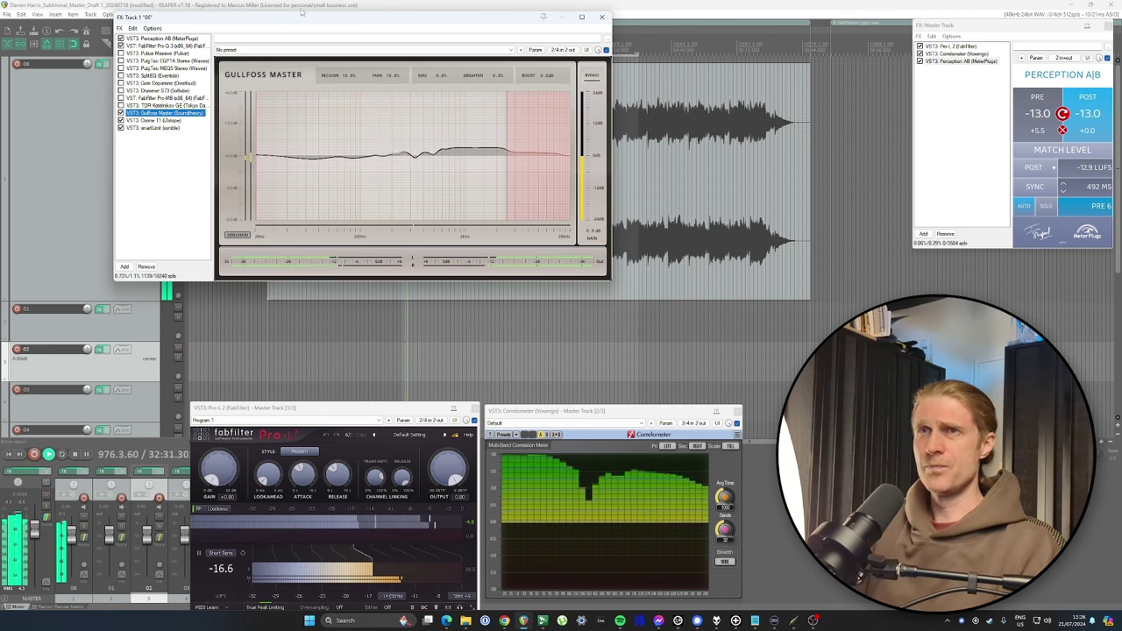
Step: Enable Pulsar Massive in track 06's chain and show its full interface during playback
drag(232, 12, 311, 40)
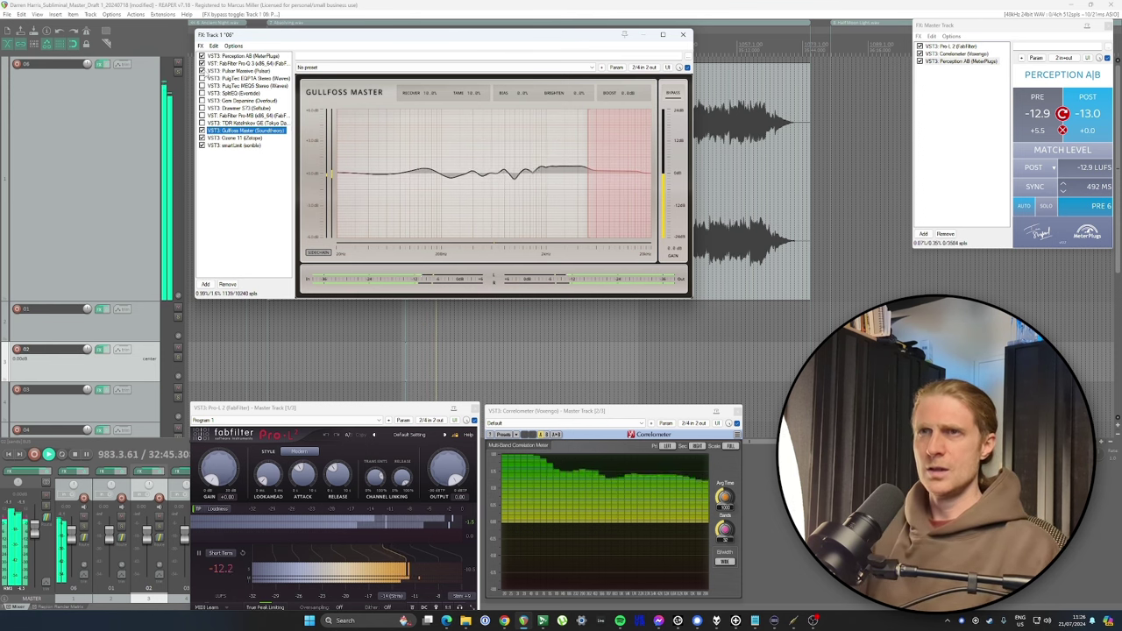
click(202, 70)
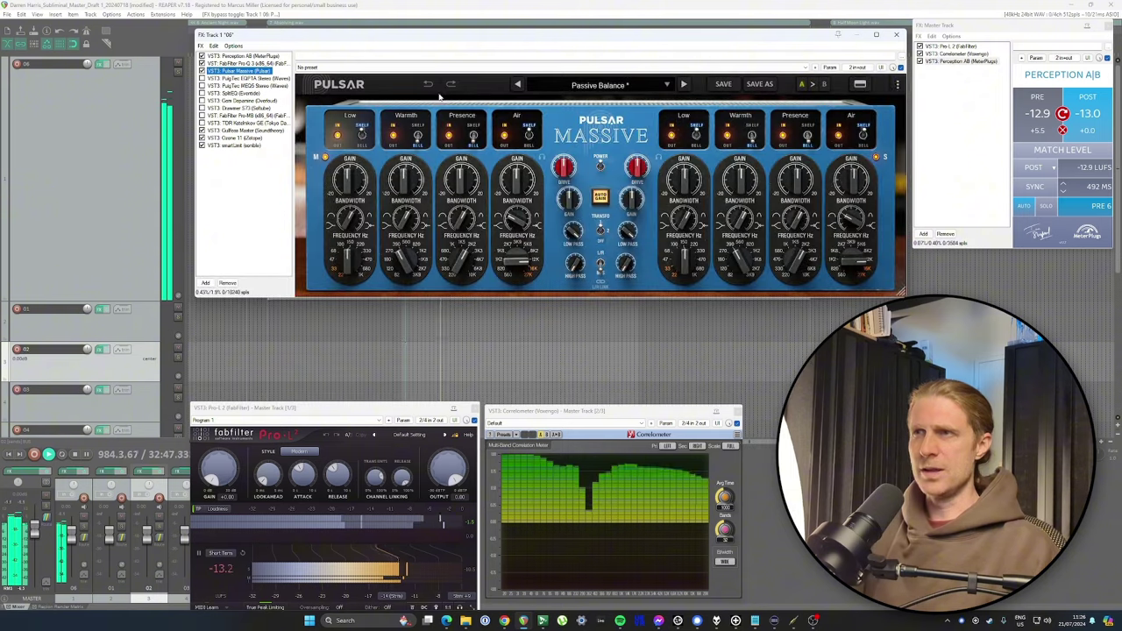
drag(495, 39, 457, 31)
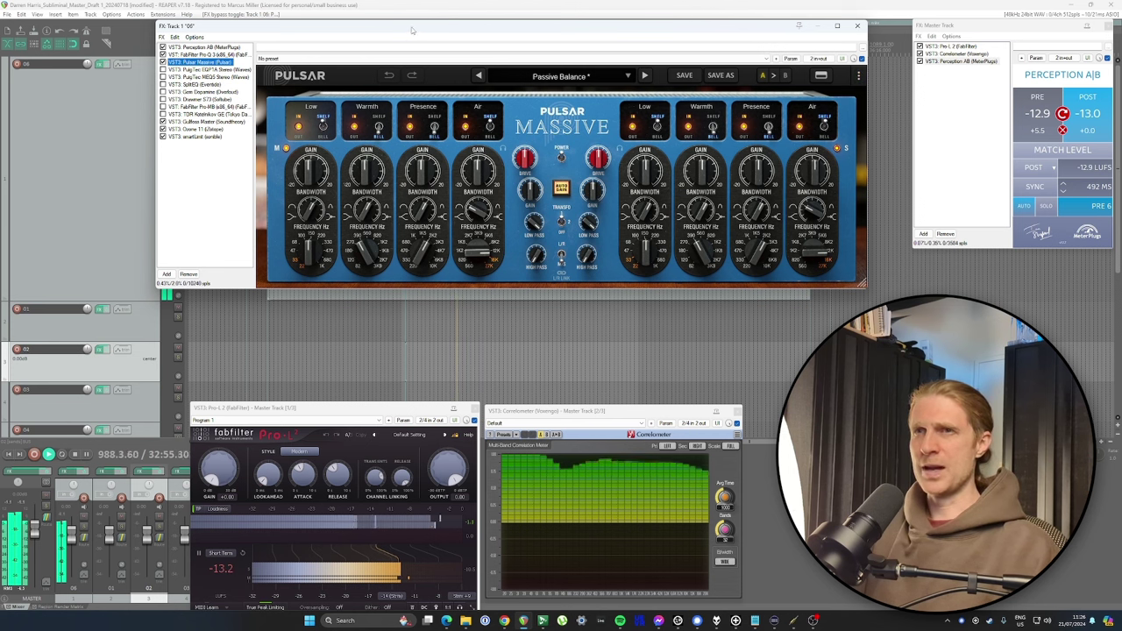
Step: Boost Massive's mid Warmth band to 20.0 dB, sweep its frequency to 301.5 Hz and pull the gain back down
mouse_move(365, 177)
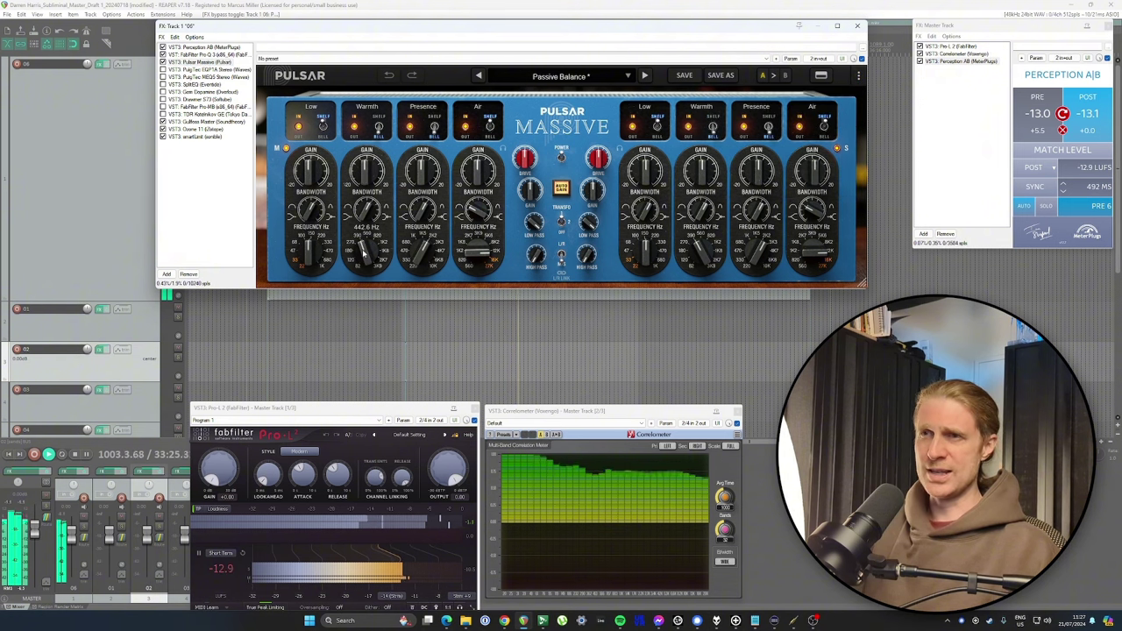
scroll(360, 250, up, 1)
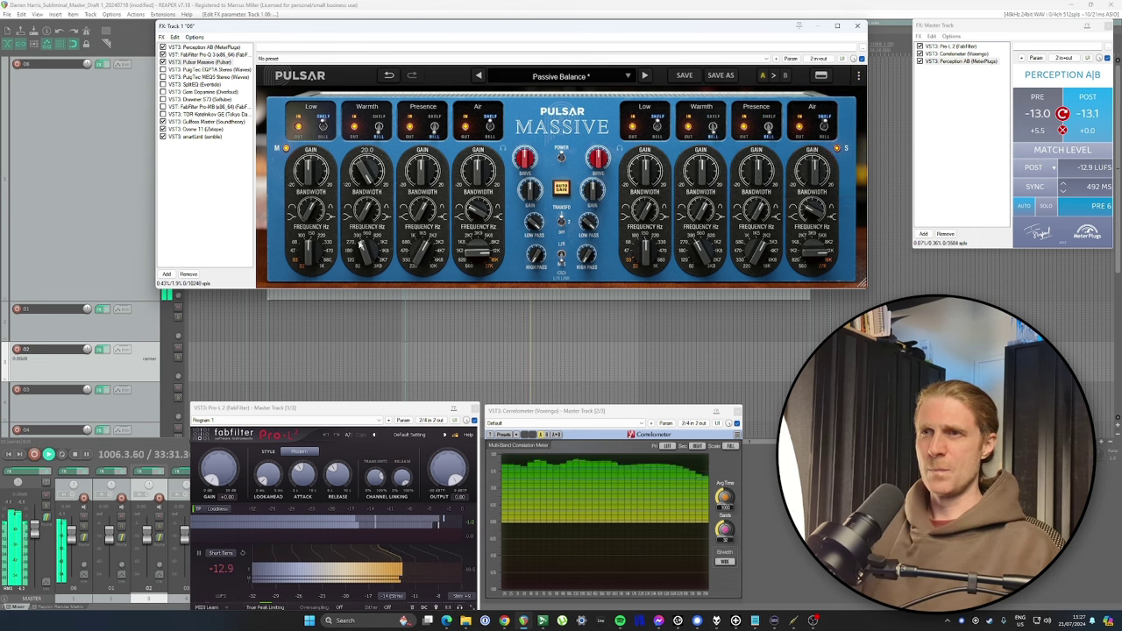
drag(359, 248, 363, 259)
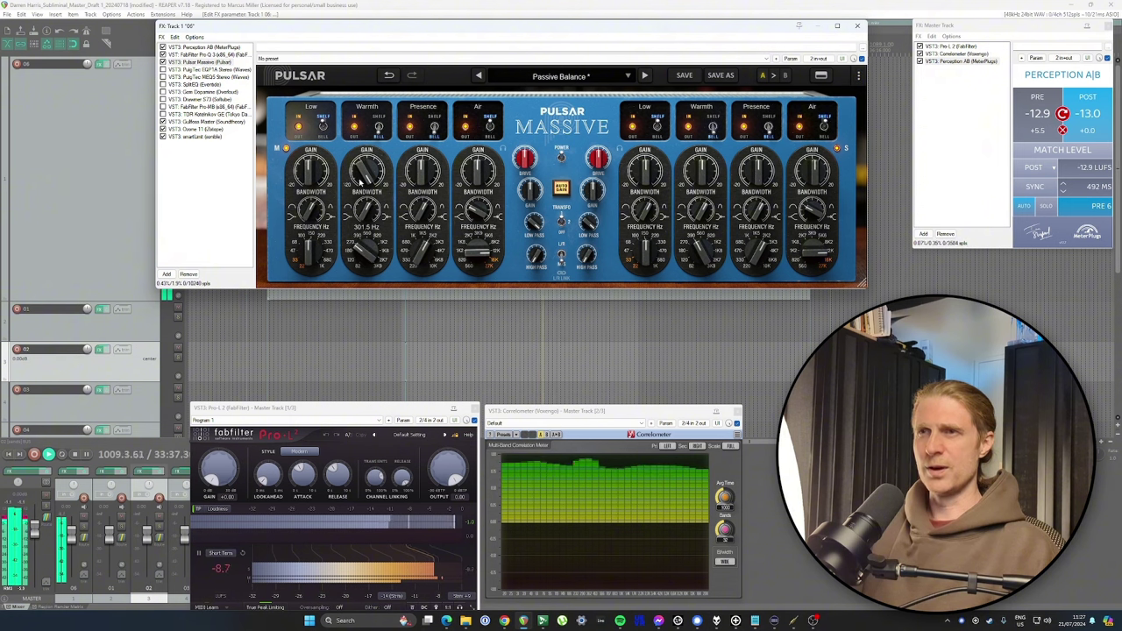
drag(360, 182, 359, 209)
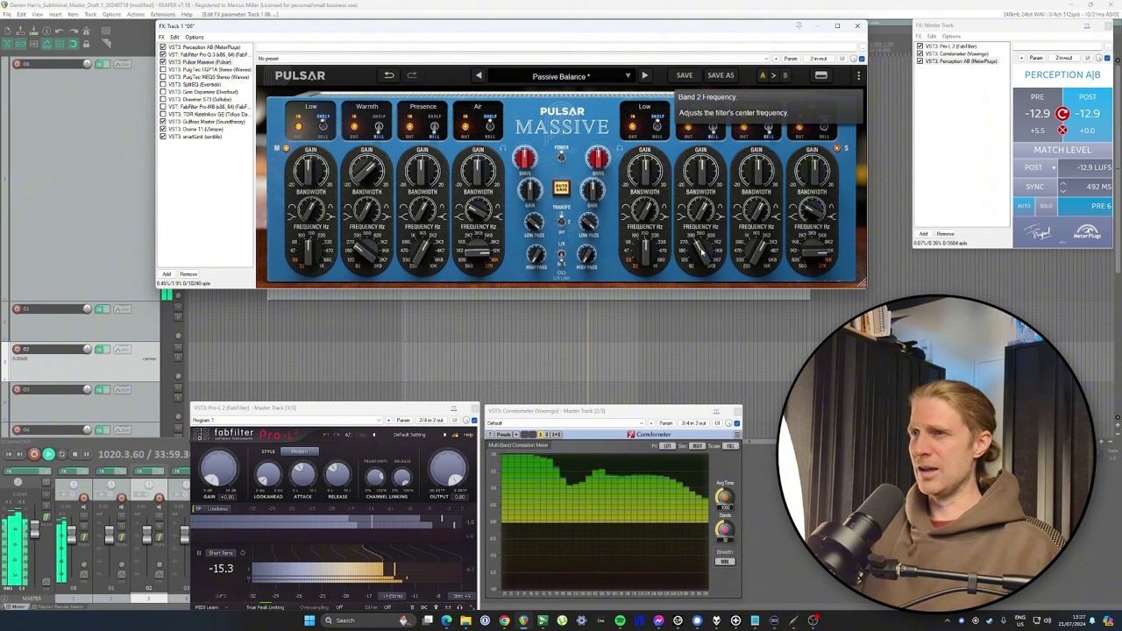
Step: Sweep Massive's boosted side Warmth band between about 318 and 369 Hz while playing, and settle its frequency and a moderate gain
click(699, 251)
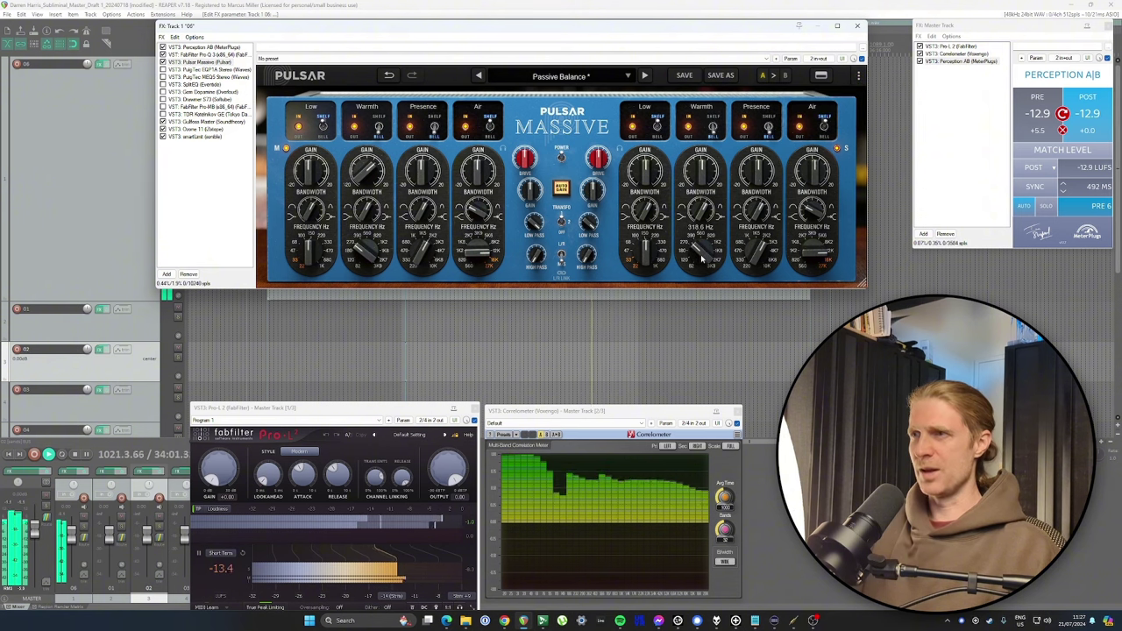
mouse_move(701, 256)
mouse_down()
mouse_move(701, 276)
mouse_move(699, 247)
mouse_up()
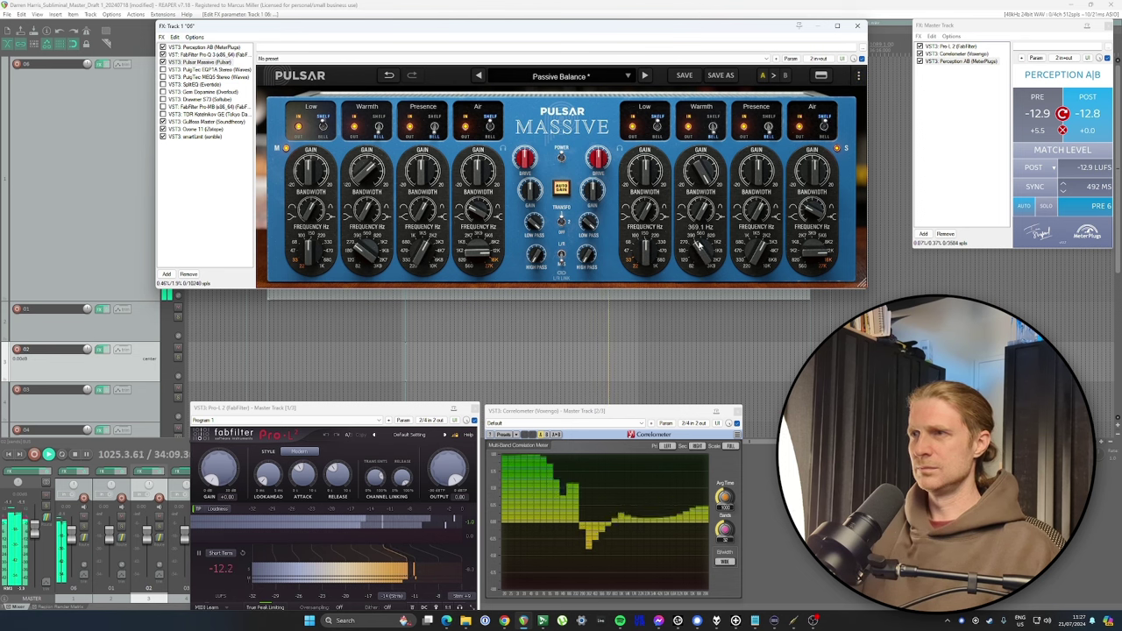
key(space)
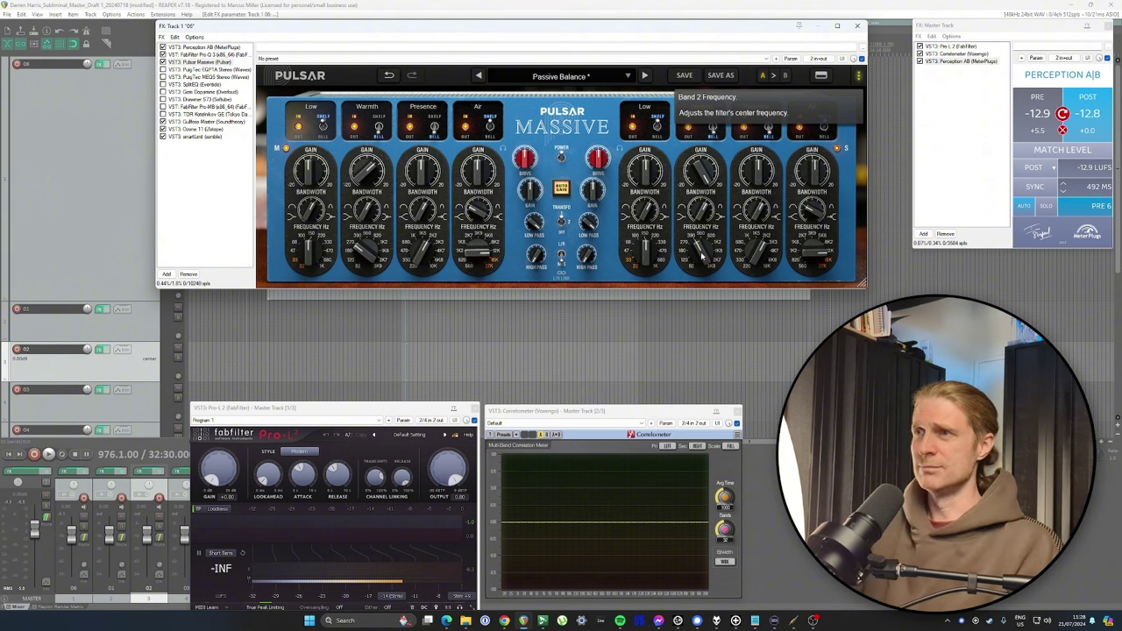
key(space)
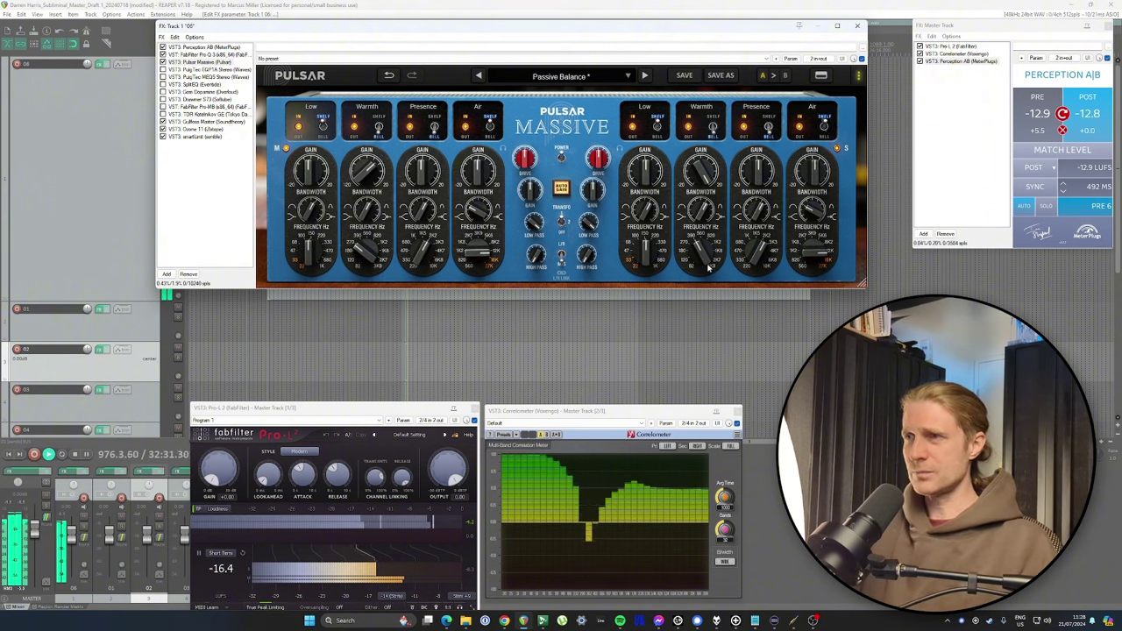
mouse_move(704, 256)
mouse_down()
mouse_move(699, 270)
mouse_move(700, 258)
mouse_up()
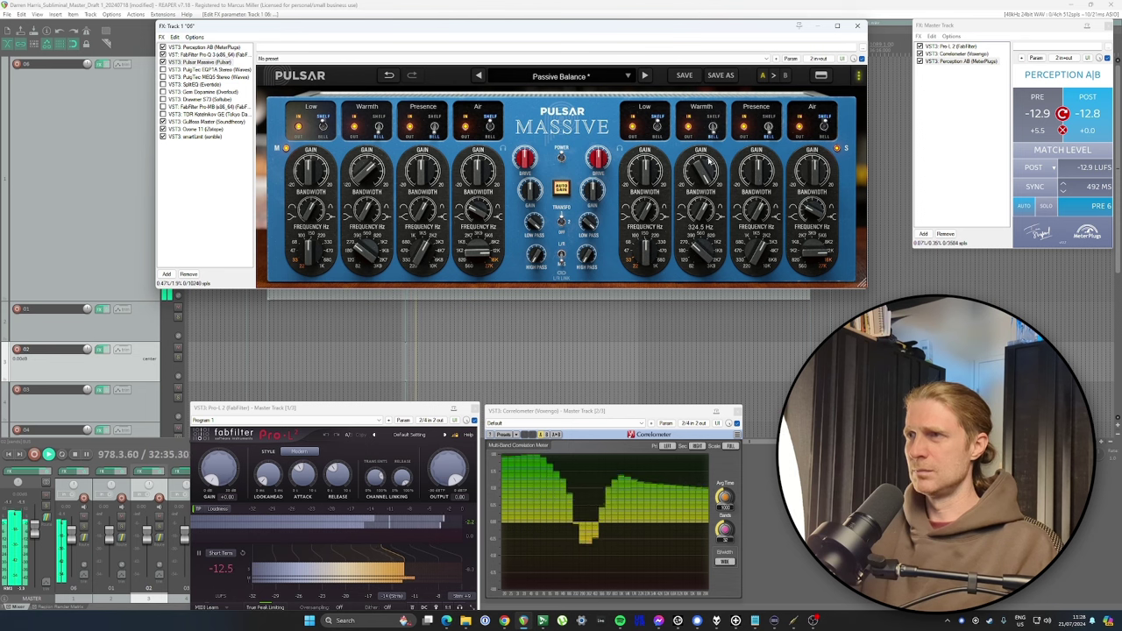
drag(702, 175, 704, 208)
drag(699, 252, 700, 249)
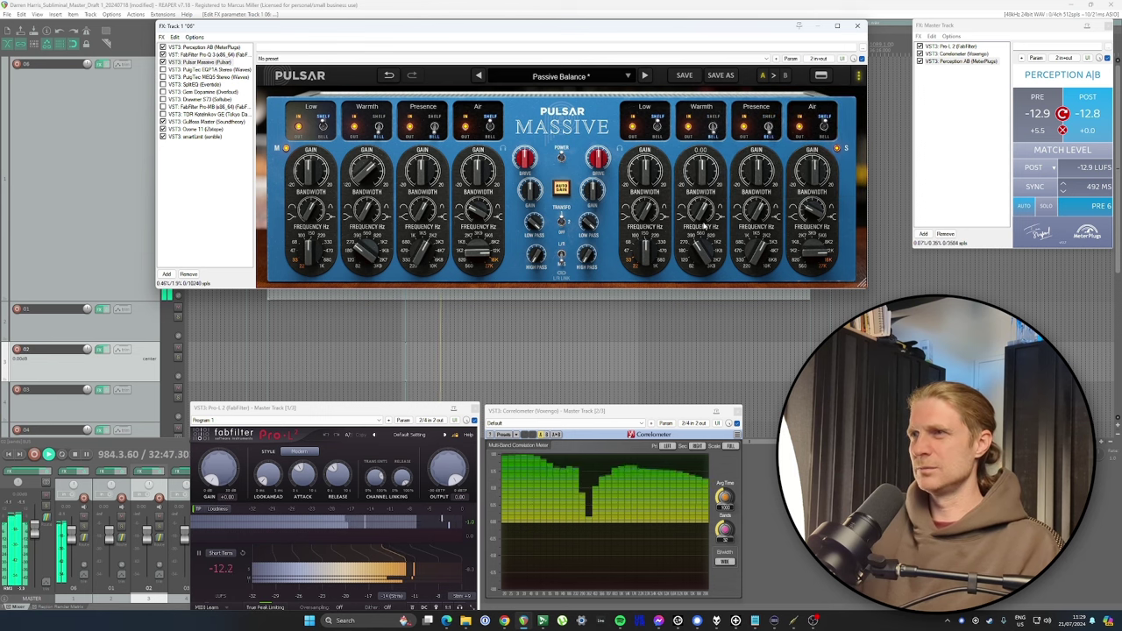
drag(705, 226, 704, 207)
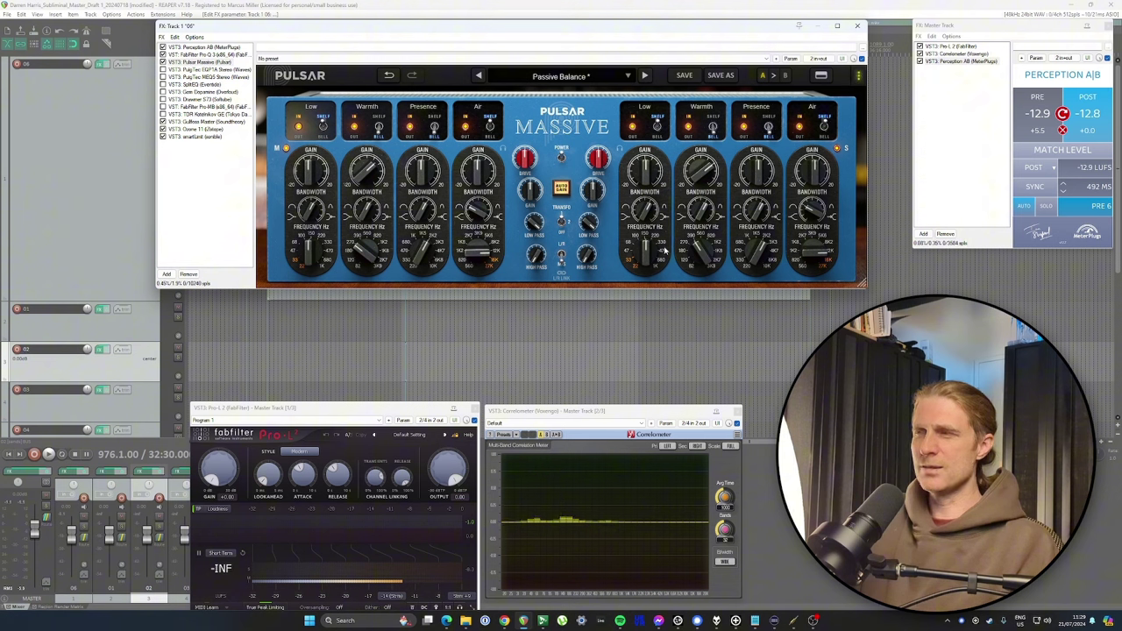
Step: Replay the selection and compare it with the side Warmth band and the whole Pulsar Massive switched in and out
key(space)
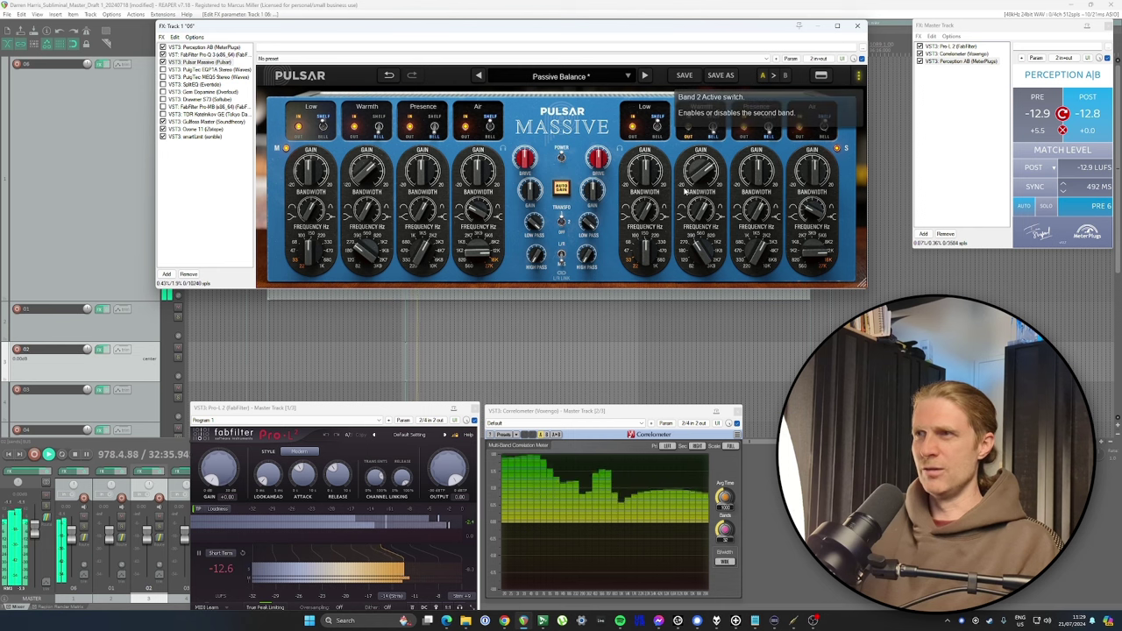
click(689, 129)
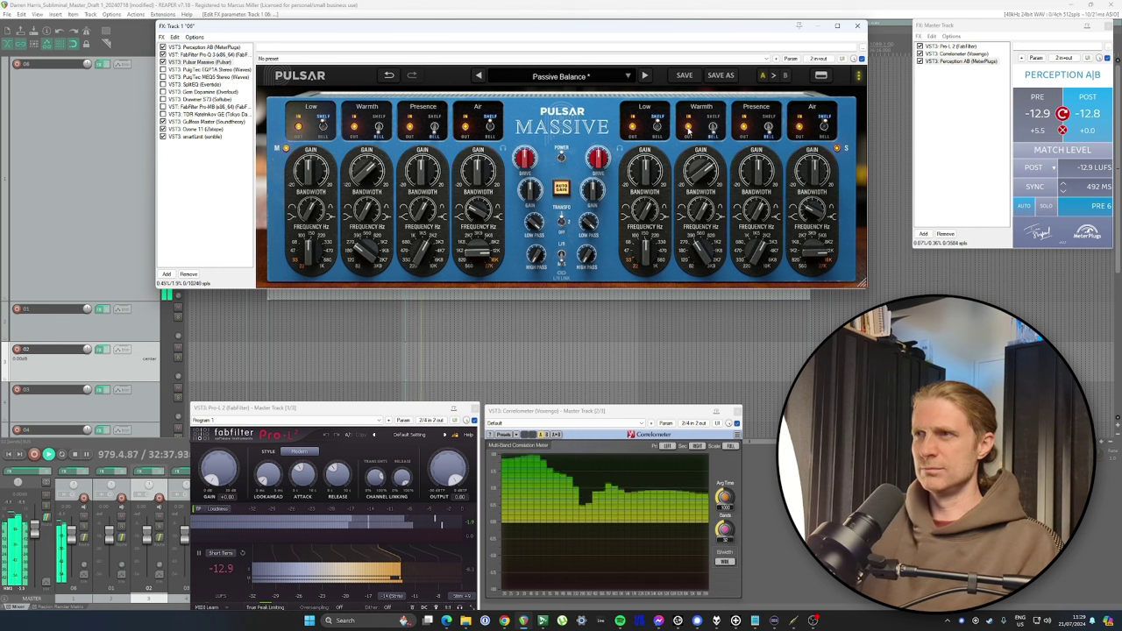
click(596, 348)
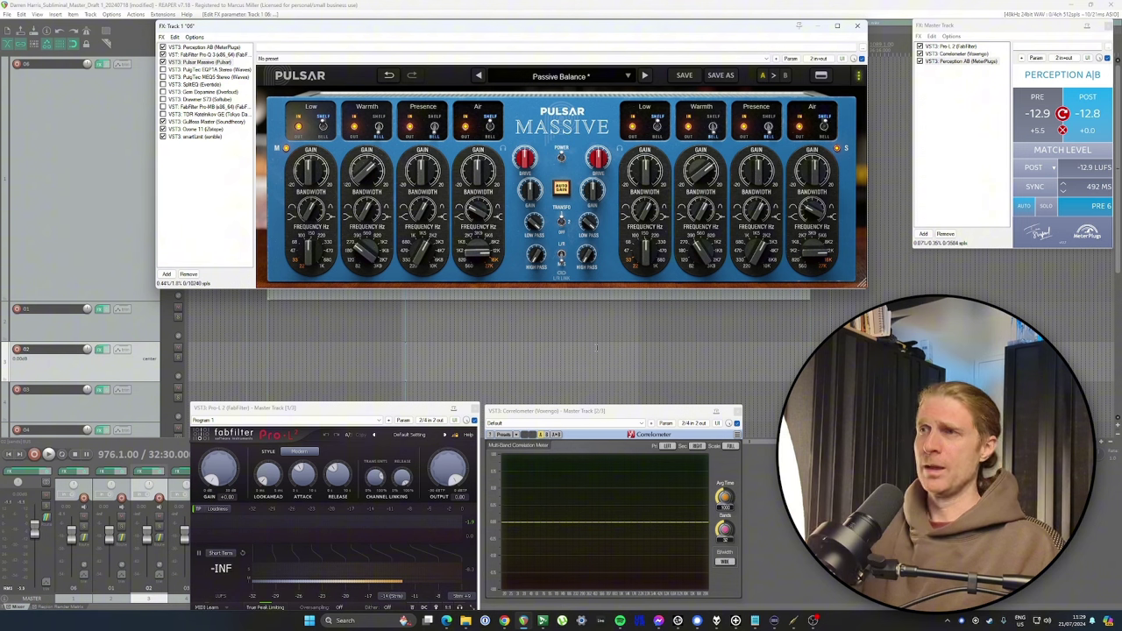
key(space)
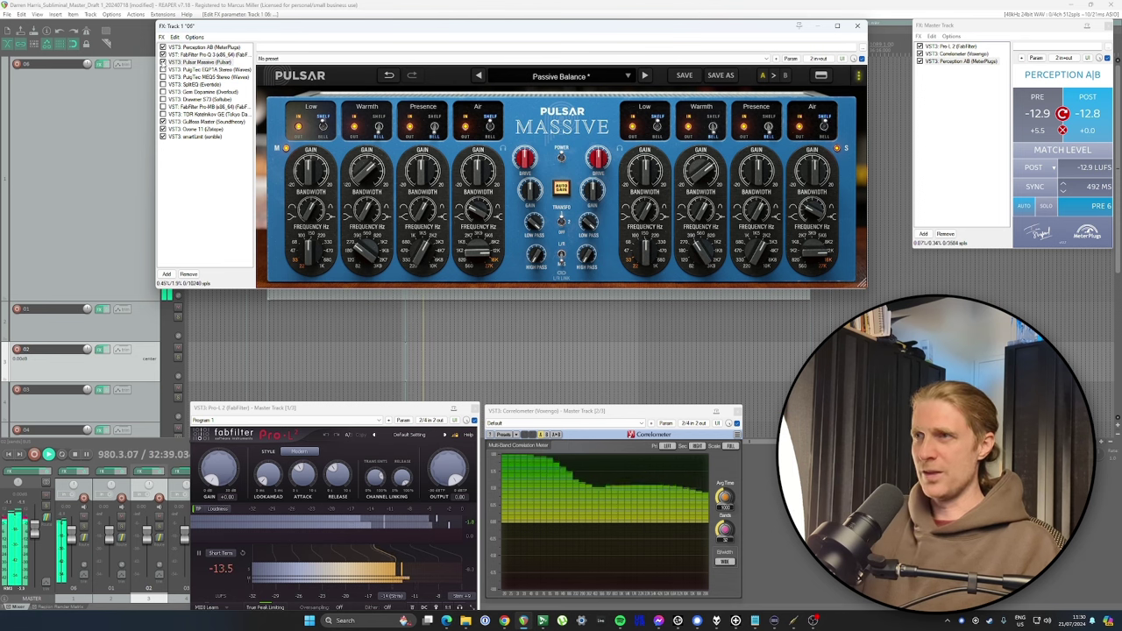
click(162, 62)
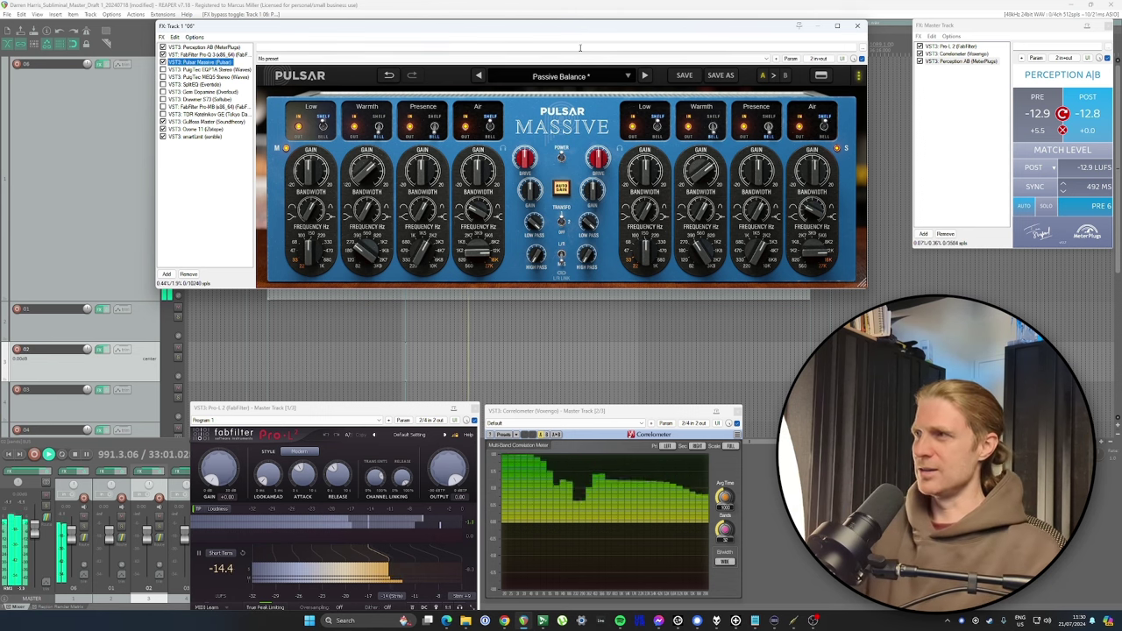
Step: Match levels in Perception AB and switch repeatedly between pre and post with Pulsar Massive active
click(1060, 151)
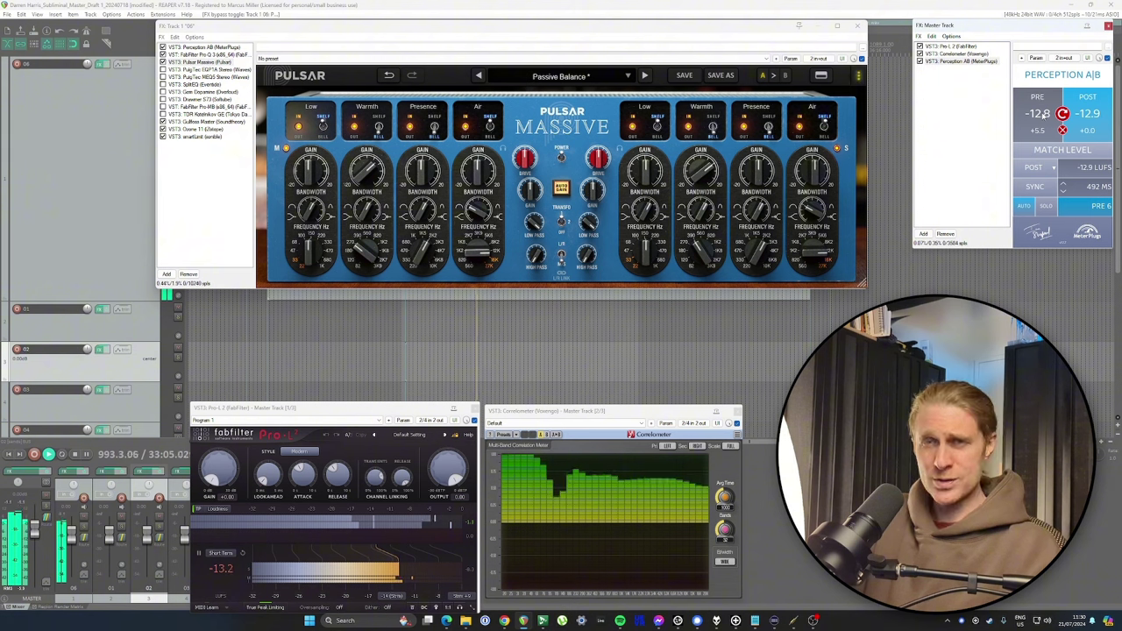
click(1040, 117)
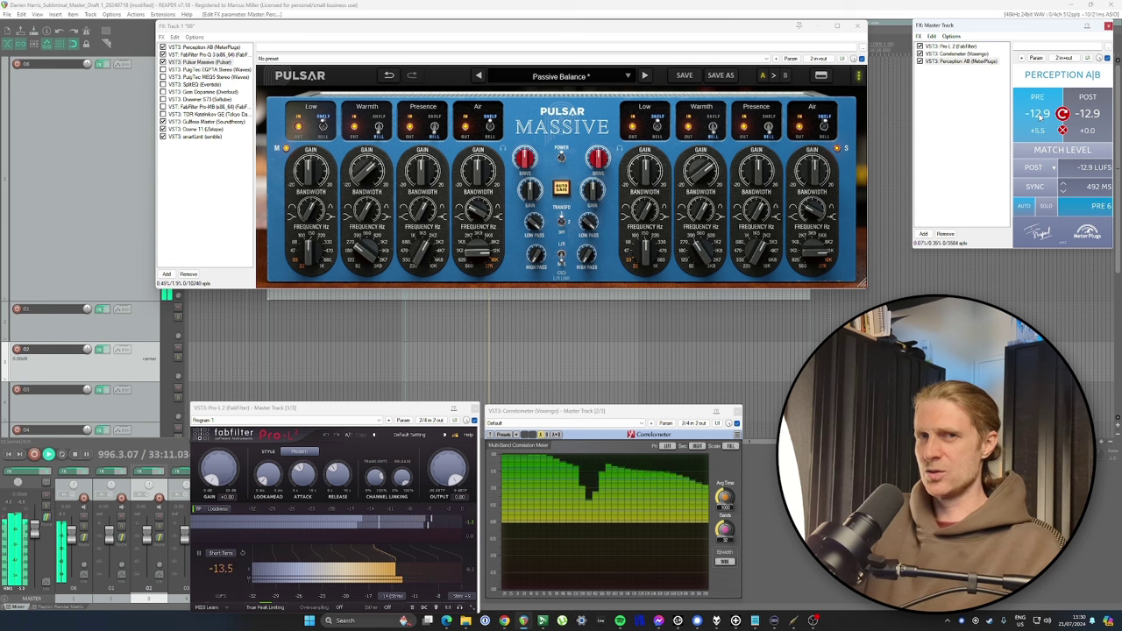
click(1040, 116)
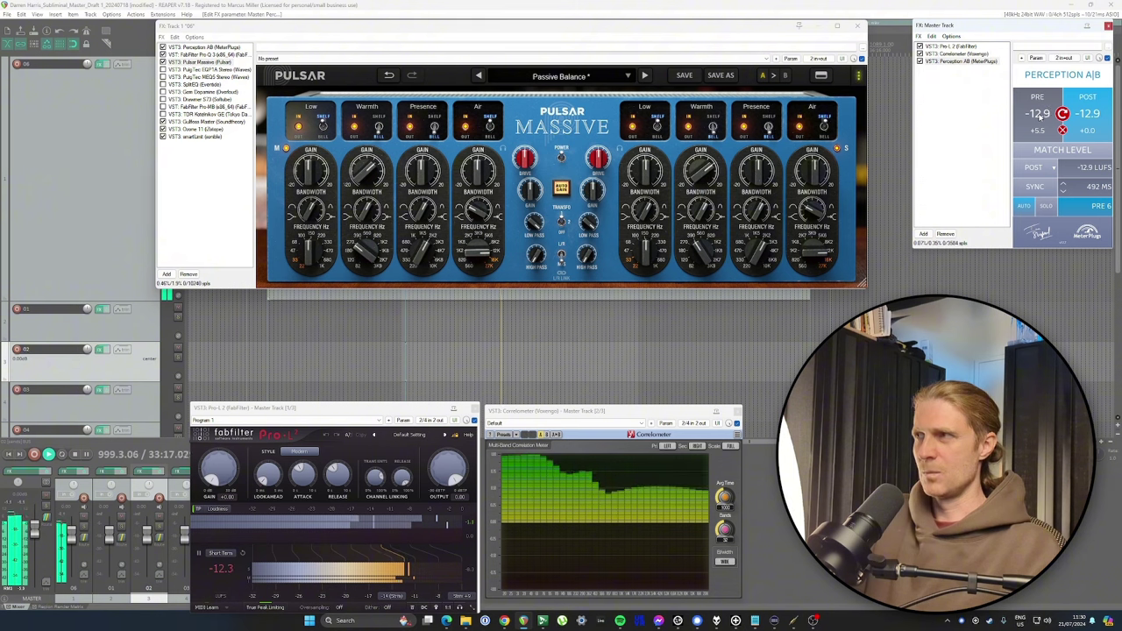
click(1040, 117)
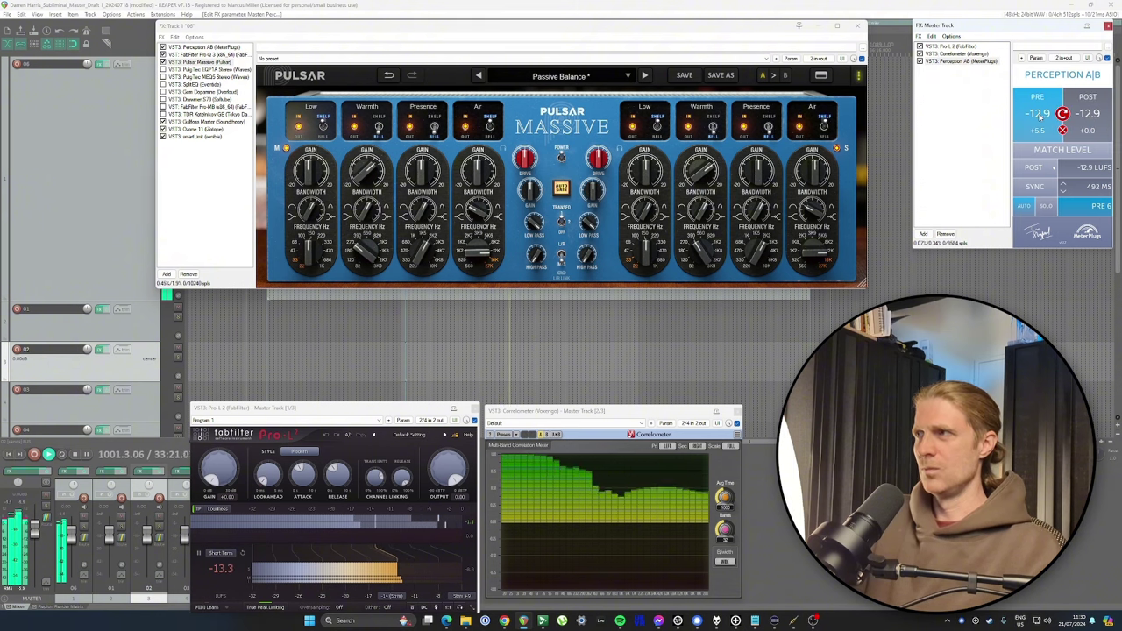
click(1039, 116)
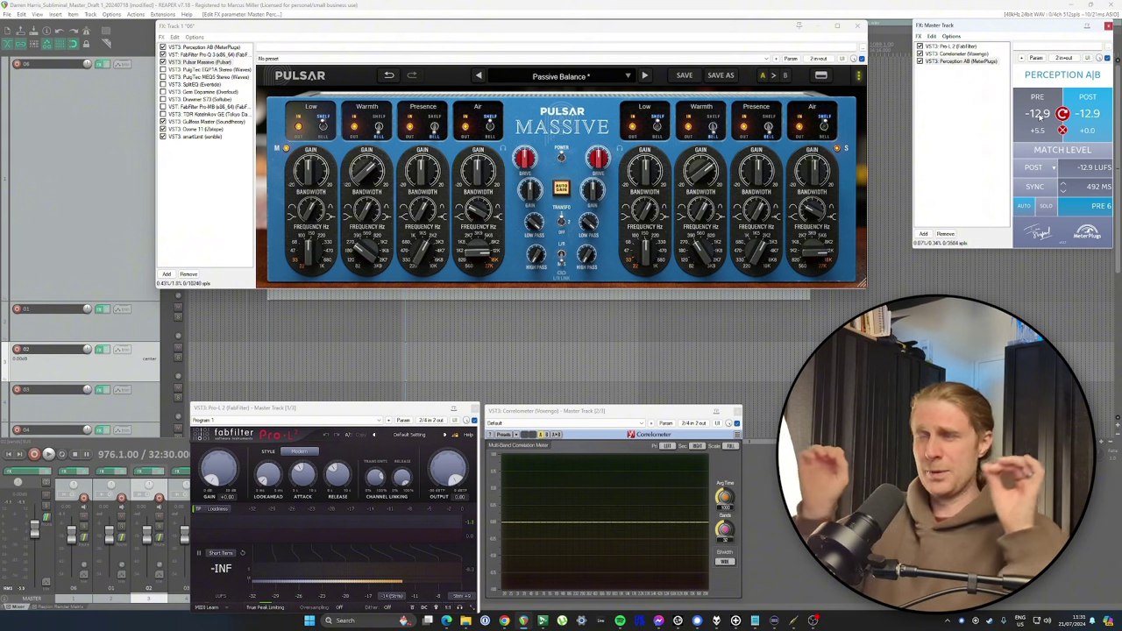
Step: Play the selection and tune the gain and frequency of Massive's mid Presence band by ear
key(space)
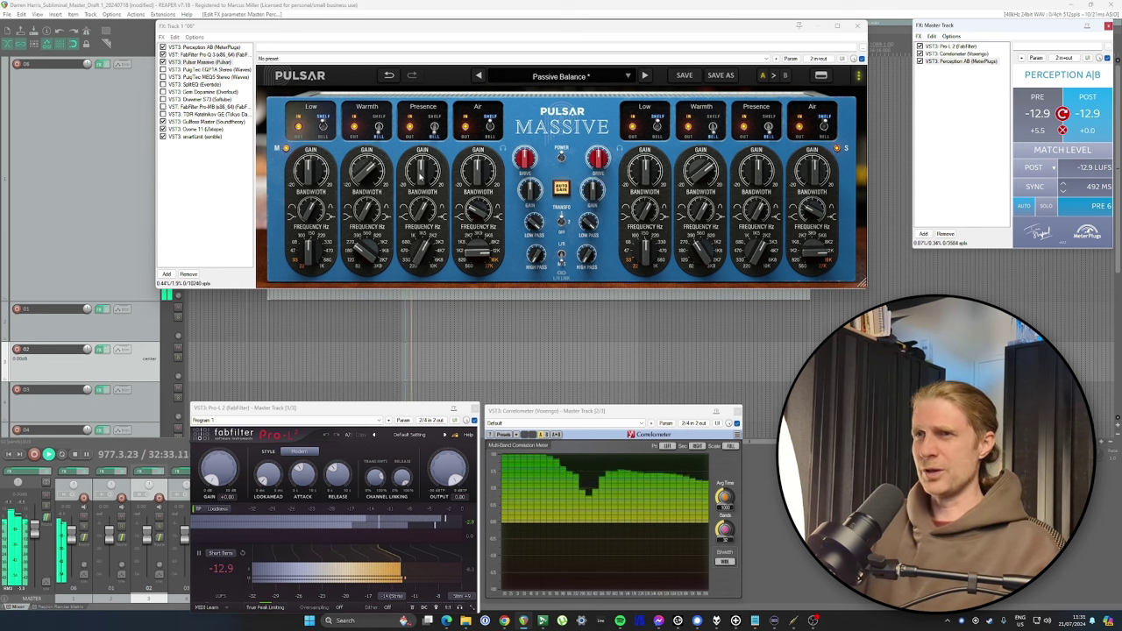
mouse_move(421, 176)
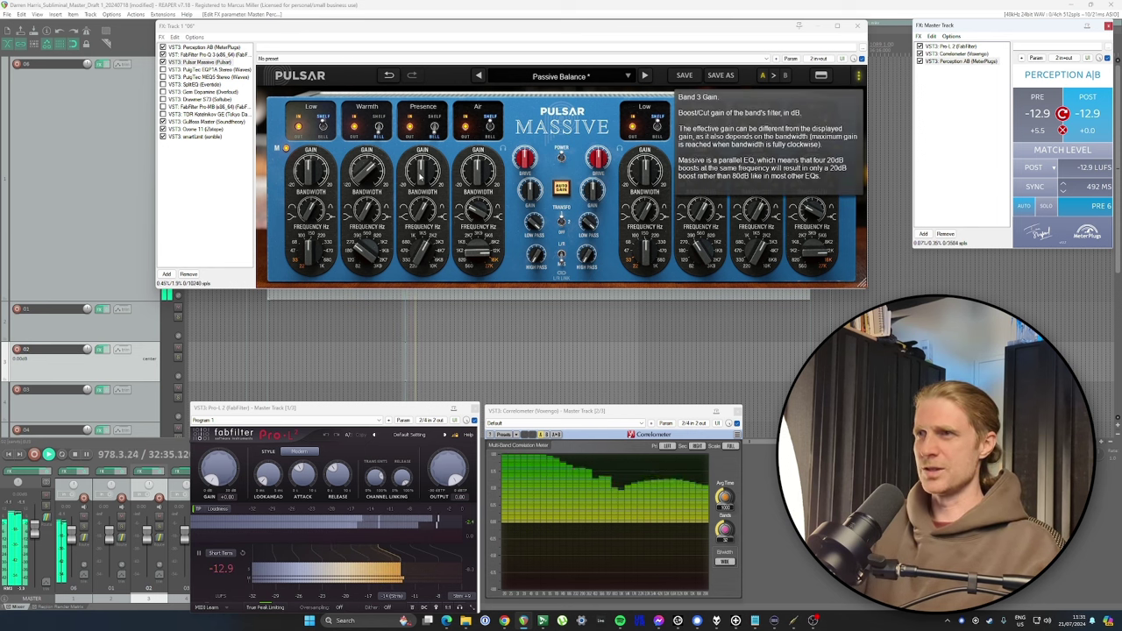
drag(422, 175, 422, 226)
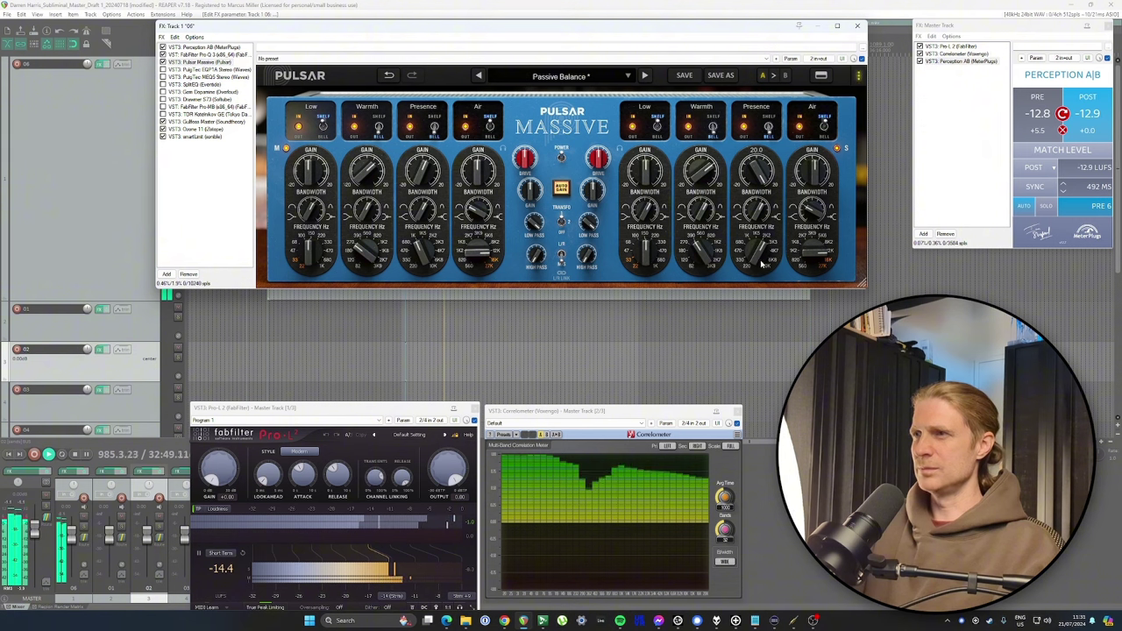
Step: Sweep Massive's side Presence band to about 905 Hz and set its gain to 4.40 dB
drag(756, 254, 753, 215)
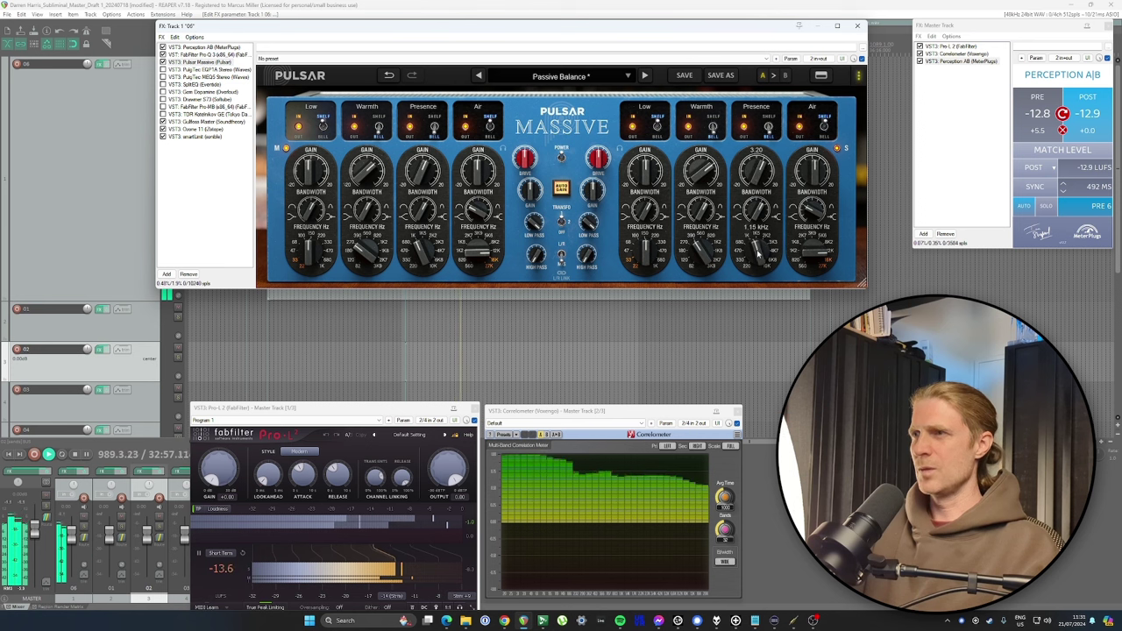
drag(759, 250, 760, 258)
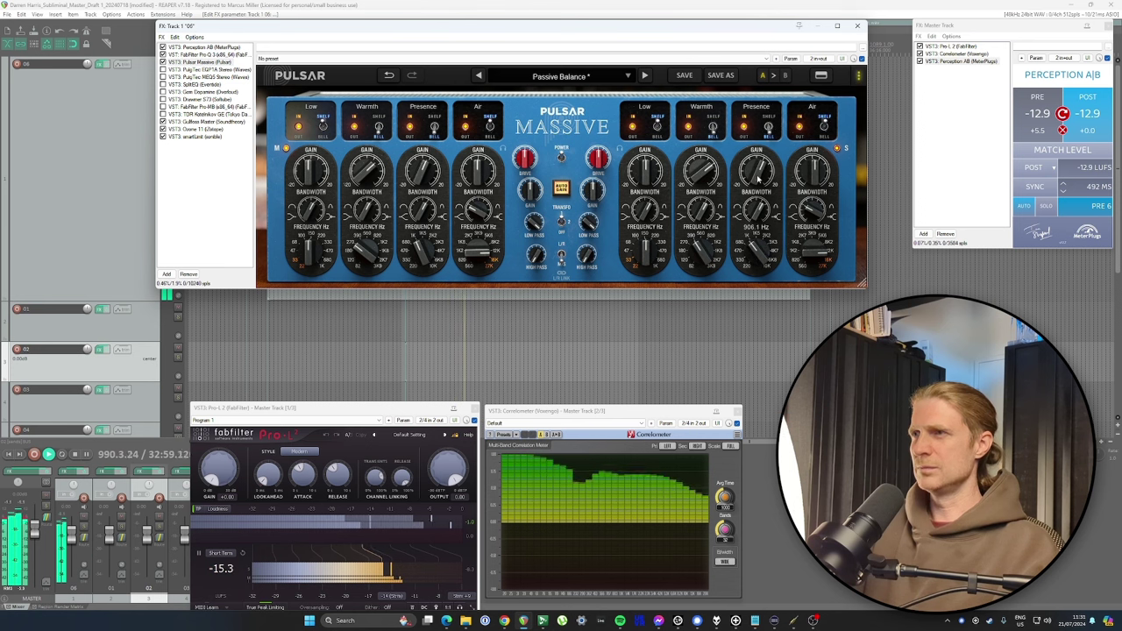
drag(758, 176, 759, 211)
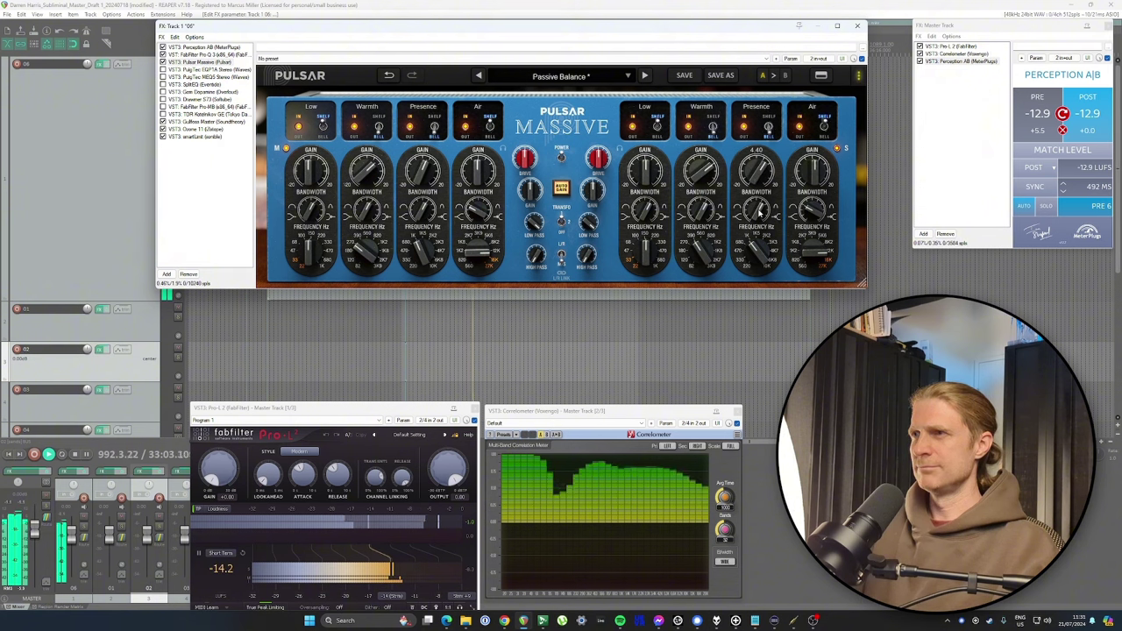
Step: Bypass and re-enable Pulsar Massive during playback to compare the sound with the new Presence settings
click(163, 63)
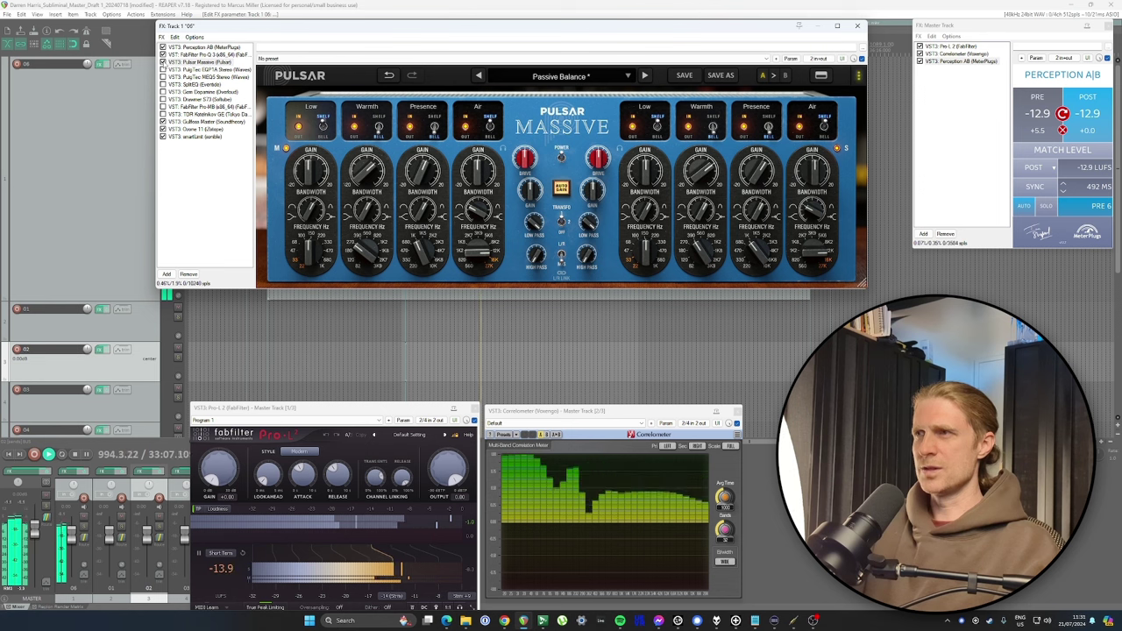
click(163, 63)
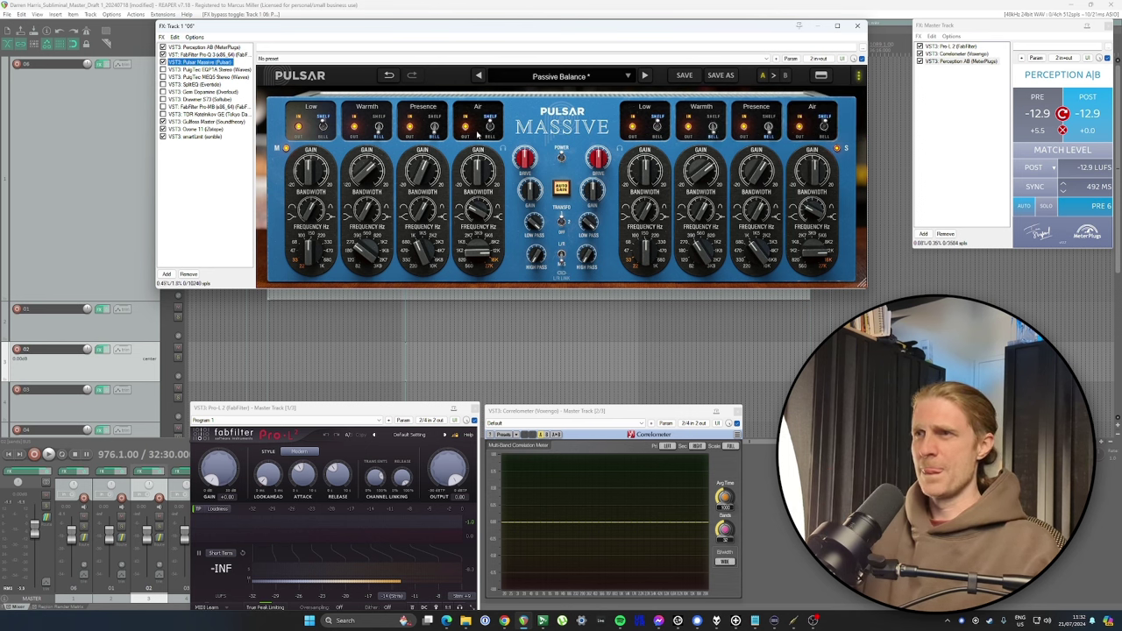
key(space)
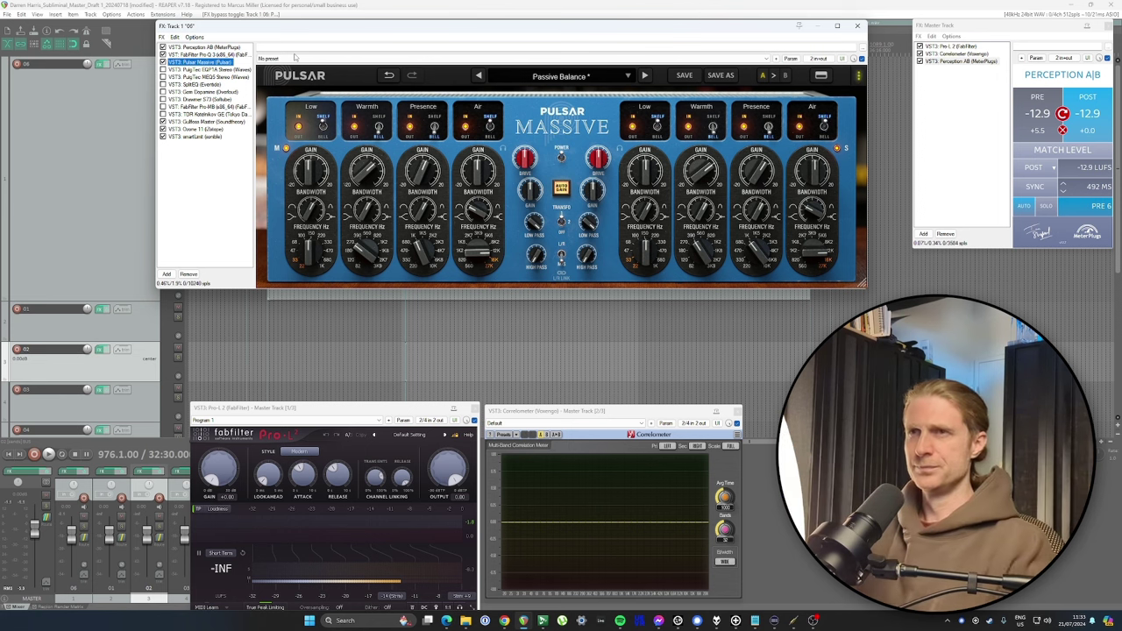
Step: Open Pro-MB in track 06's effects chain and set its display range to 3 dB
click(207, 106)
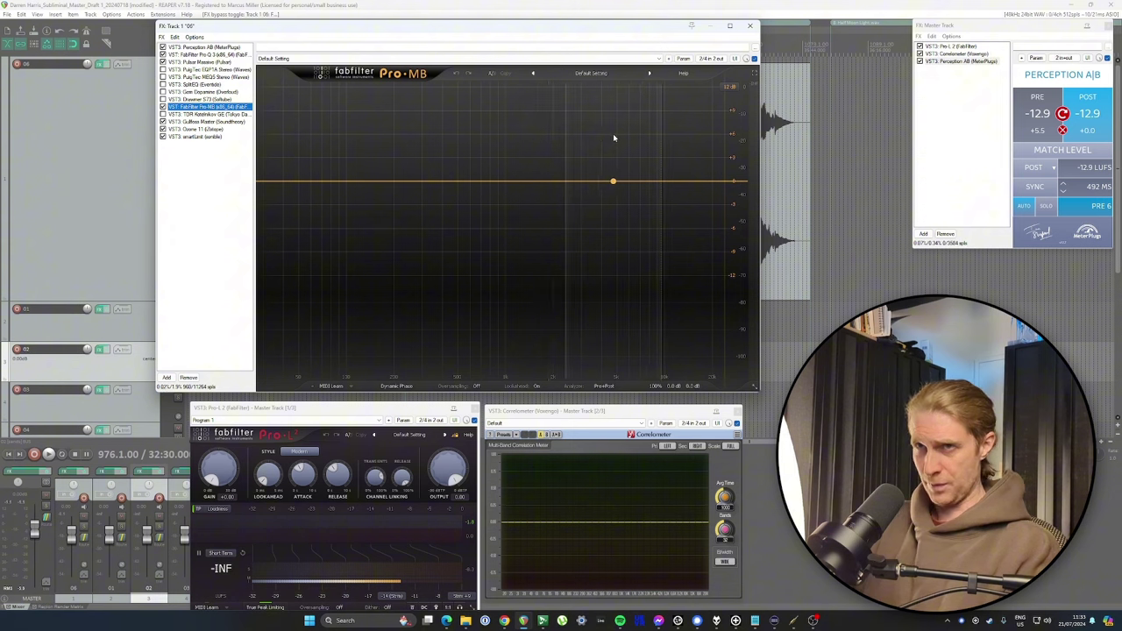
click(730, 86)
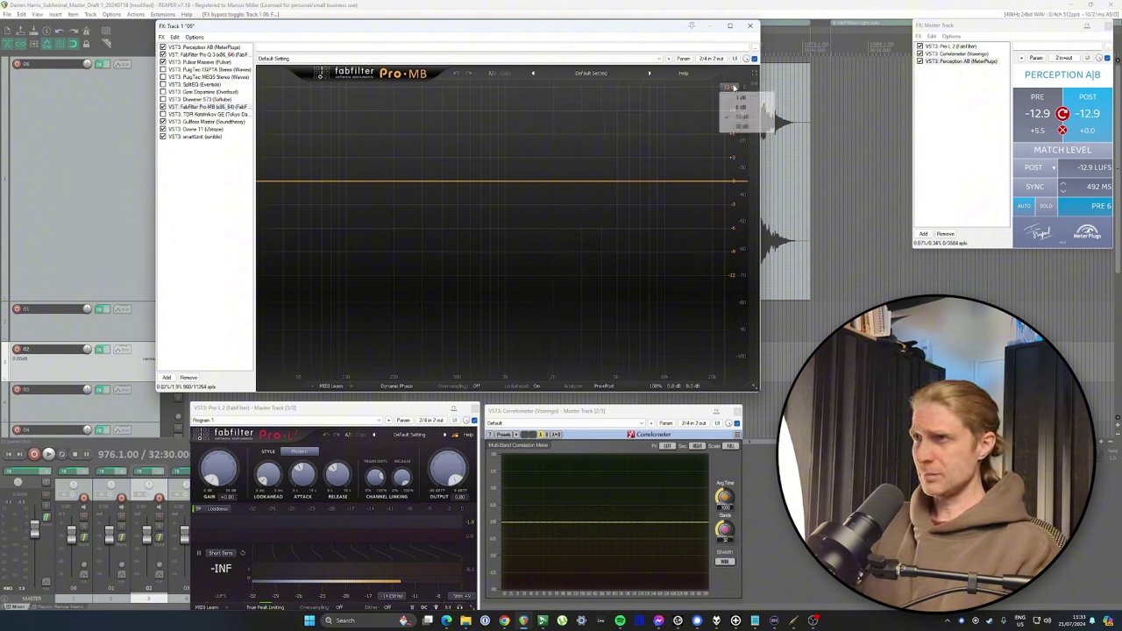
click(735, 97)
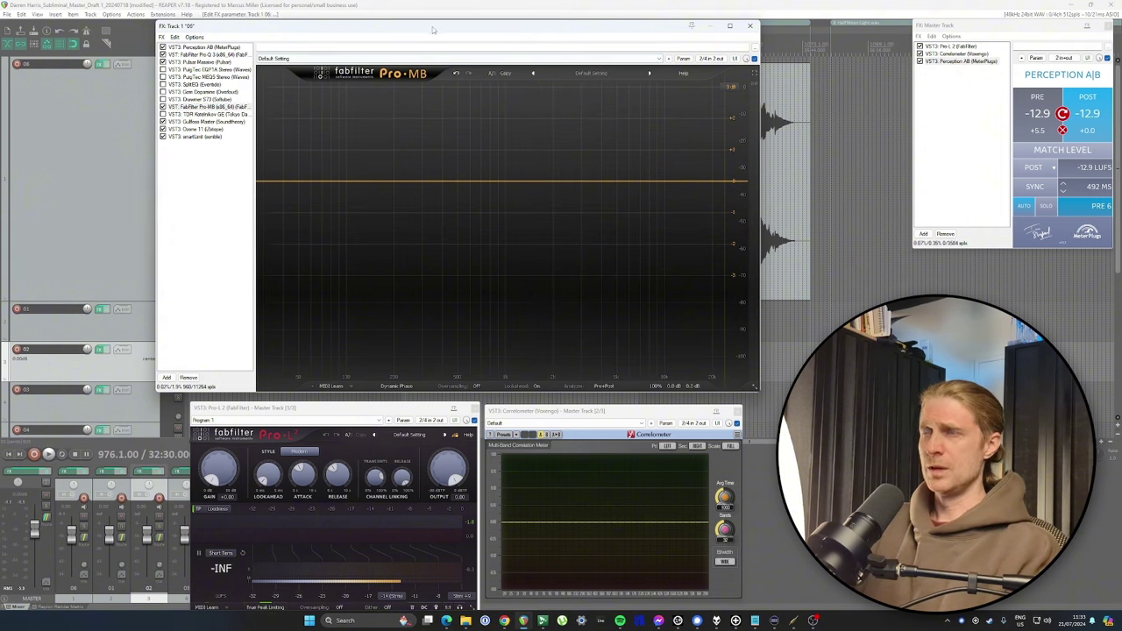
Step: Play the selection and add a Pro-MB band over the upper frequencies, extending its high crossover to the maximum and nudging the low crossover upward
key(space)
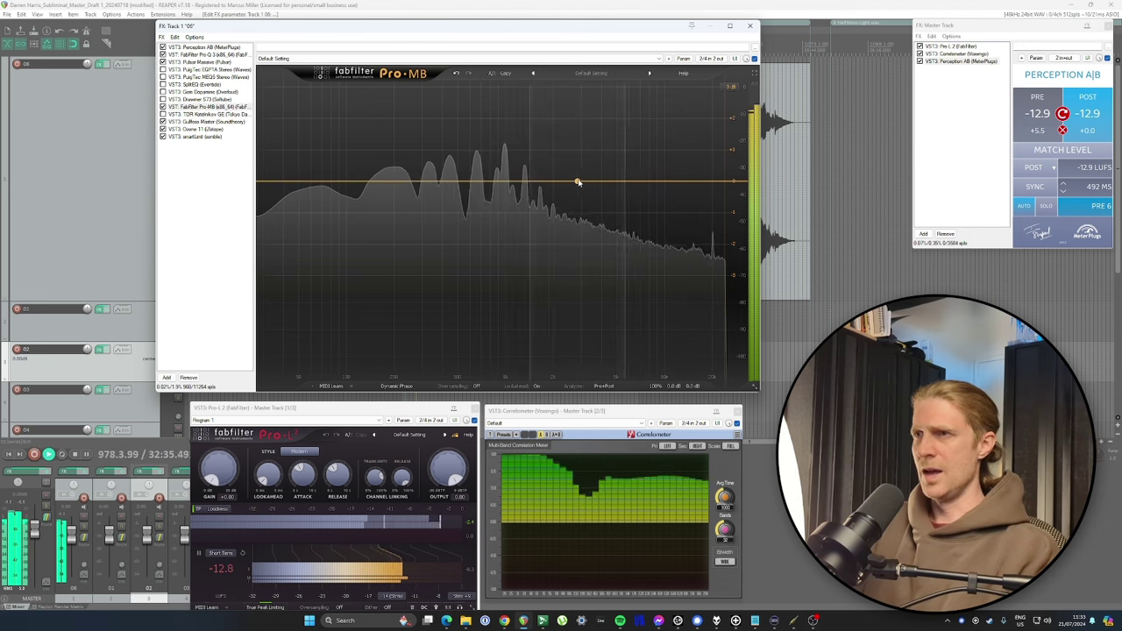
click(578, 182)
drag(676, 188, 781, 169)
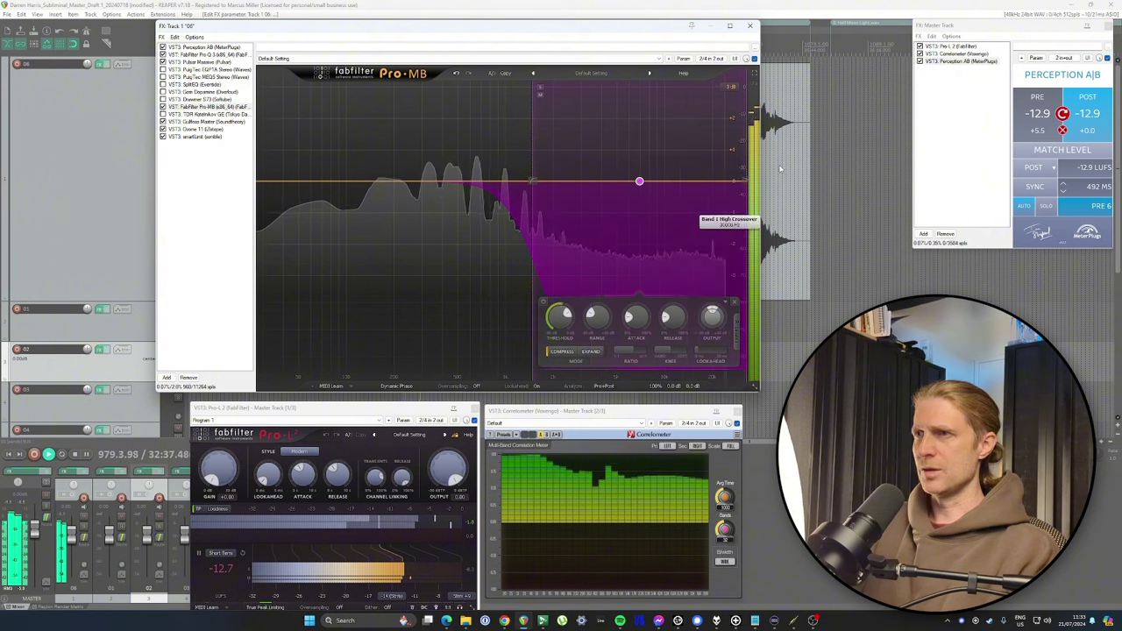
drag(532, 181, 542, 181)
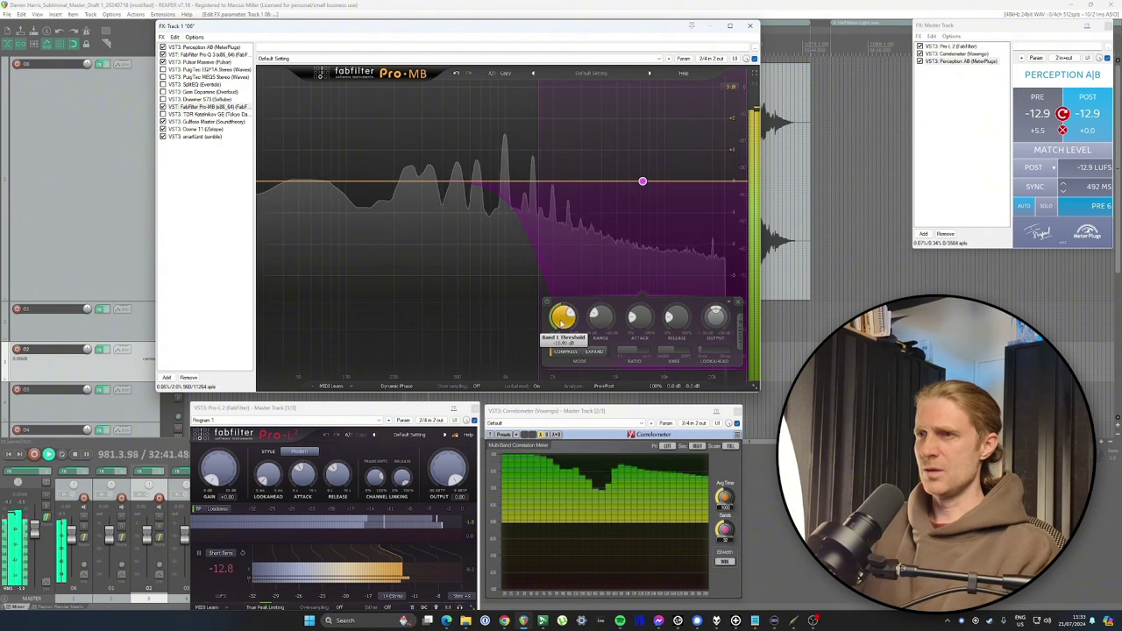
Step: Tune the high band's compression threshold and shift its low crossover down by ear during playback
drag(562, 321, 562, 338)
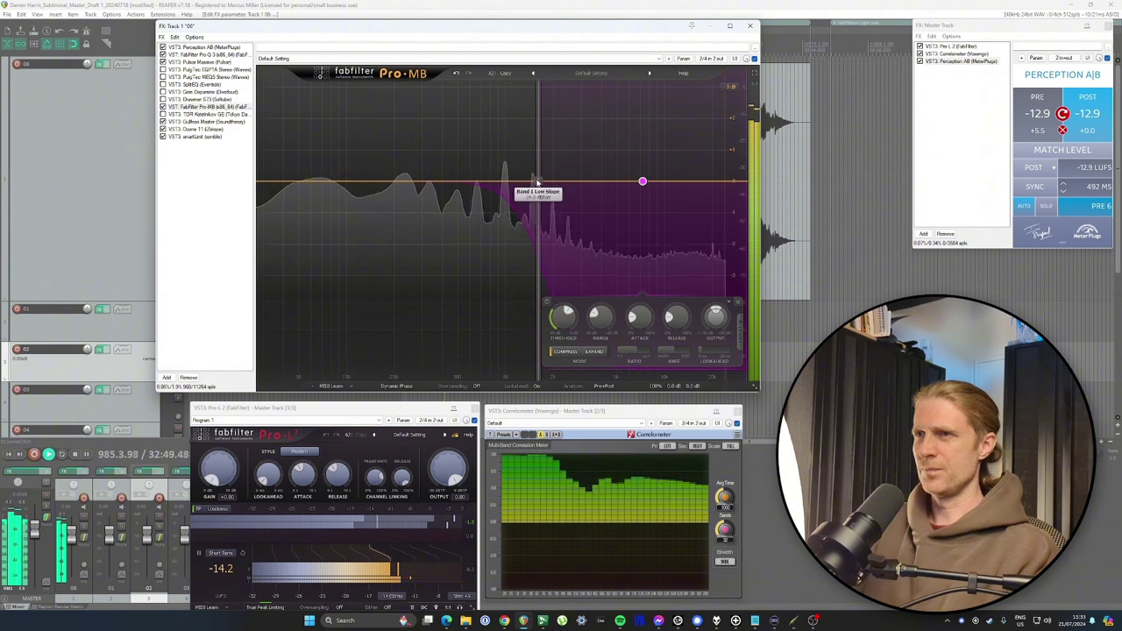
drag(538, 182, 522, 215)
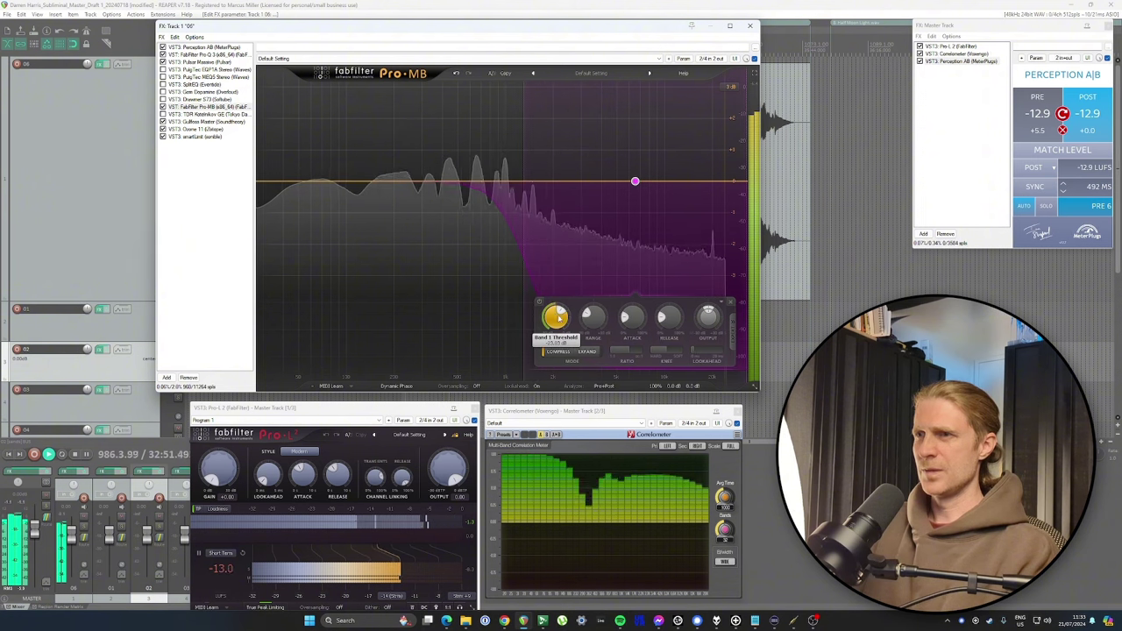
drag(559, 318, 556, 329)
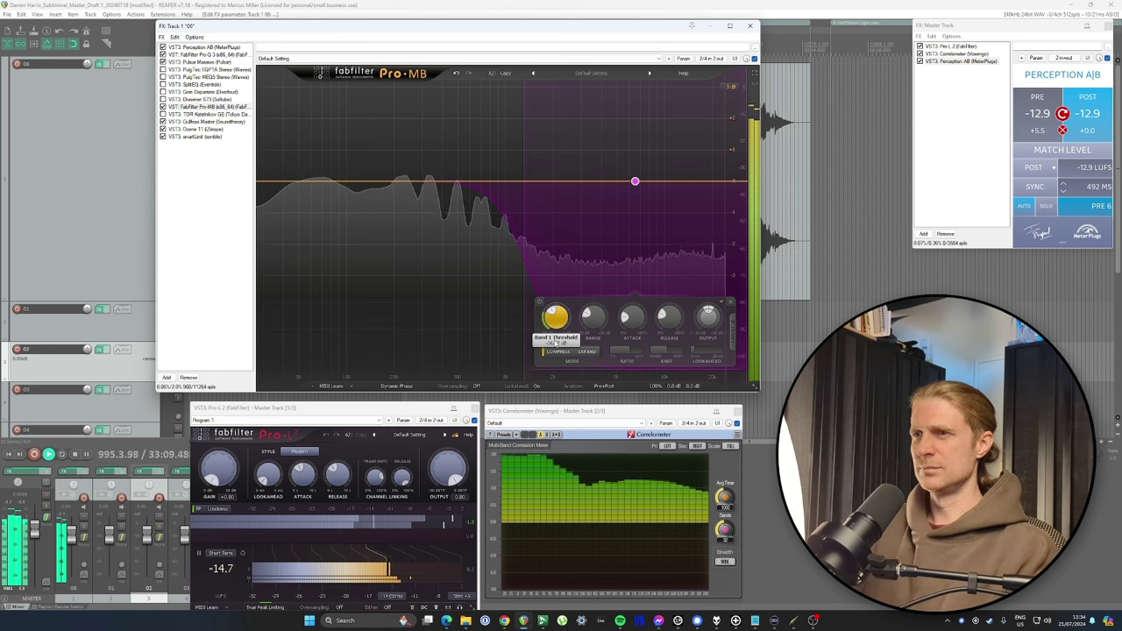
drag(555, 315, 555, 320)
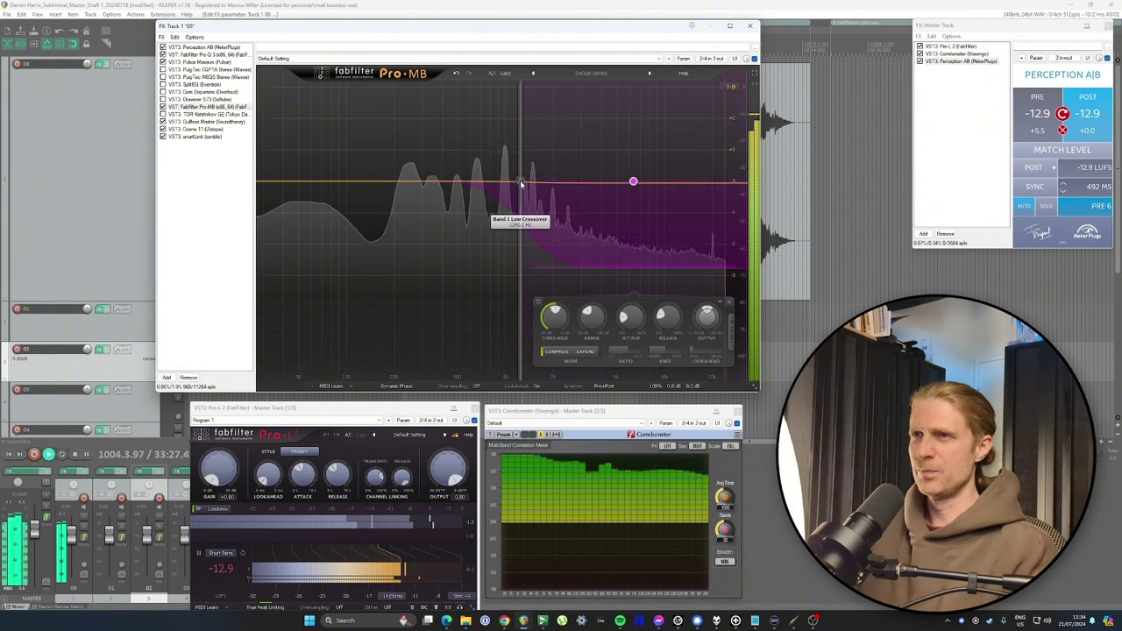
key(space)
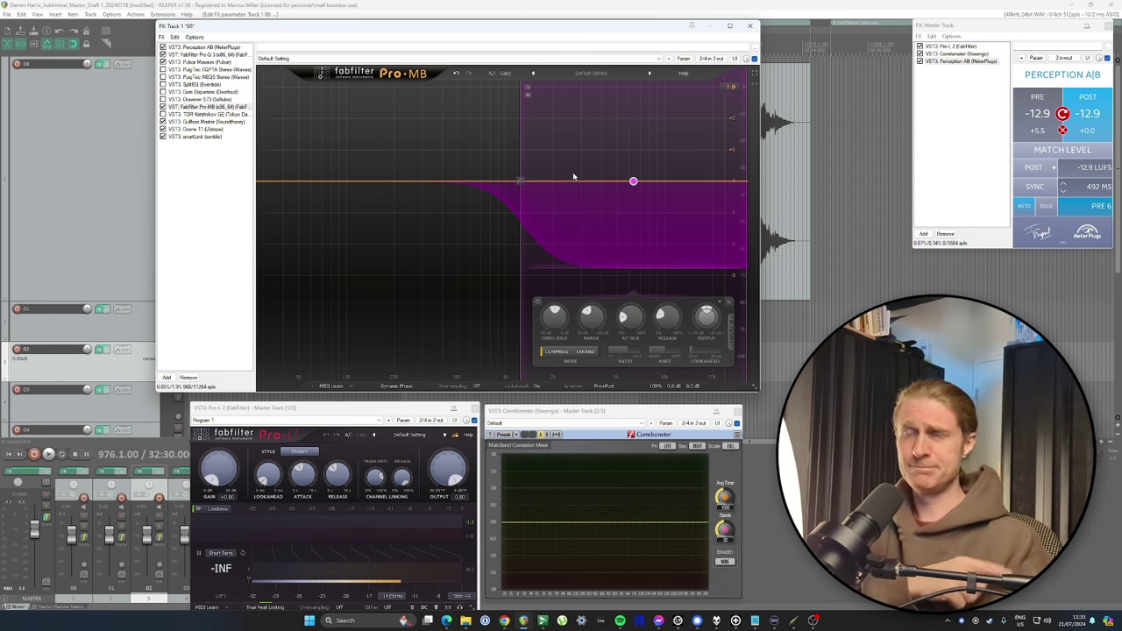
Step: Add a midrange band joined to the high band's low crossover, set its threshold to 0 dB, and raise its low crossover
key(space)
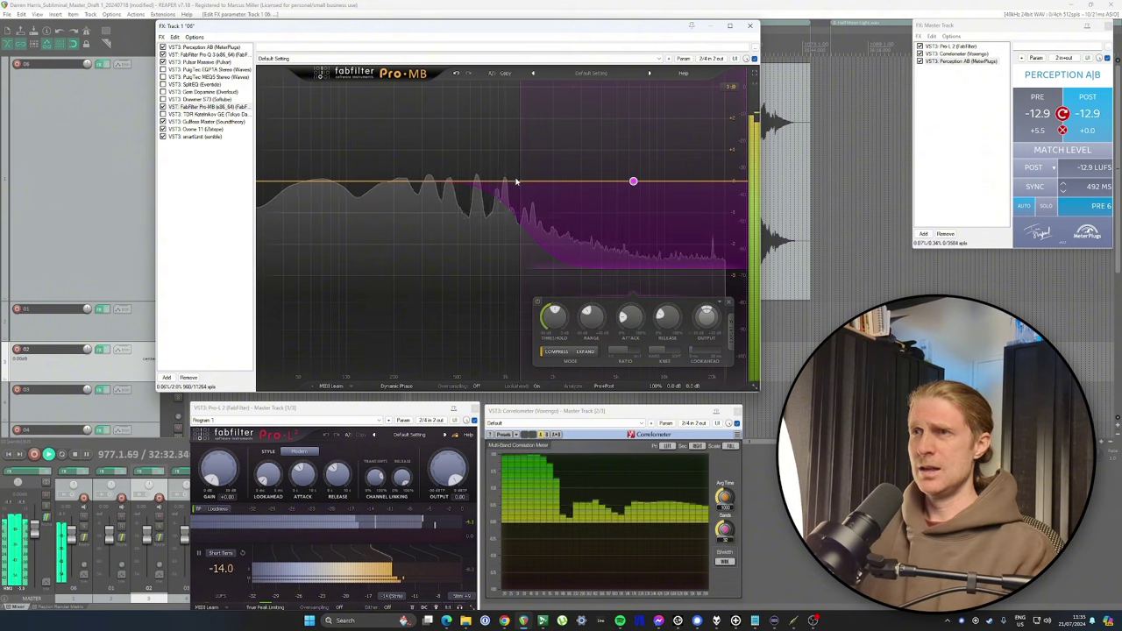
mouse_move(521, 182)
mouse_down()
mouse_move(535, 184)
mouse_move(526, 184)
mouse_up()
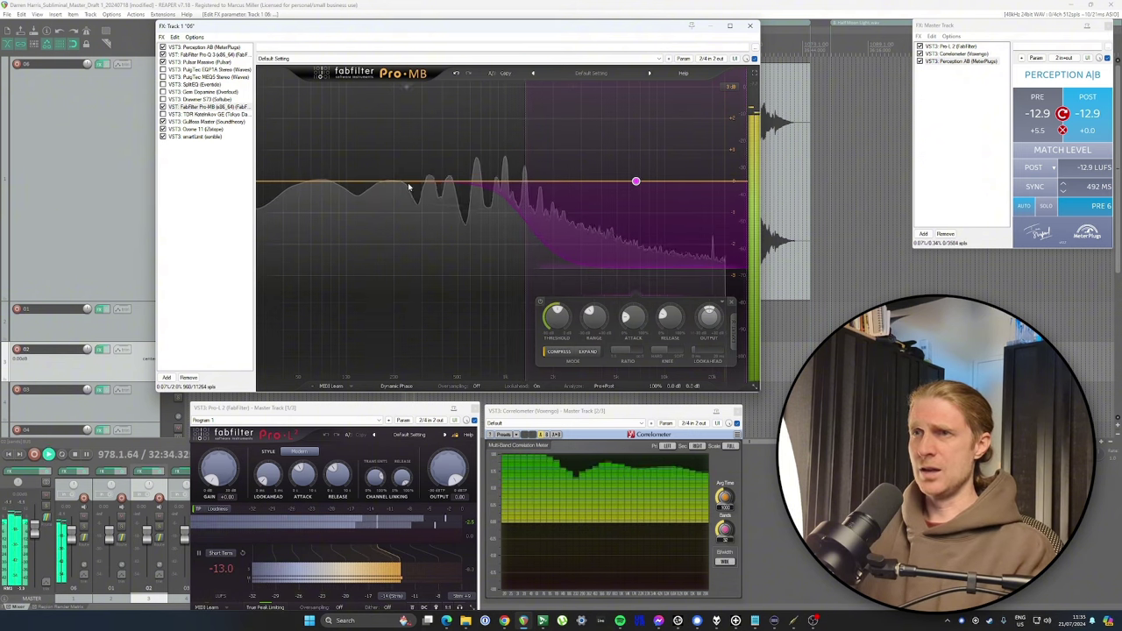
click(411, 181)
drag(410, 181, 520, 184)
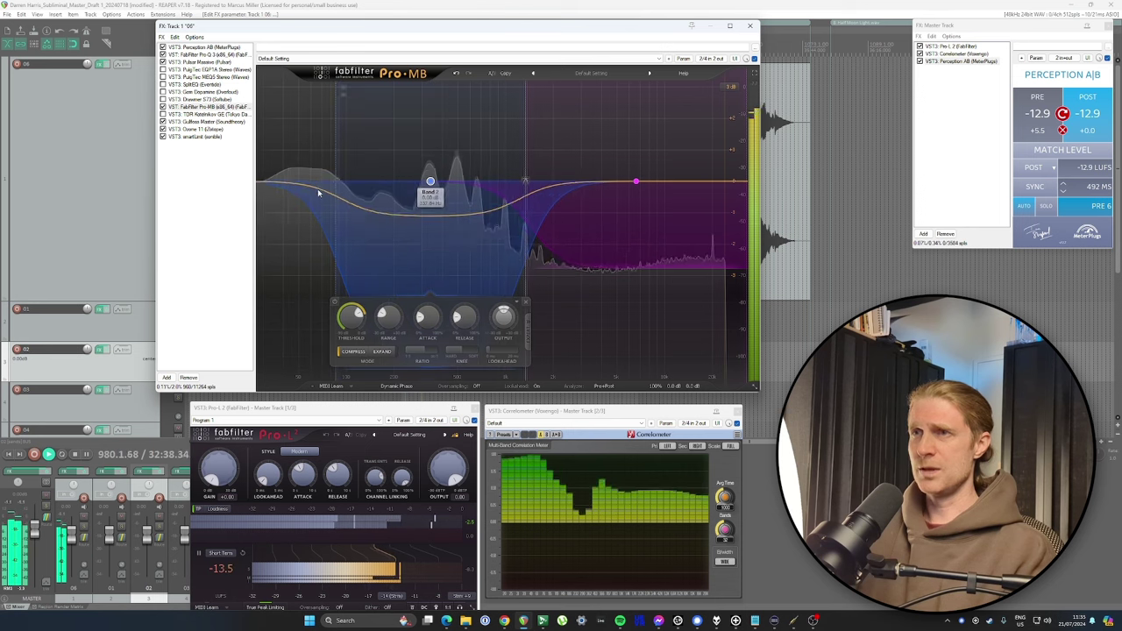
drag(351, 317, 345, 257)
drag(334, 185, 376, 183)
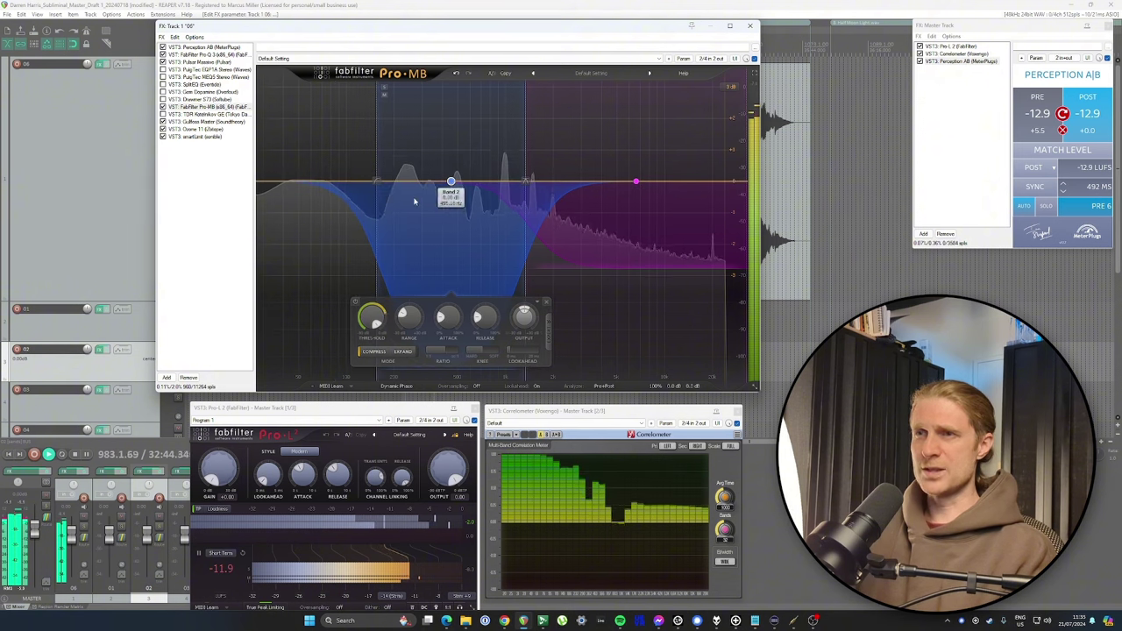
Step: Switch the midrange band to Expand, give it a positive range of about 1.3 dB, and lower its threshold by ear
click(404, 352)
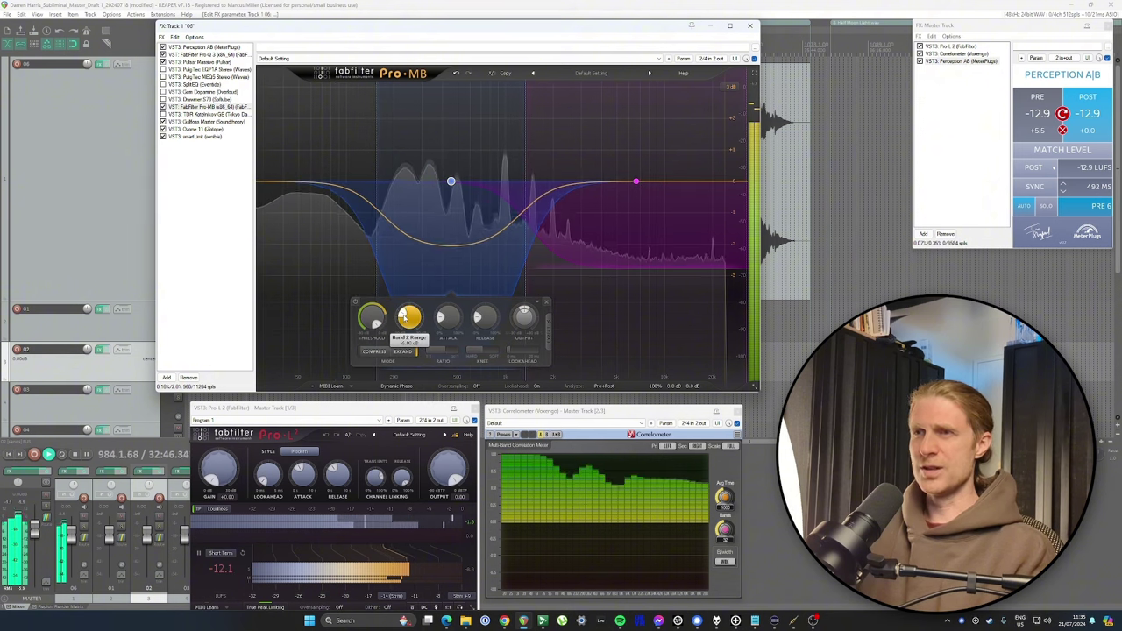
drag(371, 320, 371, 355)
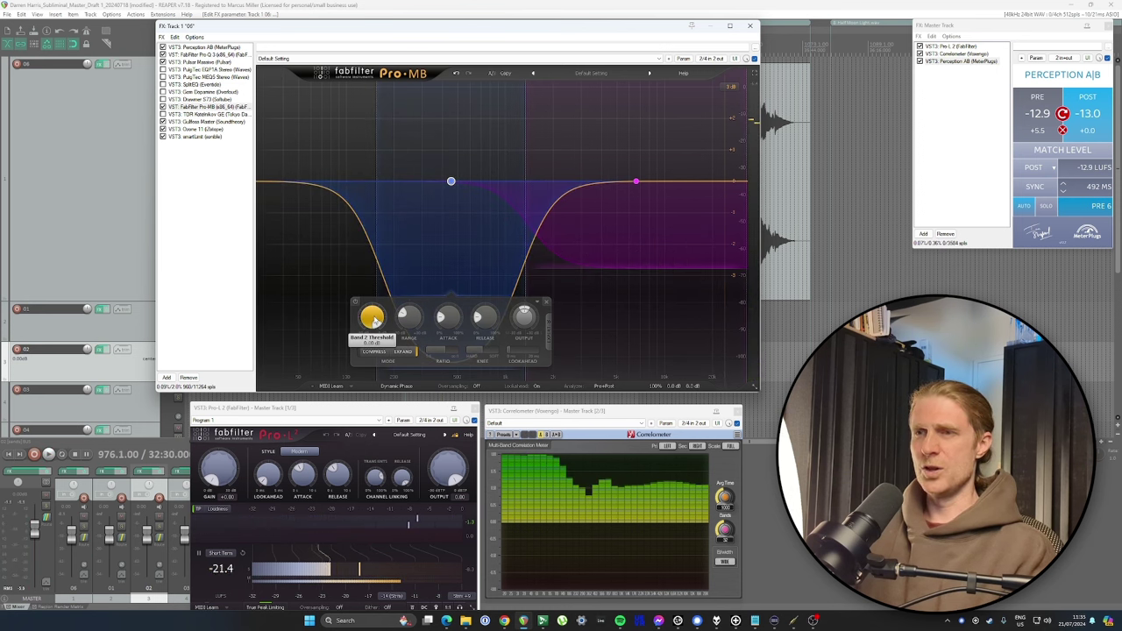
mouse_move(374, 321)
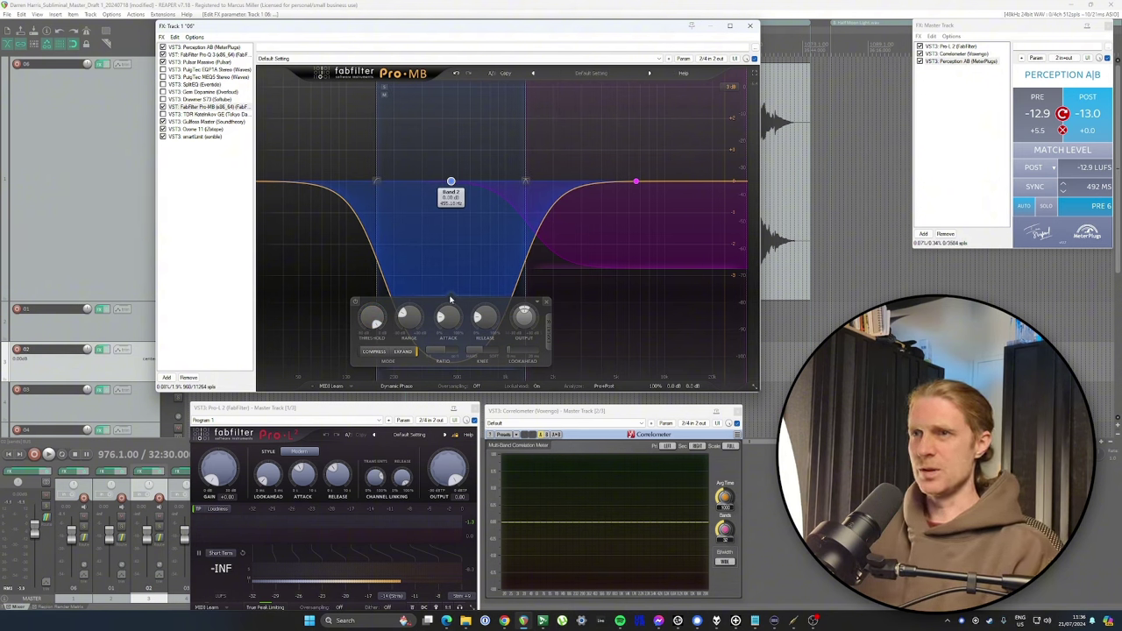
key(space)
drag(408, 321, 412, 285)
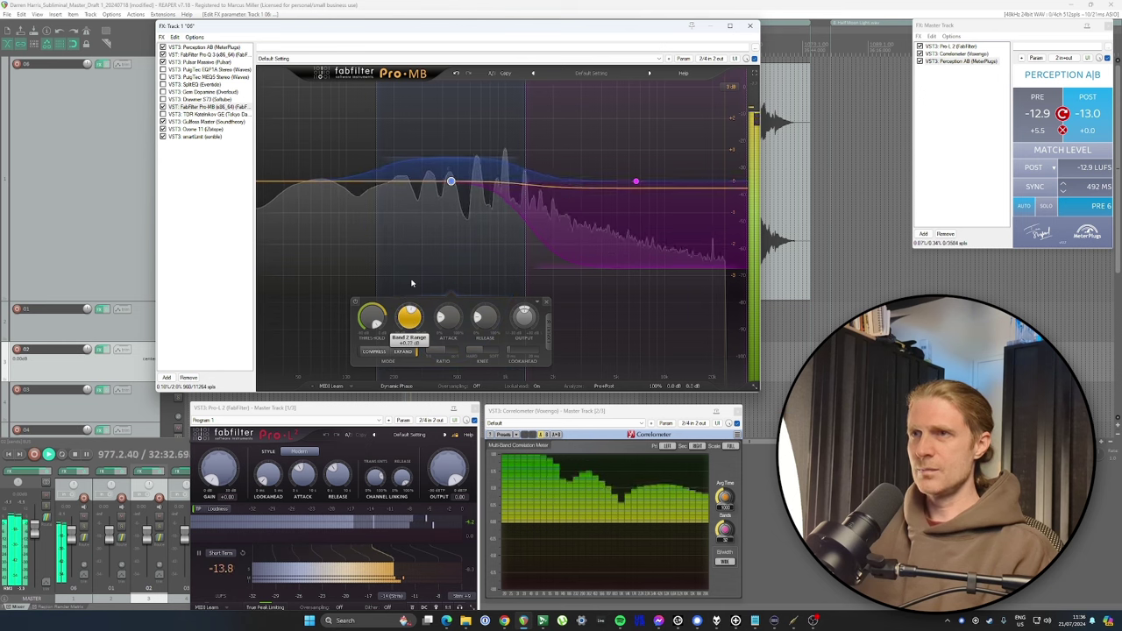
drag(372, 317, 372, 289)
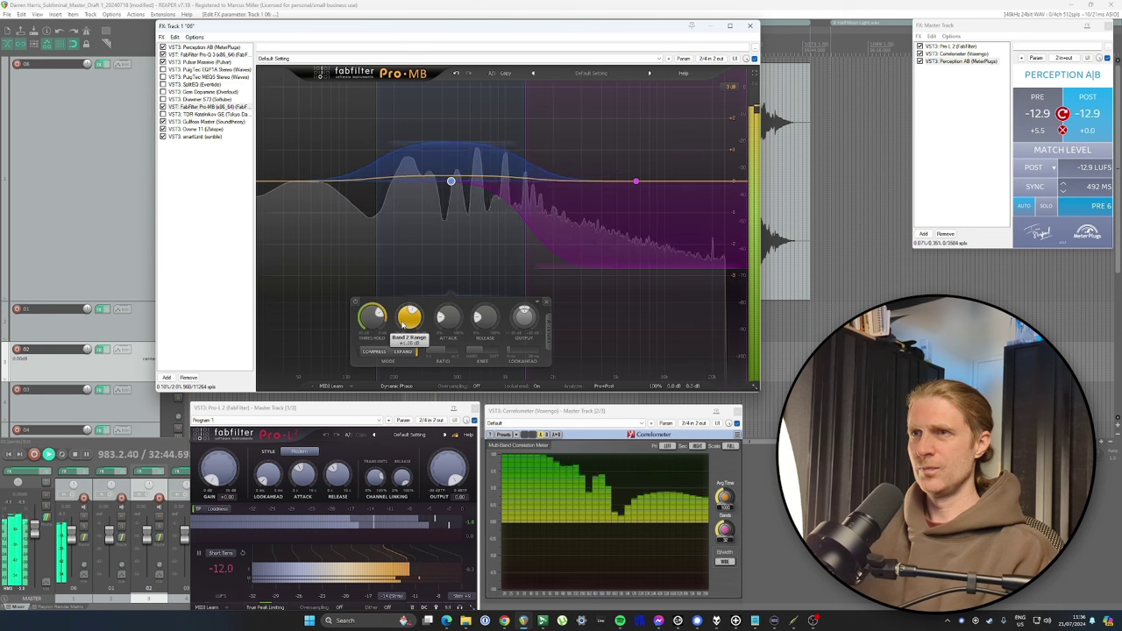
scroll(404, 325, up, 1)
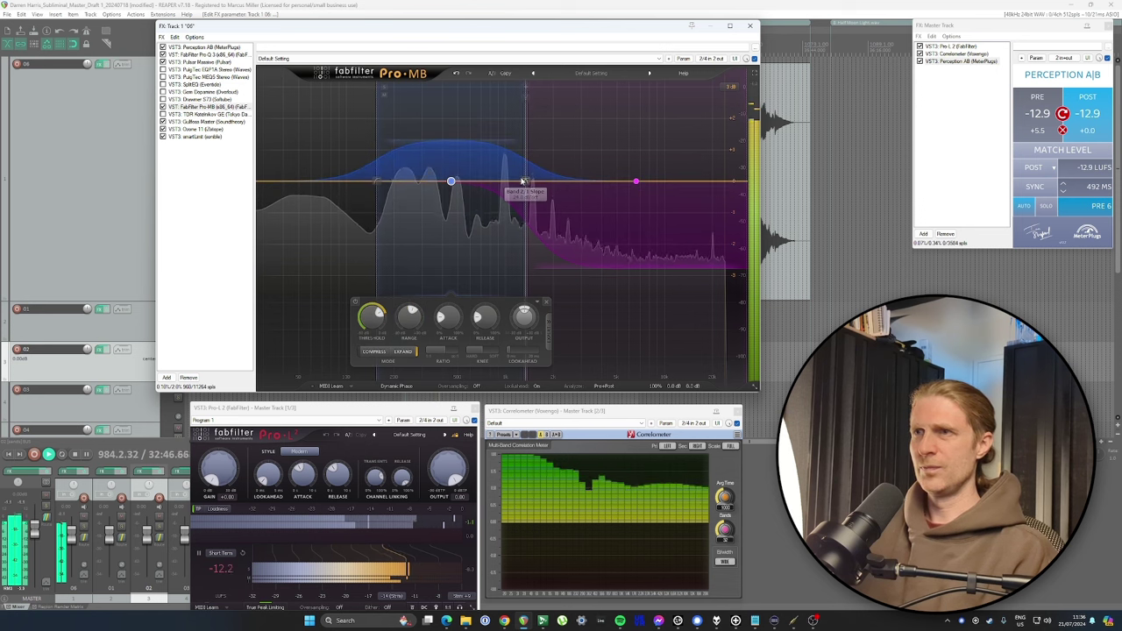
Step: Raise both crossovers of the midrange band and increase its range to about 2.5 dB
drag(524, 184, 537, 182)
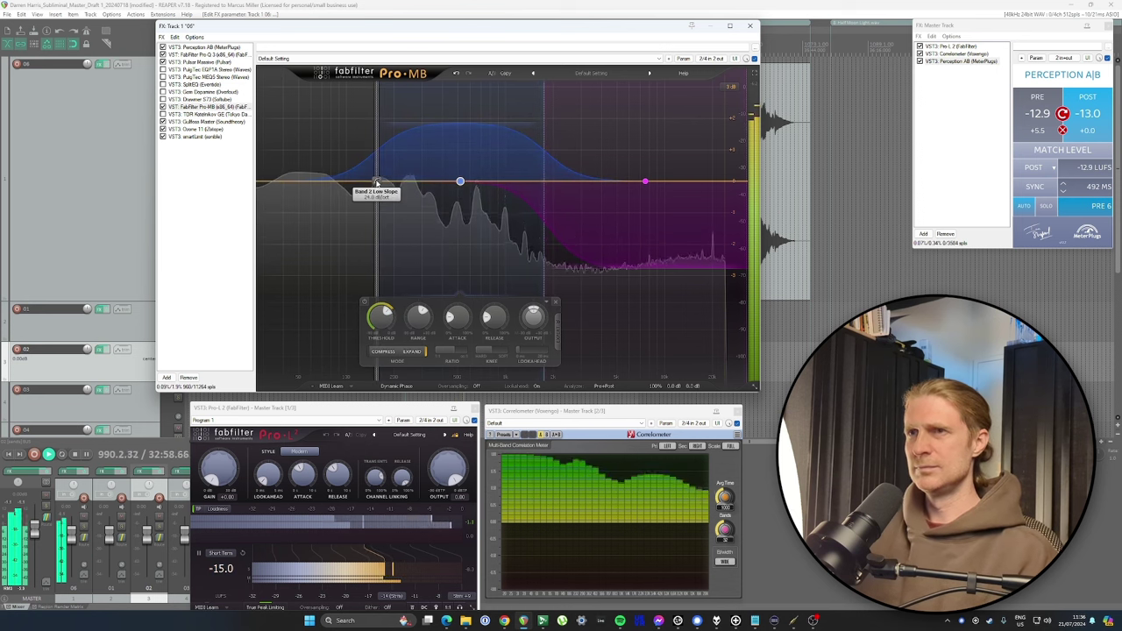
drag(377, 182, 382, 182)
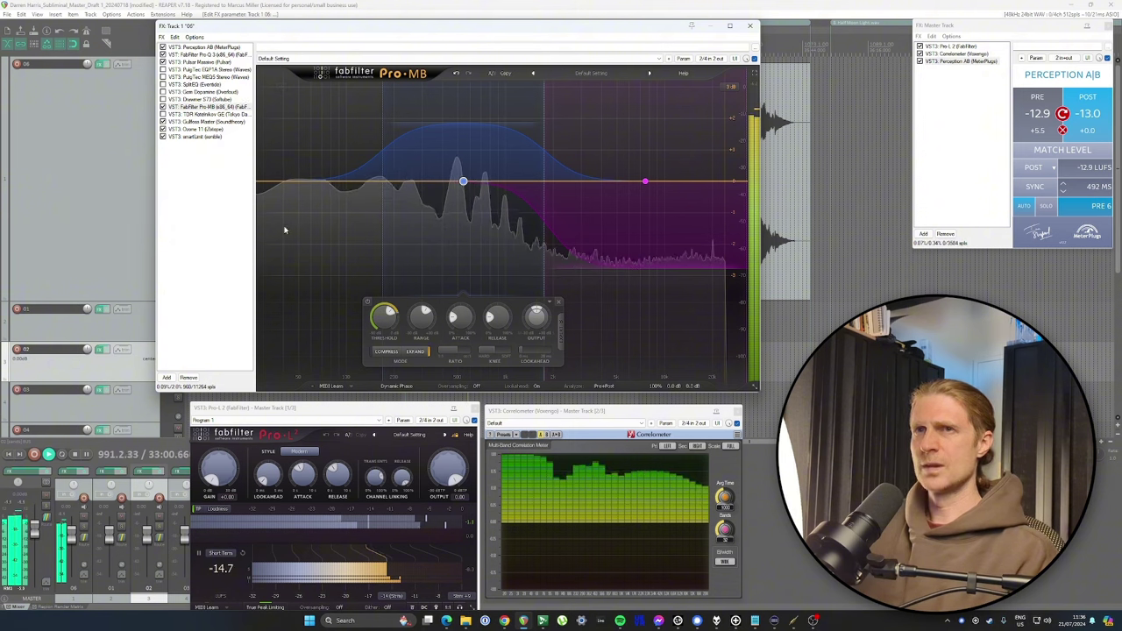
scroll(424, 321, up, 2)
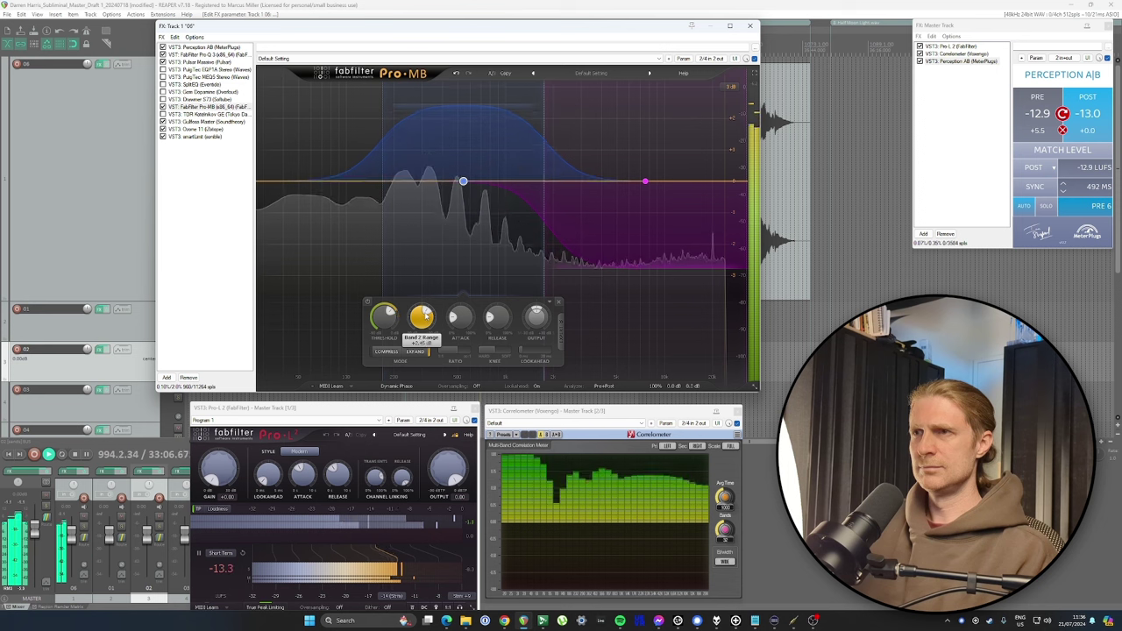
scroll(425, 317, up, 1)
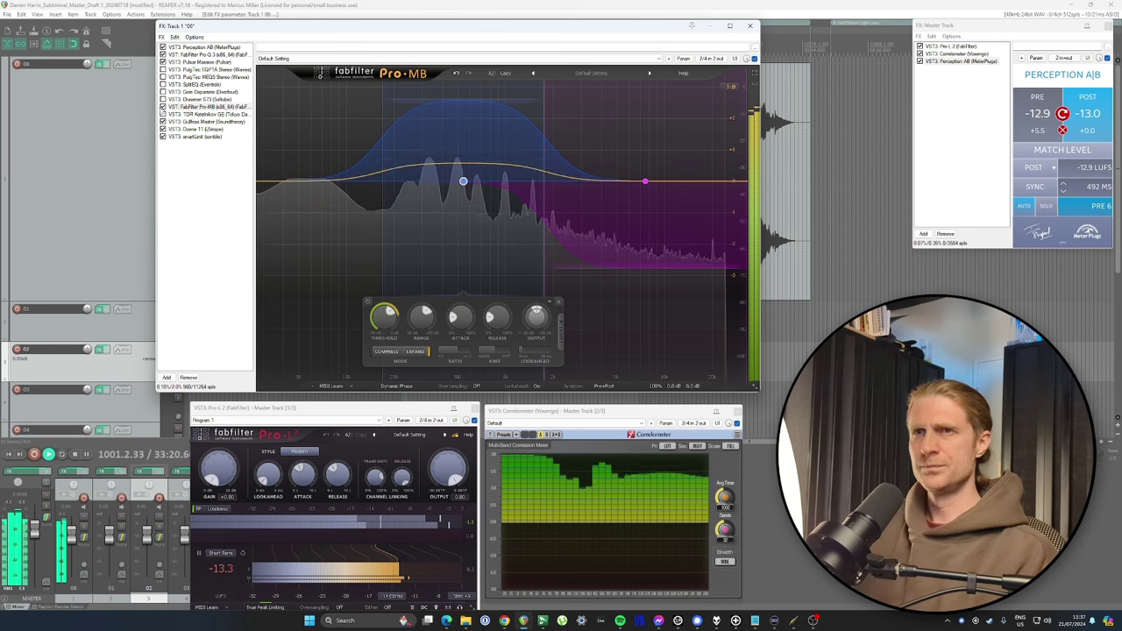
Step: Bypass and re-enable Pro-MB repeatedly during playback to compare the sound with both bands active
click(162, 107)
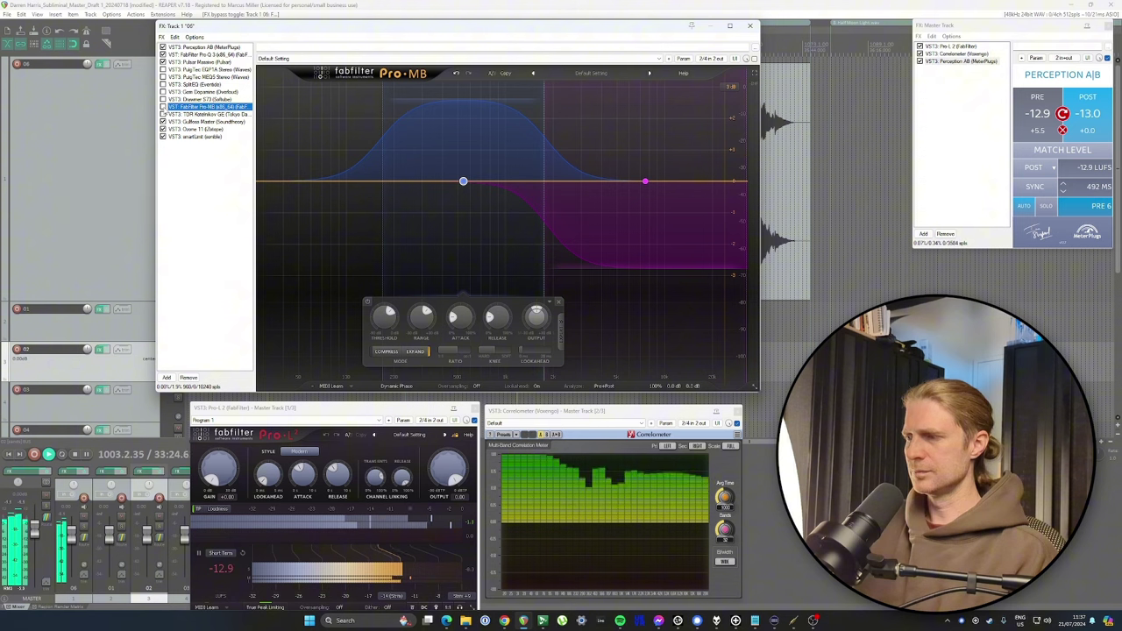
click(162, 107)
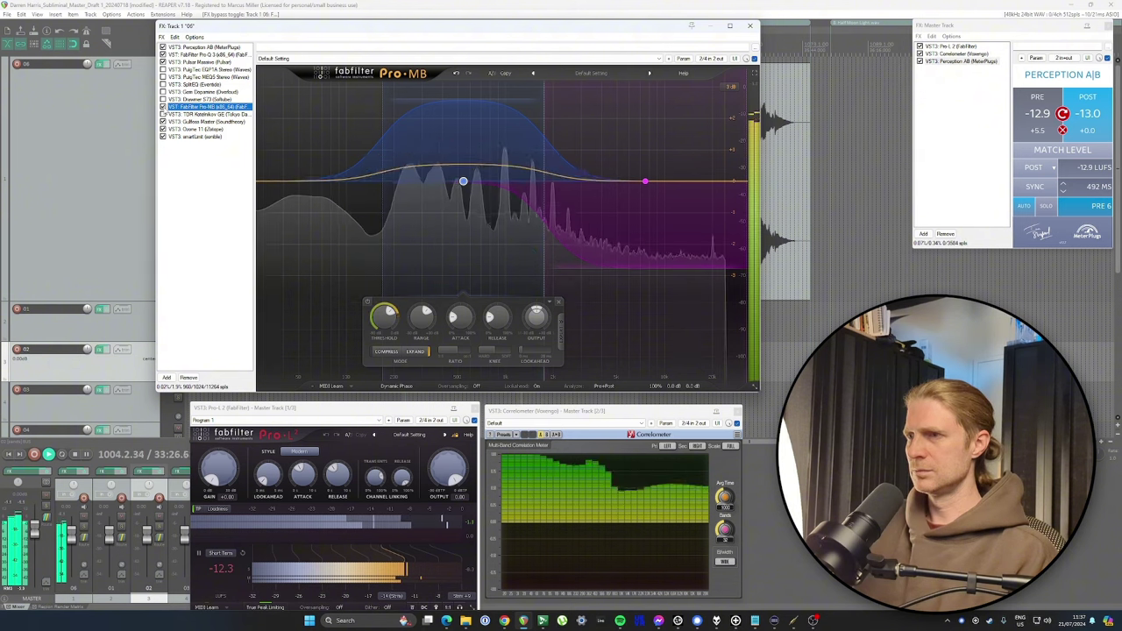
click(163, 107)
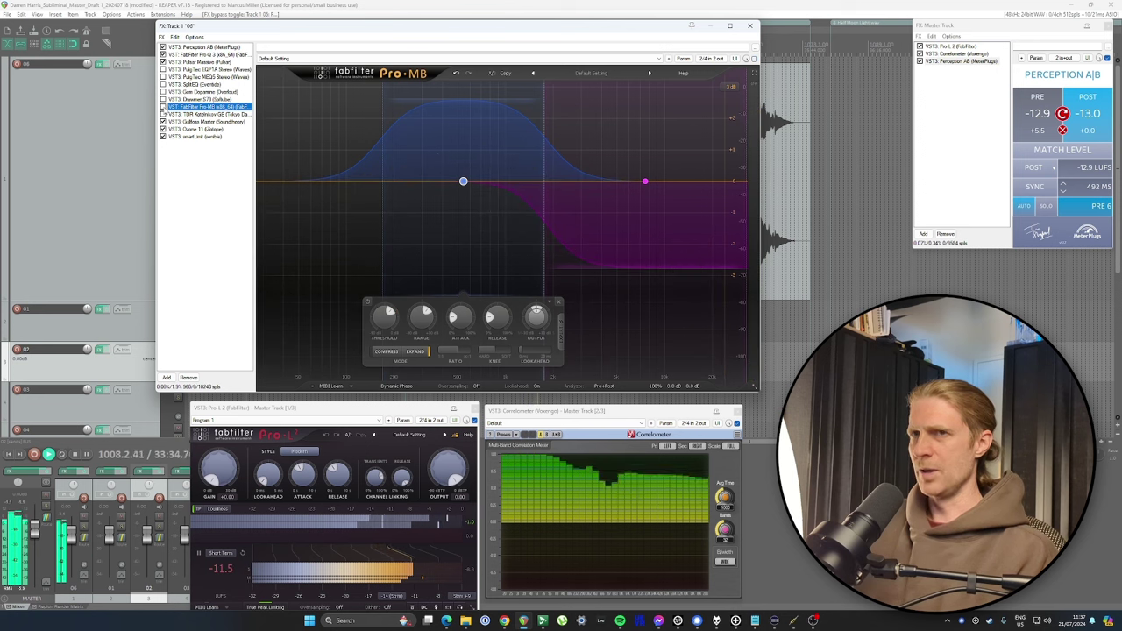
click(162, 107)
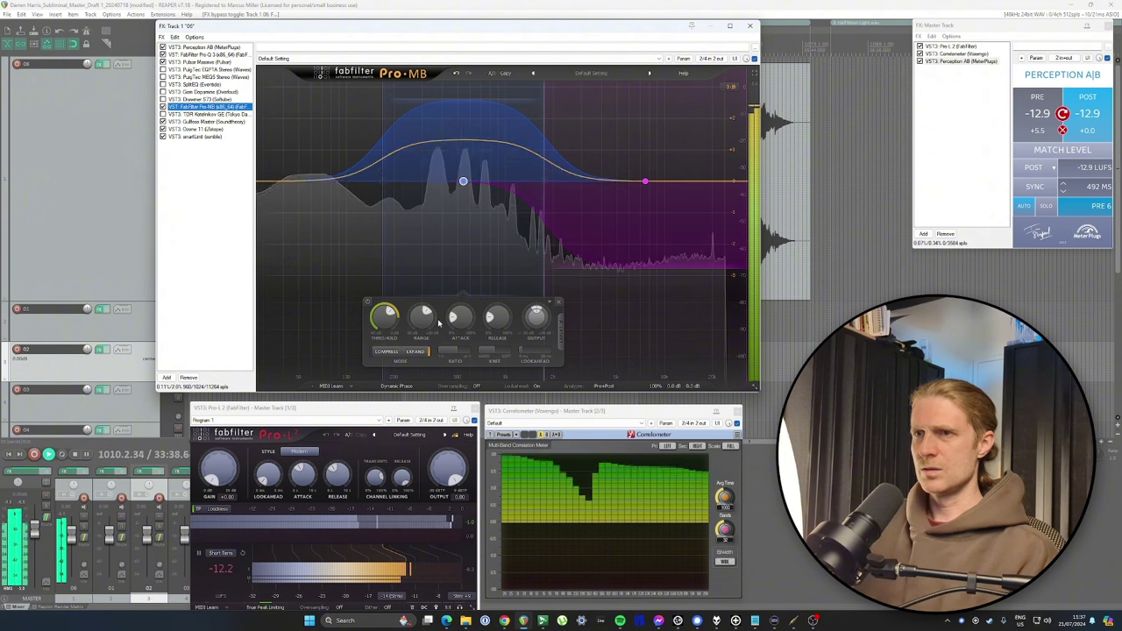
Step: Reduce the midrange band's range to about 1.9 dB and move its low crossover and the crossover shared with the high band downward
drag(412, 320, 421, 326)
drag(381, 182, 359, 183)
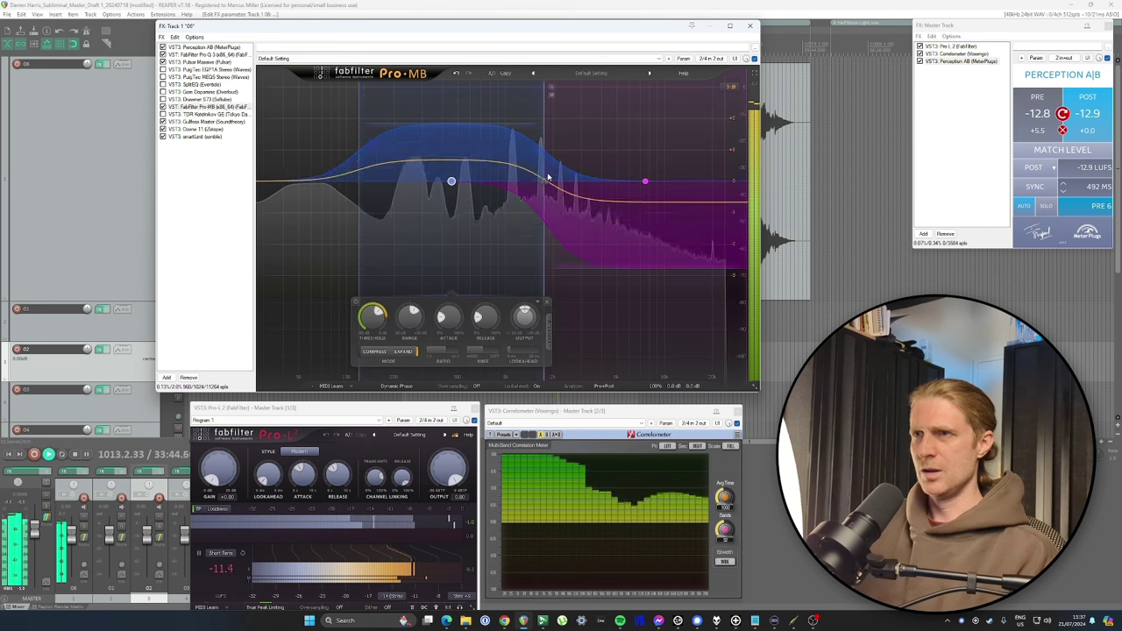
drag(544, 182, 523, 186)
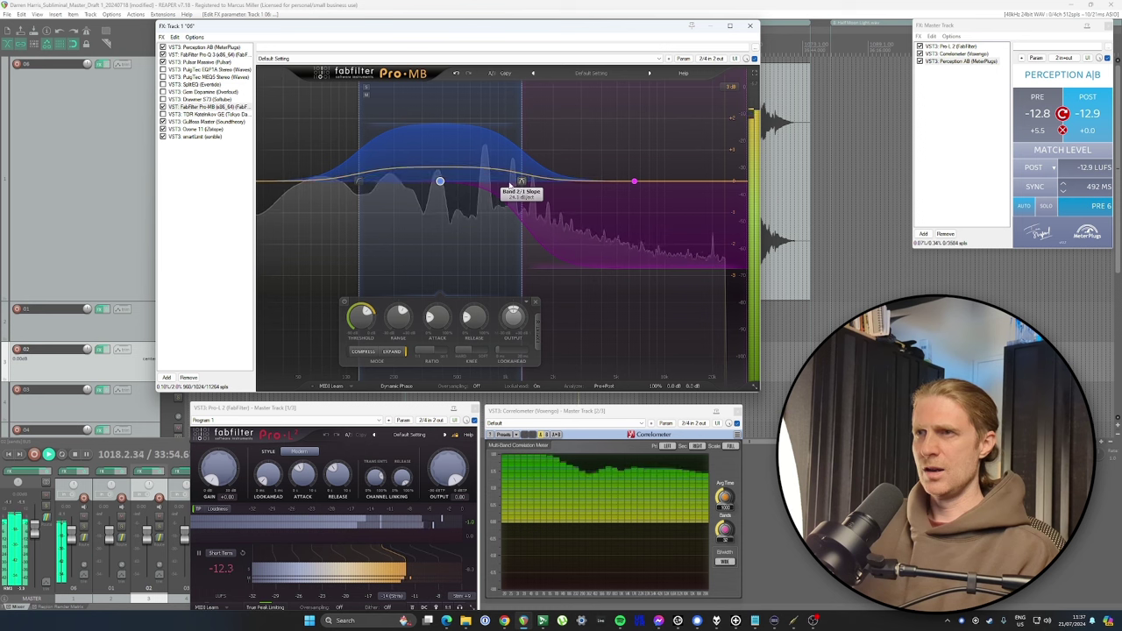
drag(512, 185, 494, 213)
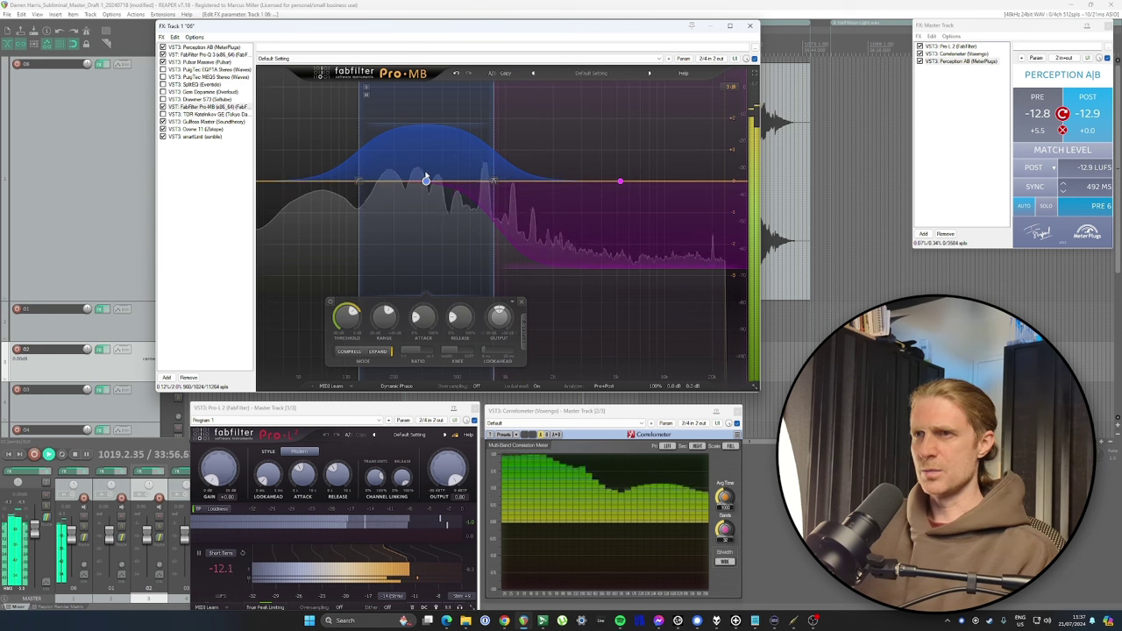
mouse_move(426, 181)
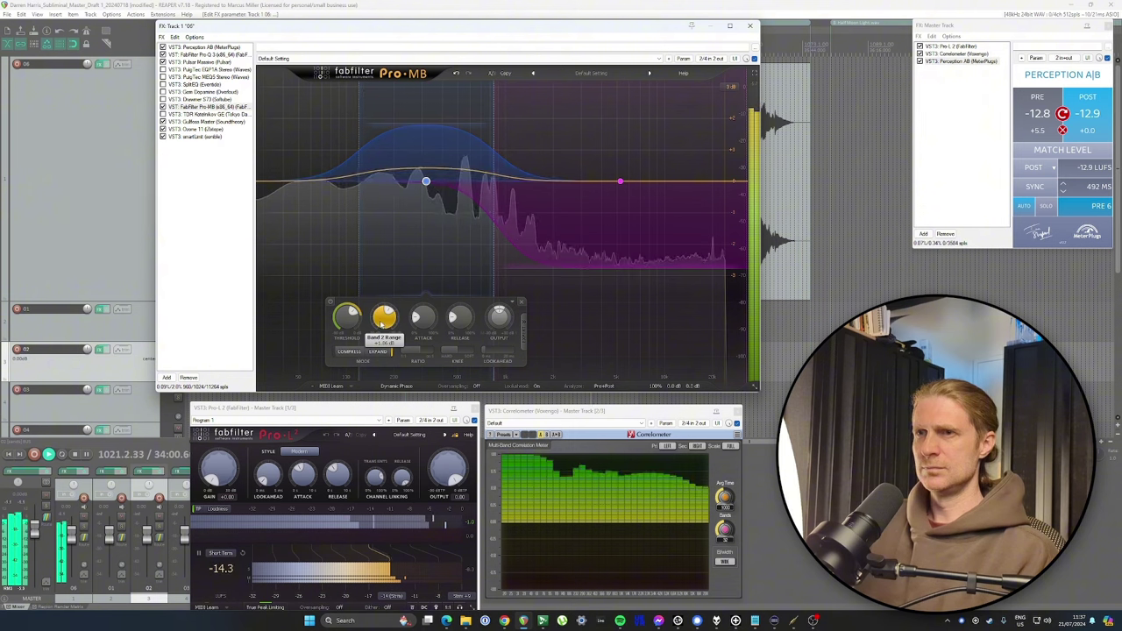
mouse_move(381, 320)
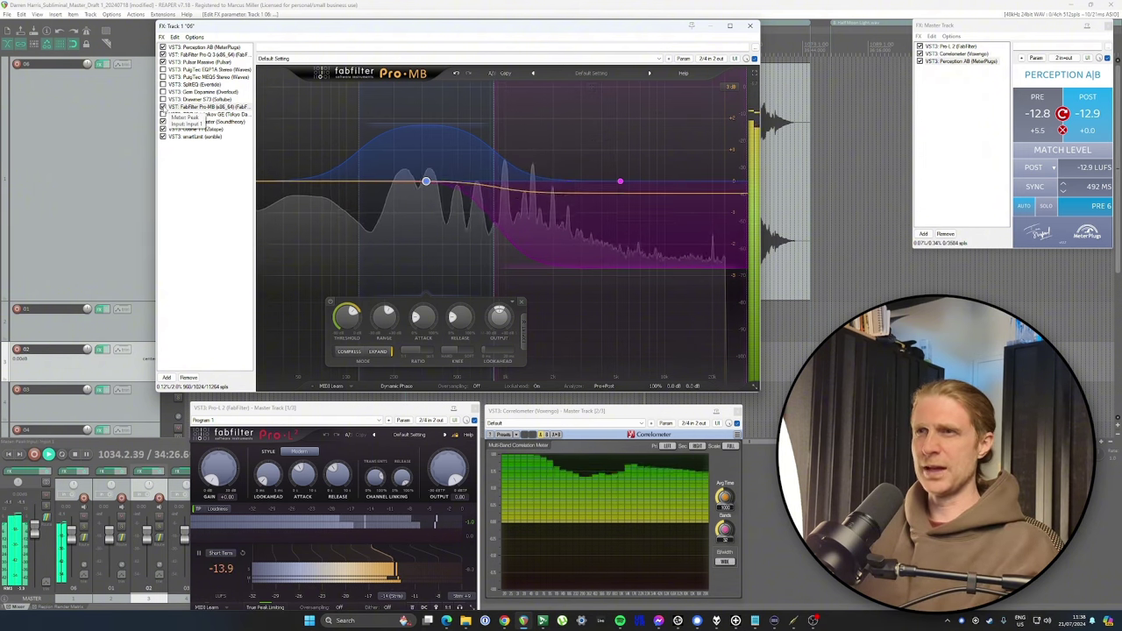
Step: Compare the sound with Pro-MB bypassed and active, and raise the midrange band's range to about 2.5 dB
click(162, 106)
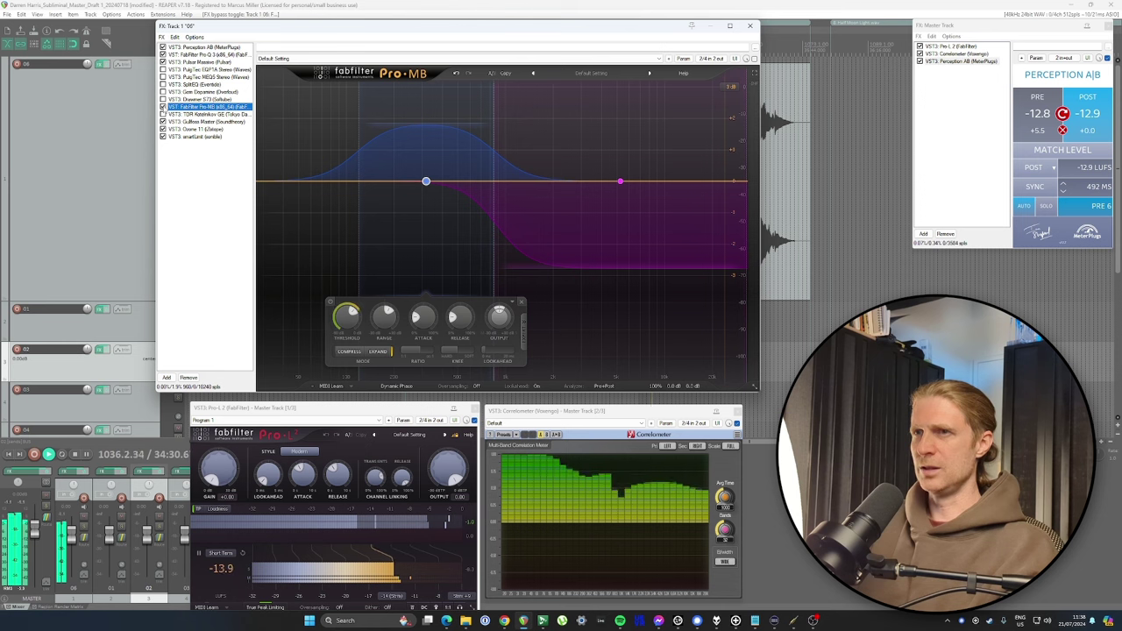
click(162, 106)
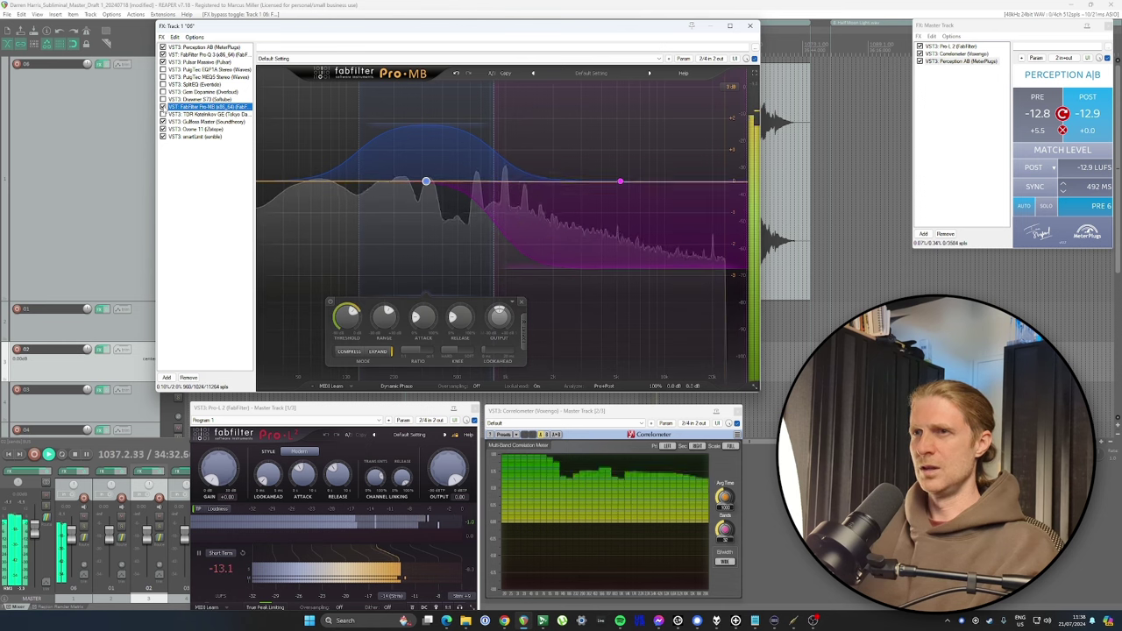
drag(383, 318, 383, 313)
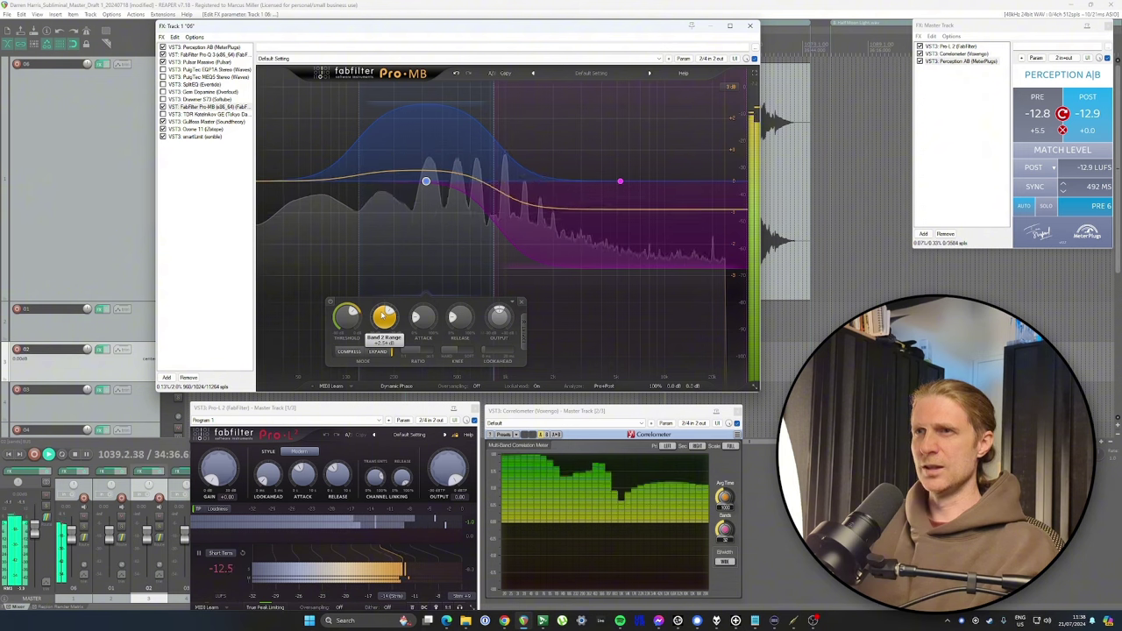
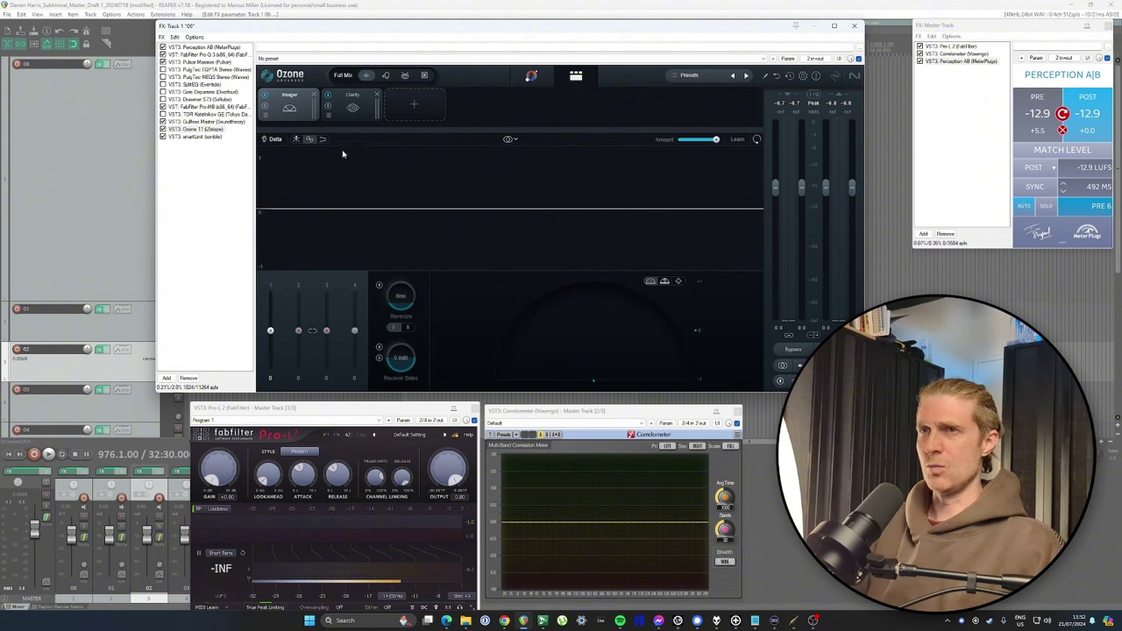
Step: Audition the track briefly and load the Enhanced Space preset in Ozone's Imager module
key(space)
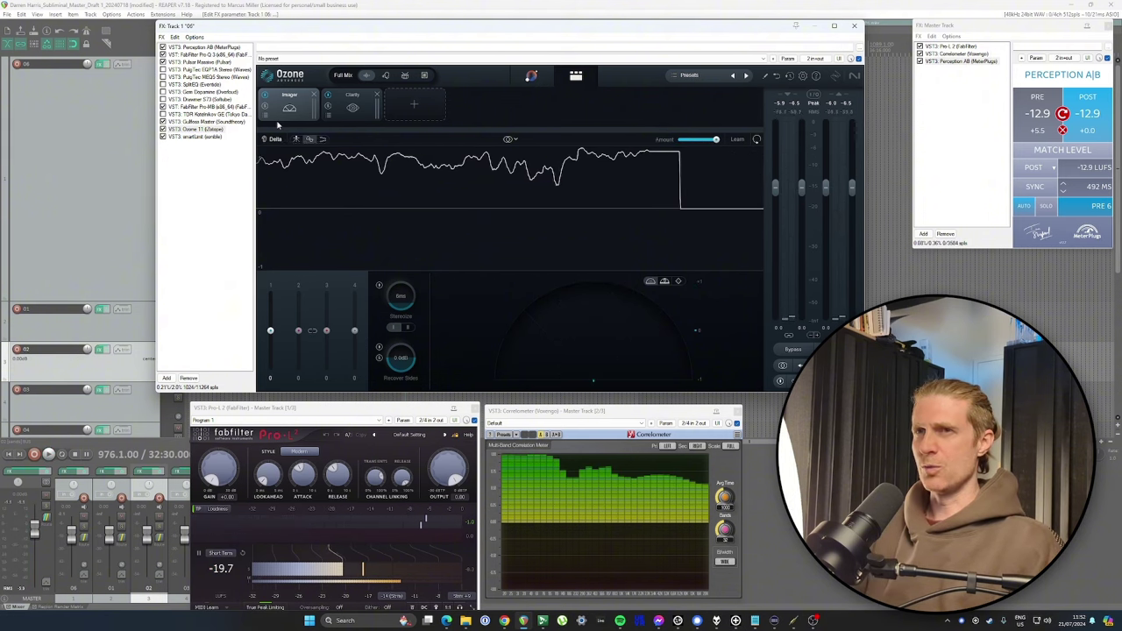
click(267, 117)
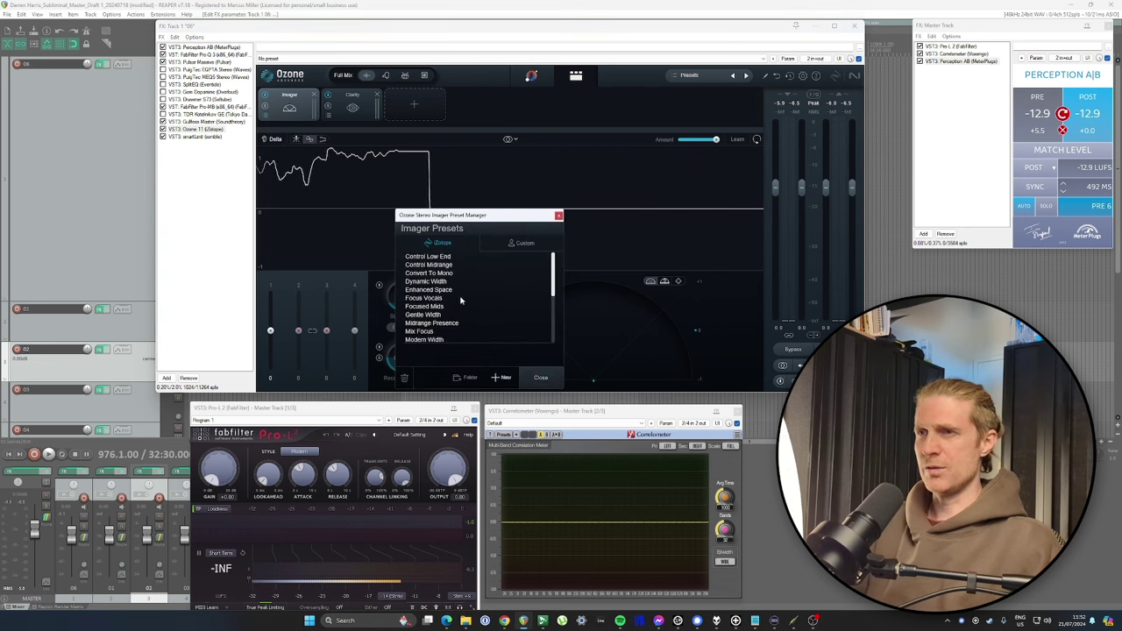
click(428, 290)
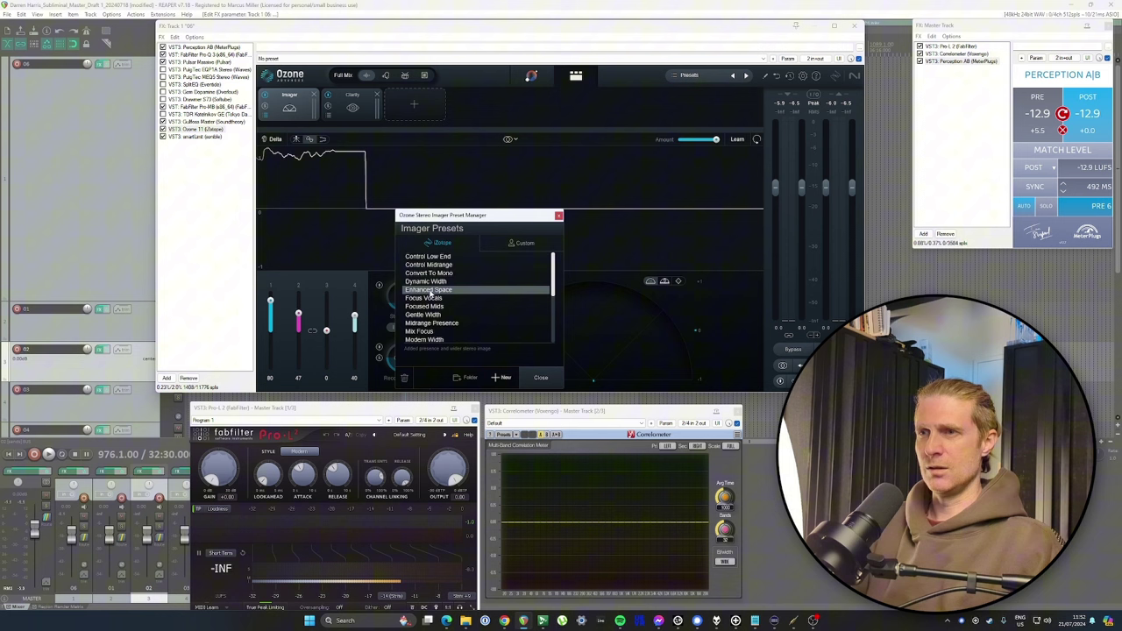
click(540, 379)
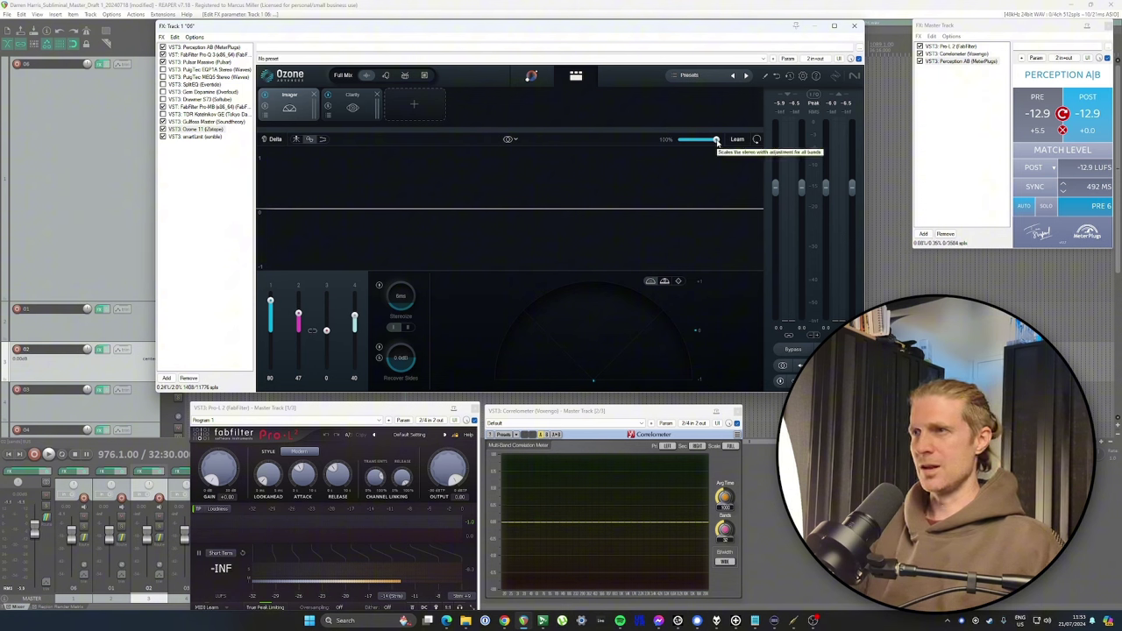
Step: Sweep the Imager's overall width Amount between zero and 100%, leaving it close to zero
drag(716, 142, 691, 143)
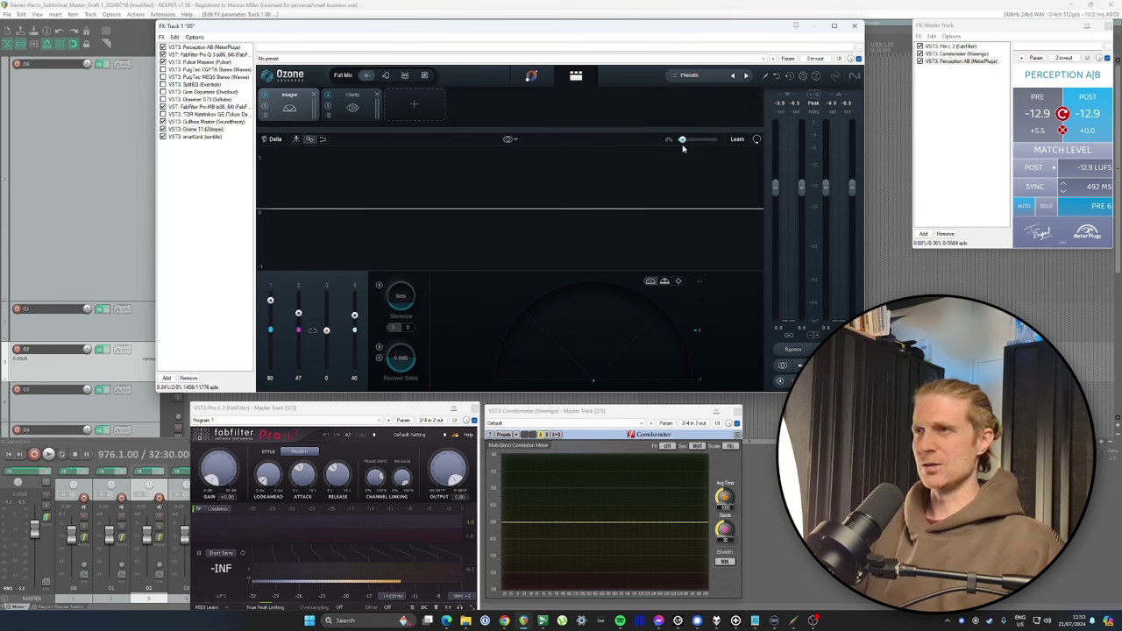
drag(684, 150, 722, 151)
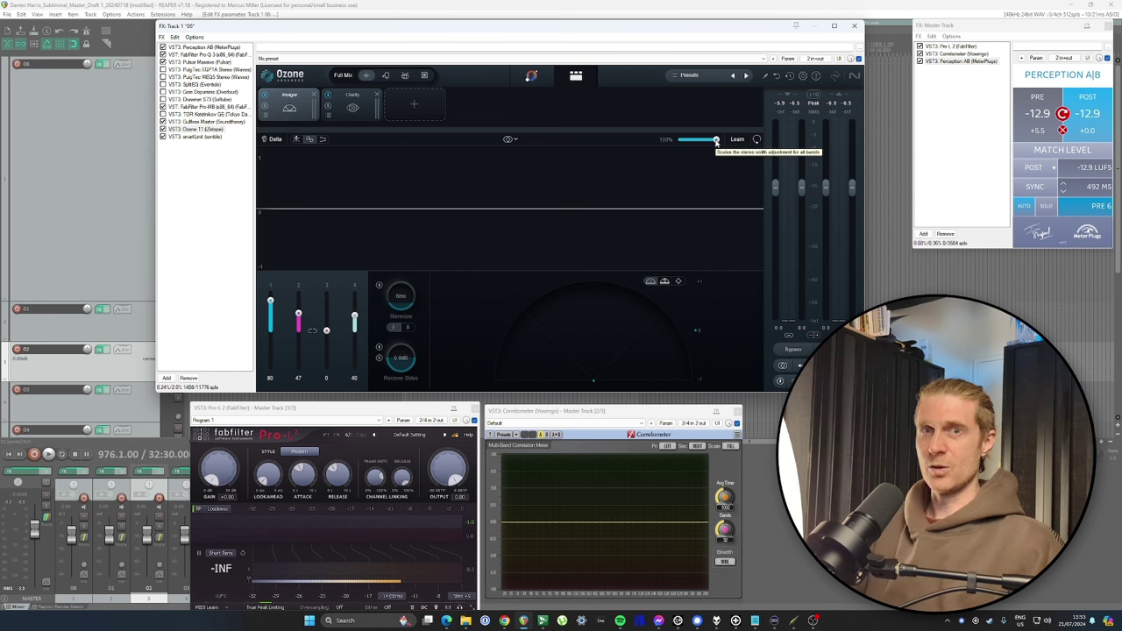
drag(716, 140, 662, 140)
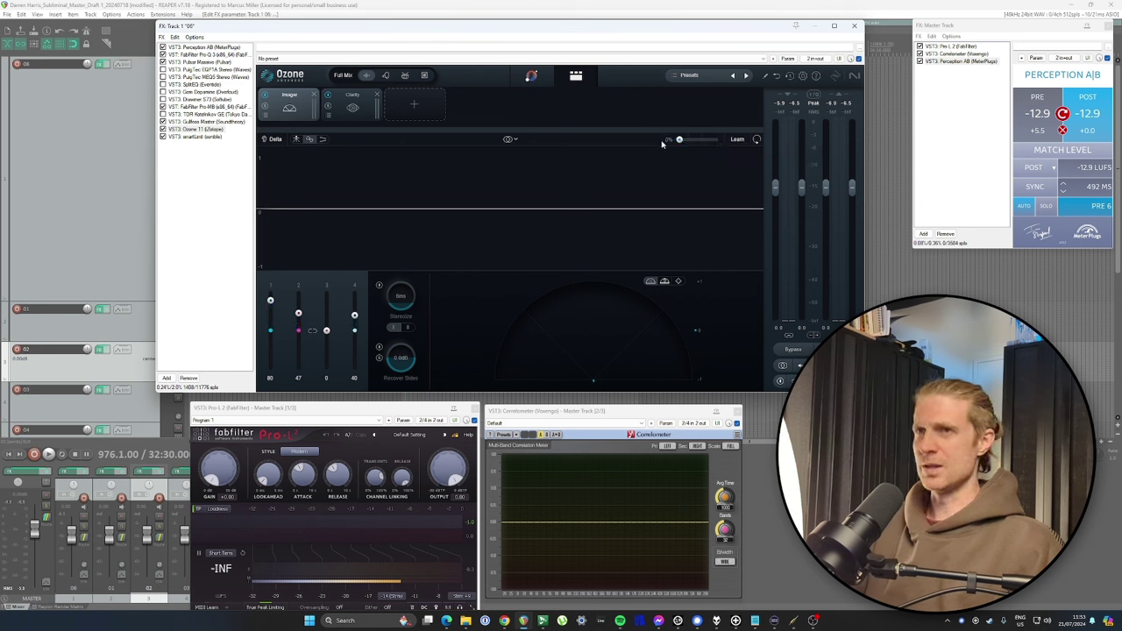
Step: Play the track and repeatedly bypass and re-enable the Imager module to hear its effect on stereo width
key(space)
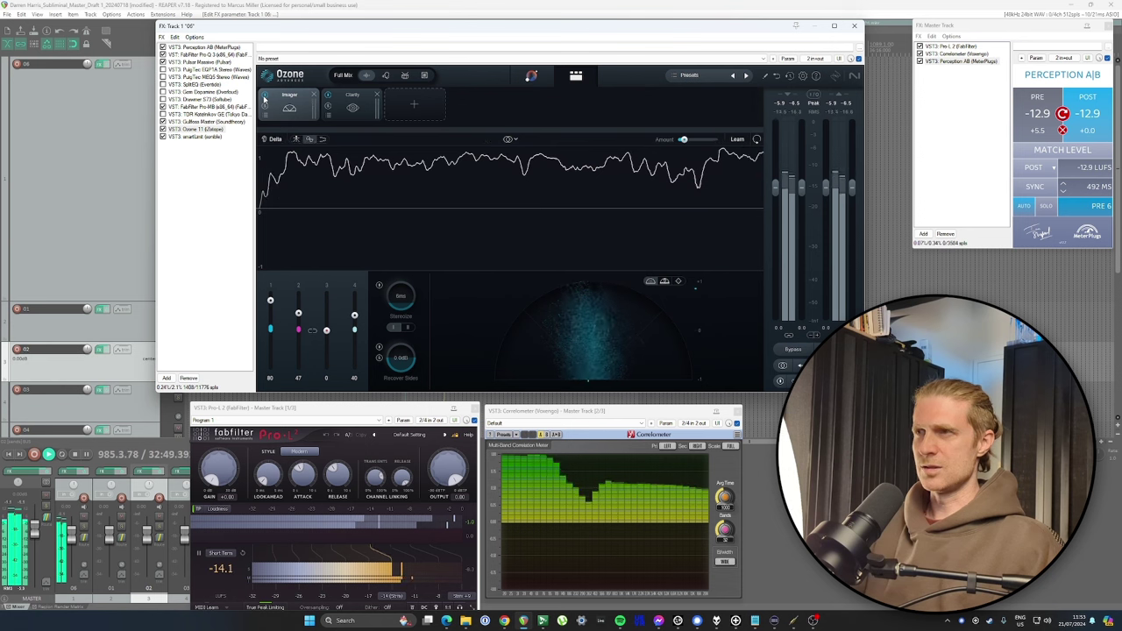
click(264, 98)
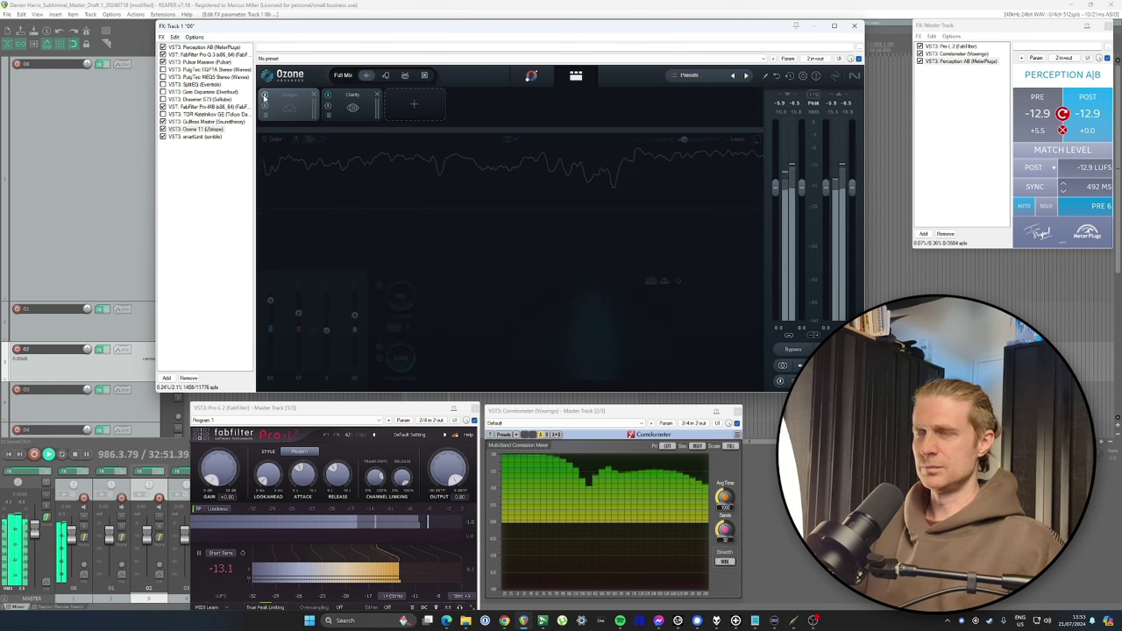
click(264, 98)
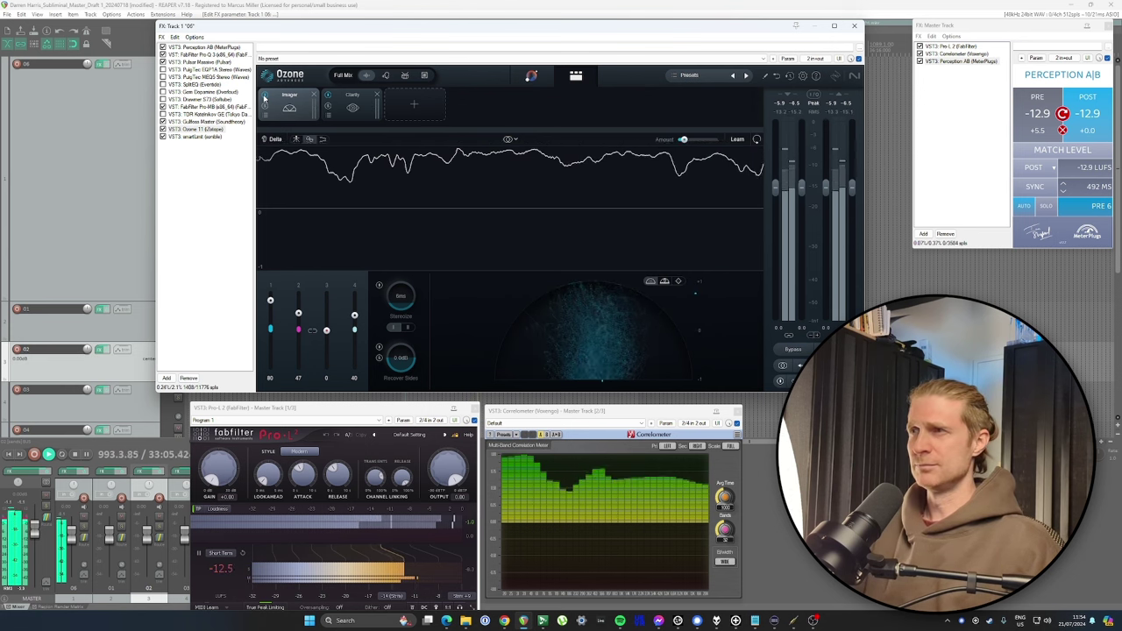
click(264, 96)
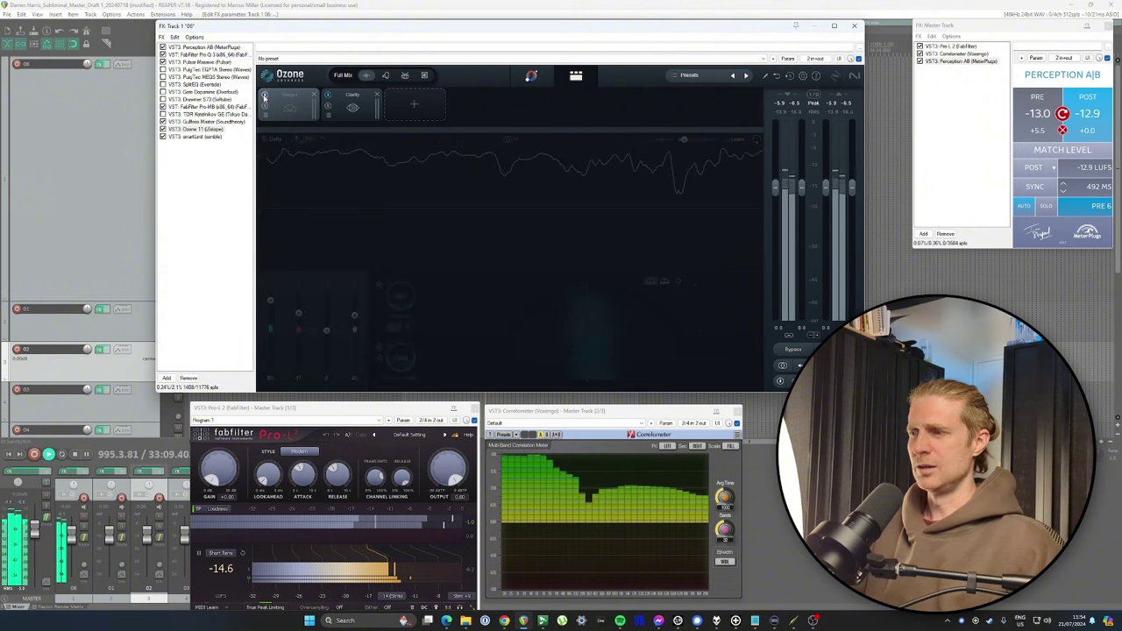
click(264, 96)
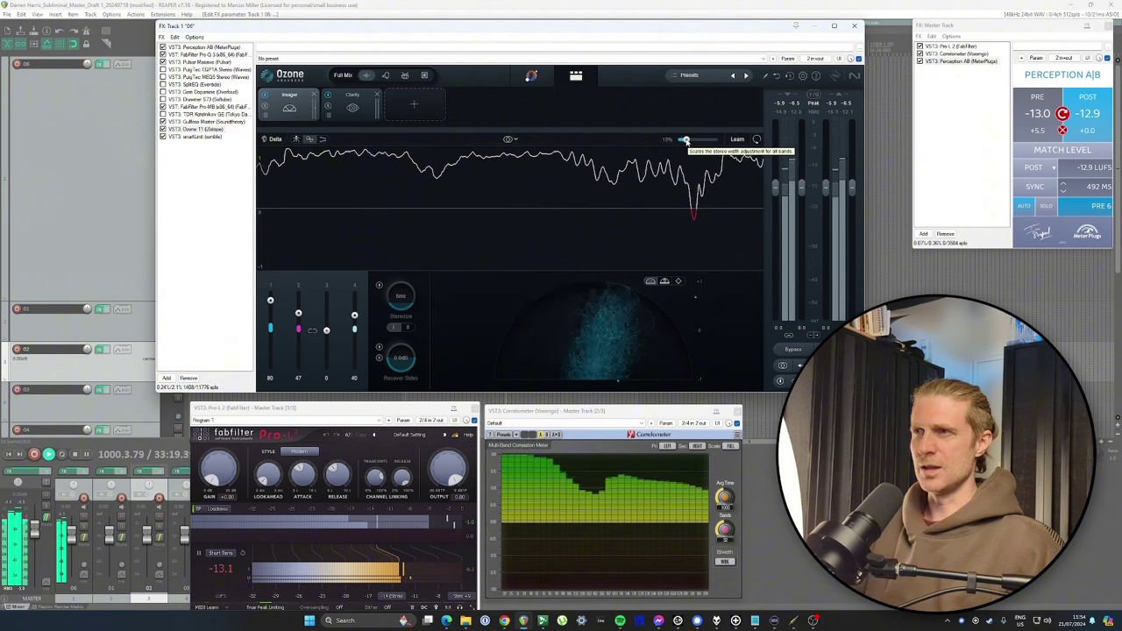
Step: Set the Imager's overall width Amount to about 10% and compare it against the bypassed module
drag(688, 140, 682, 143)
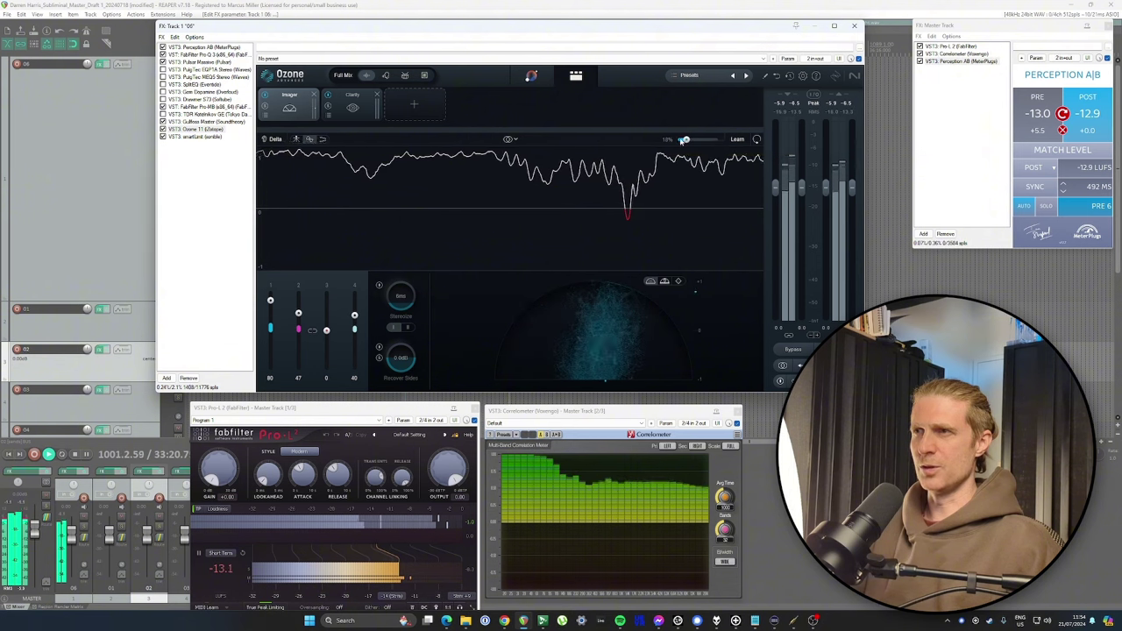
click(263, 97)
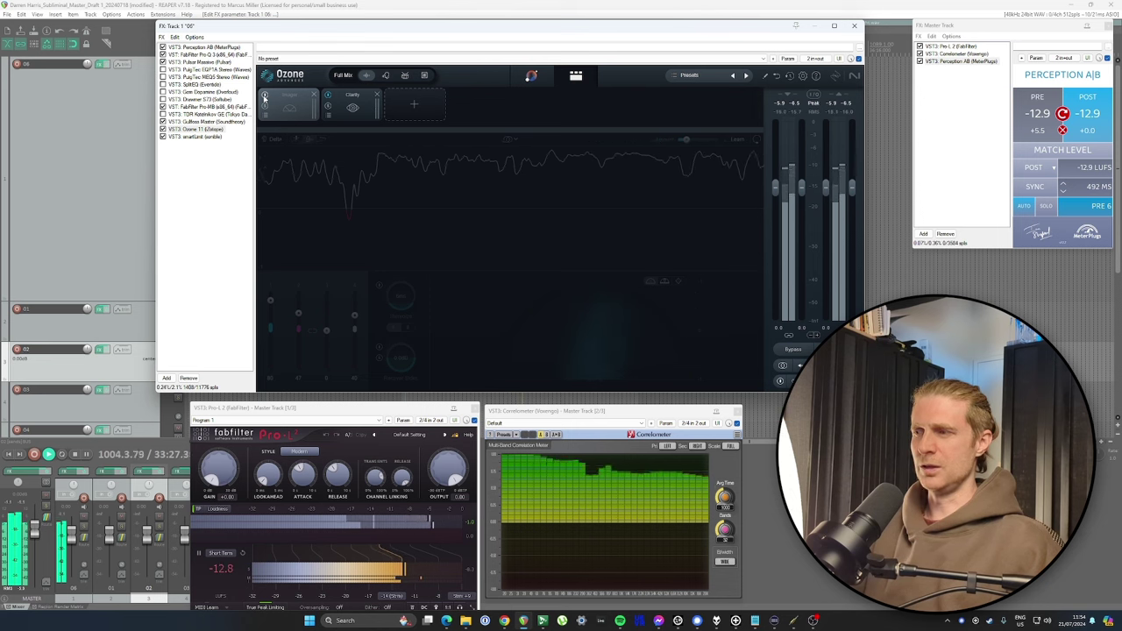
click(263, 97)
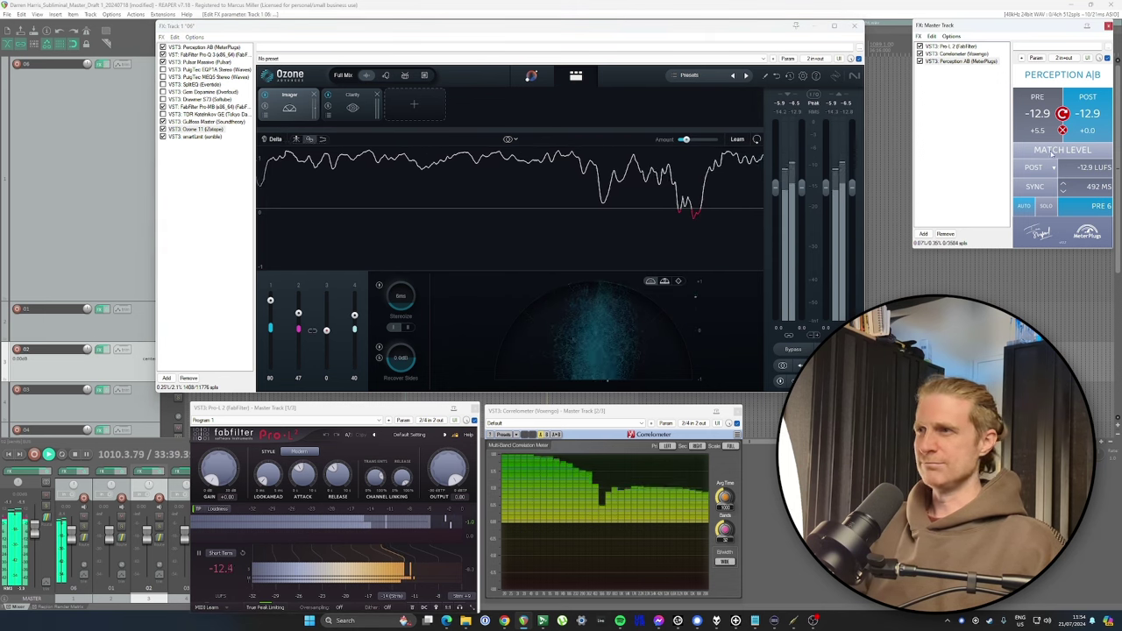
Step: Compare the unprocessed and mastered signals at matched level in Perception AB, ending on POST
click(1041, 125)
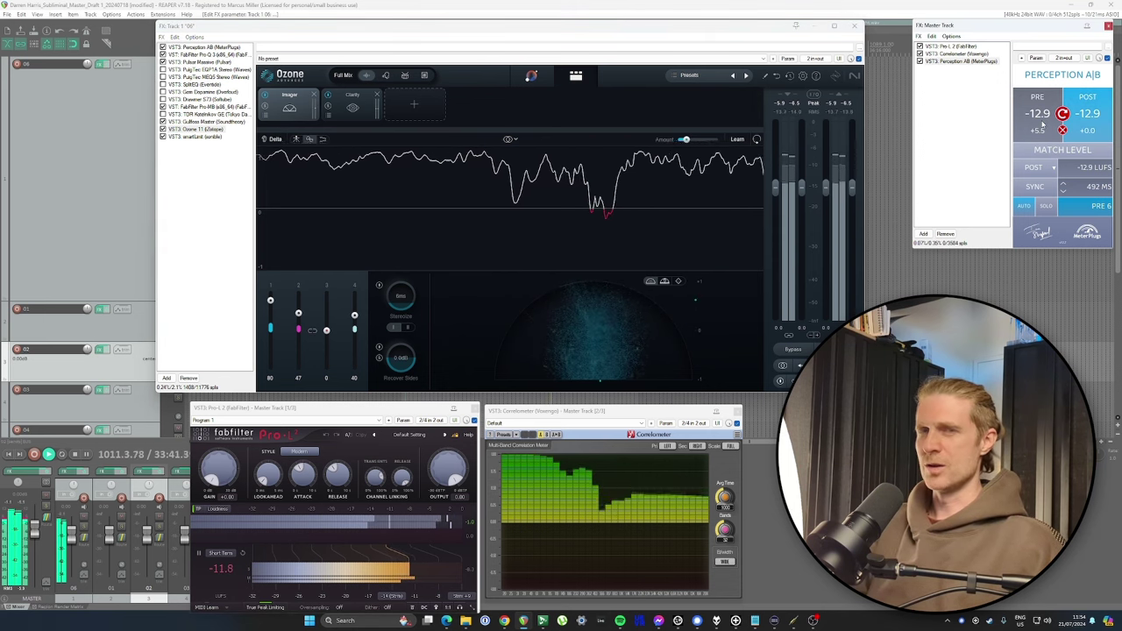
click(1042, 126)
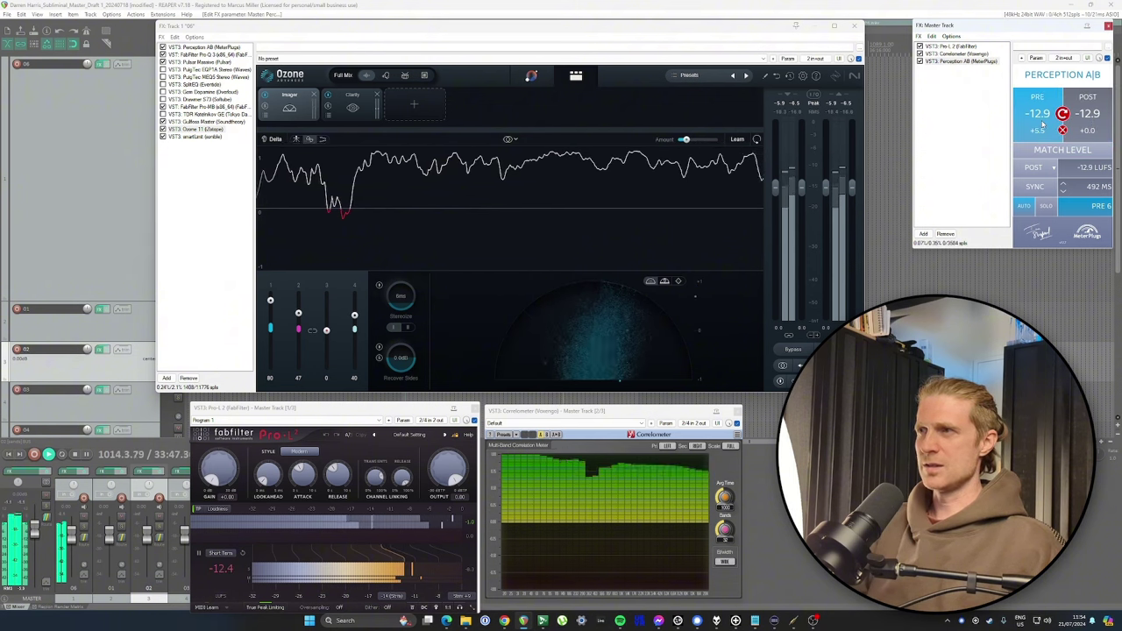
click(1042, 126)
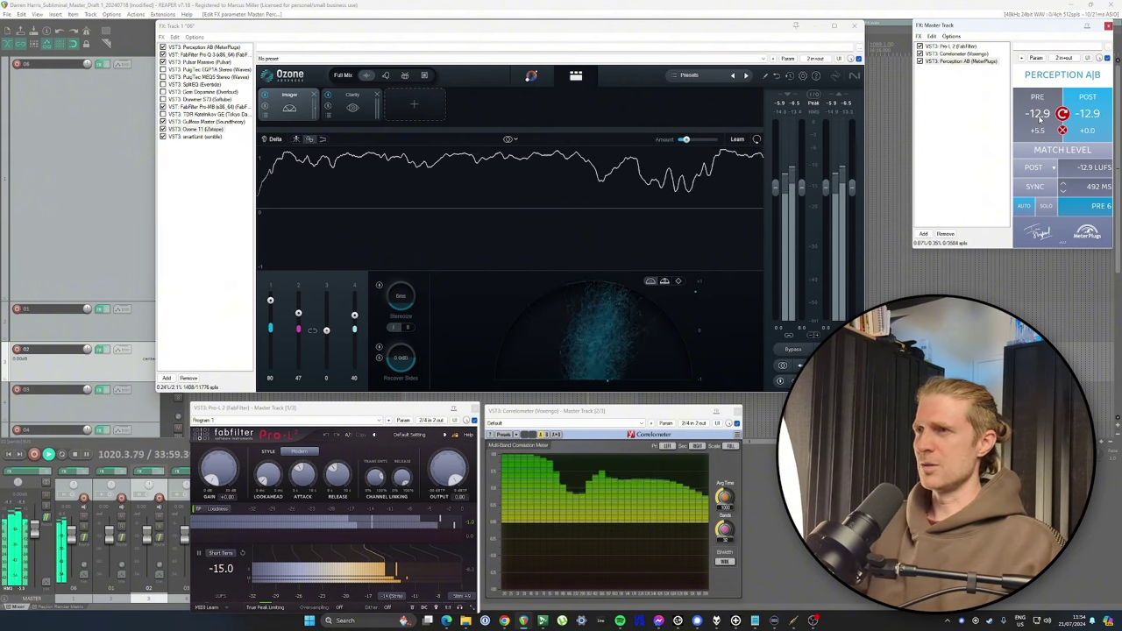
click(1040, 119)
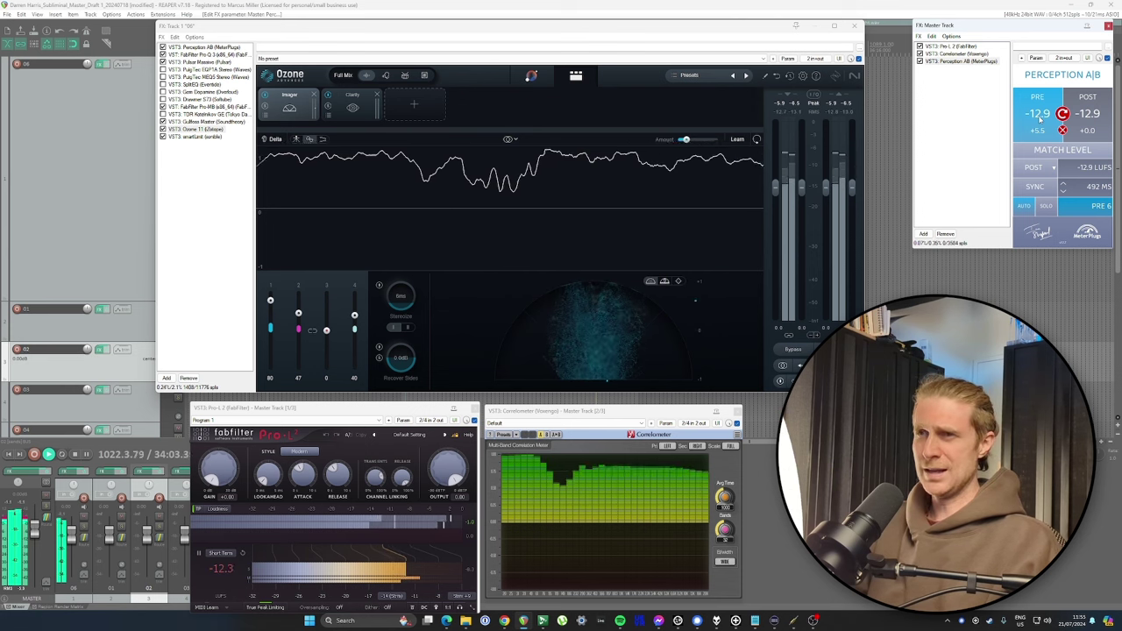
click(1085, 117)
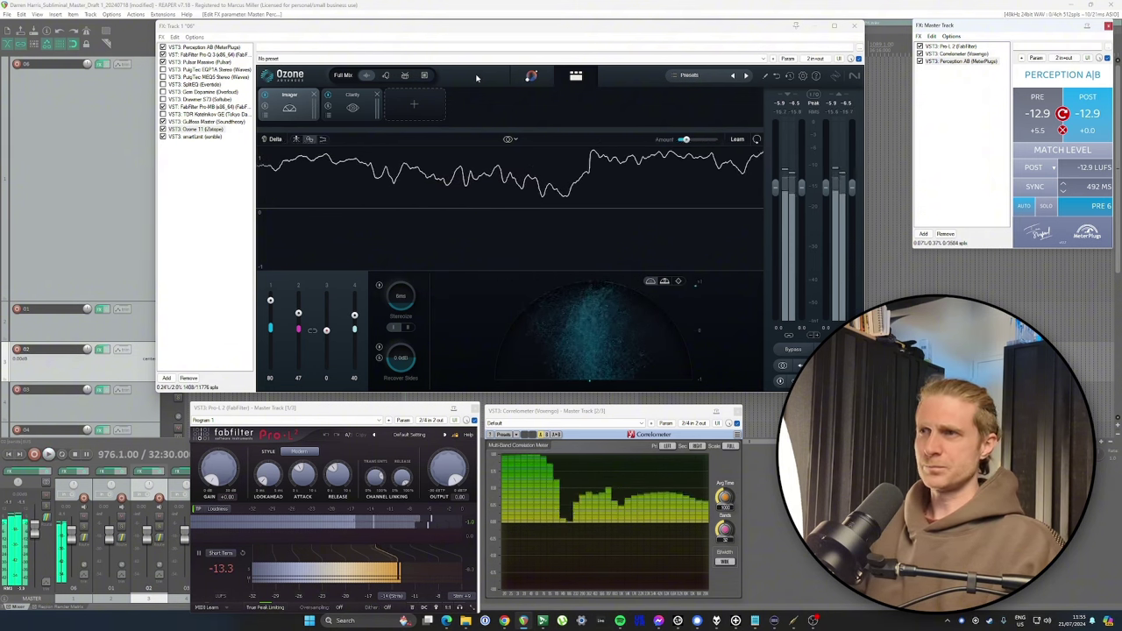
Step: Stop playback and add a third module to the Ozone chain after Clarity
key(space)
click(414, 103)
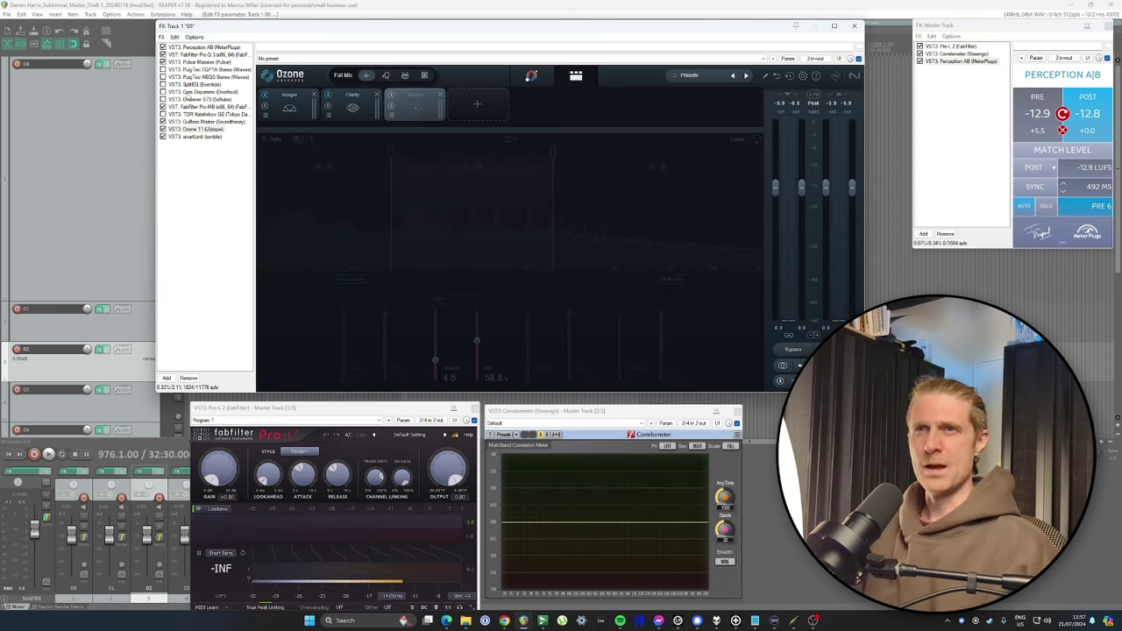
Step: Enable Drawmer S73, audition the Neutral and Wide Mix styles during playback, and choose Gentle Comp
click(200, 99)
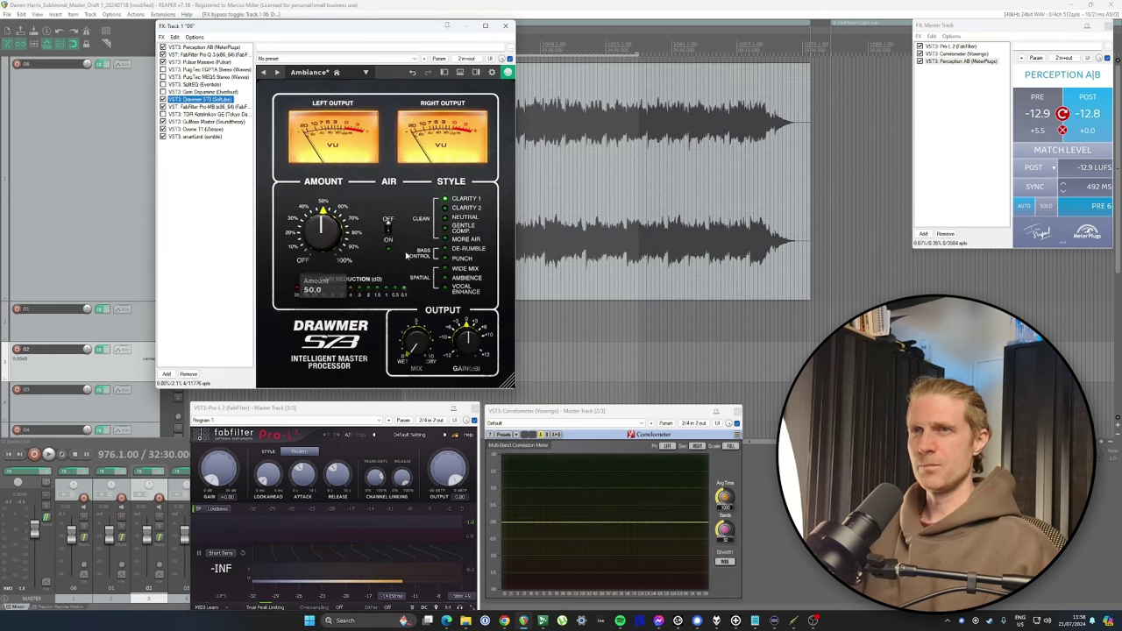
key(space)
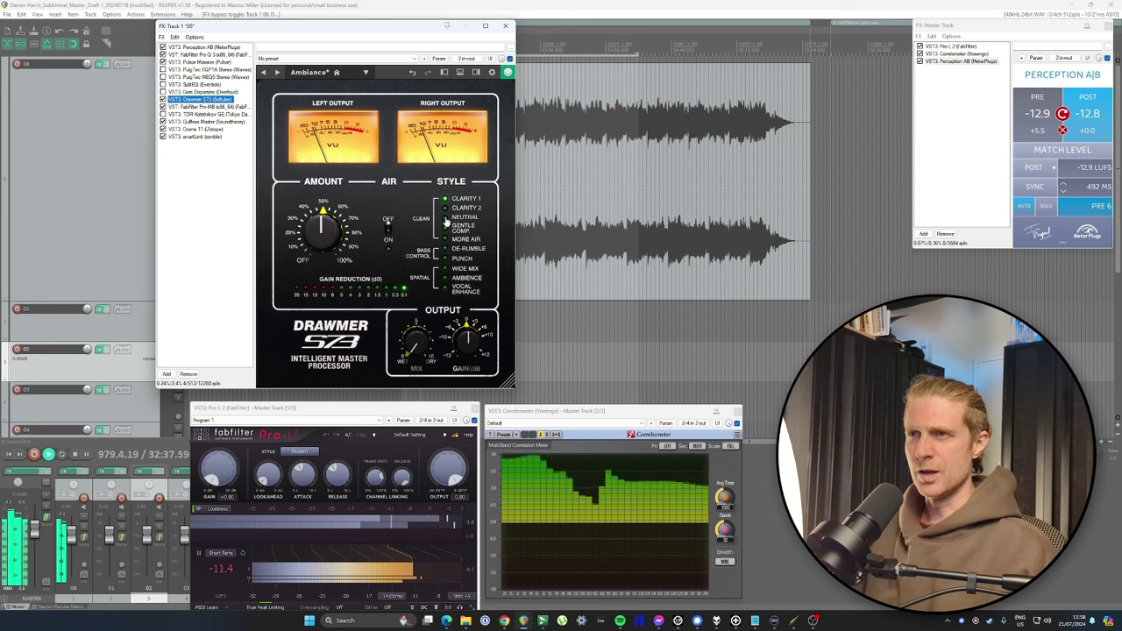
click(445, 219)
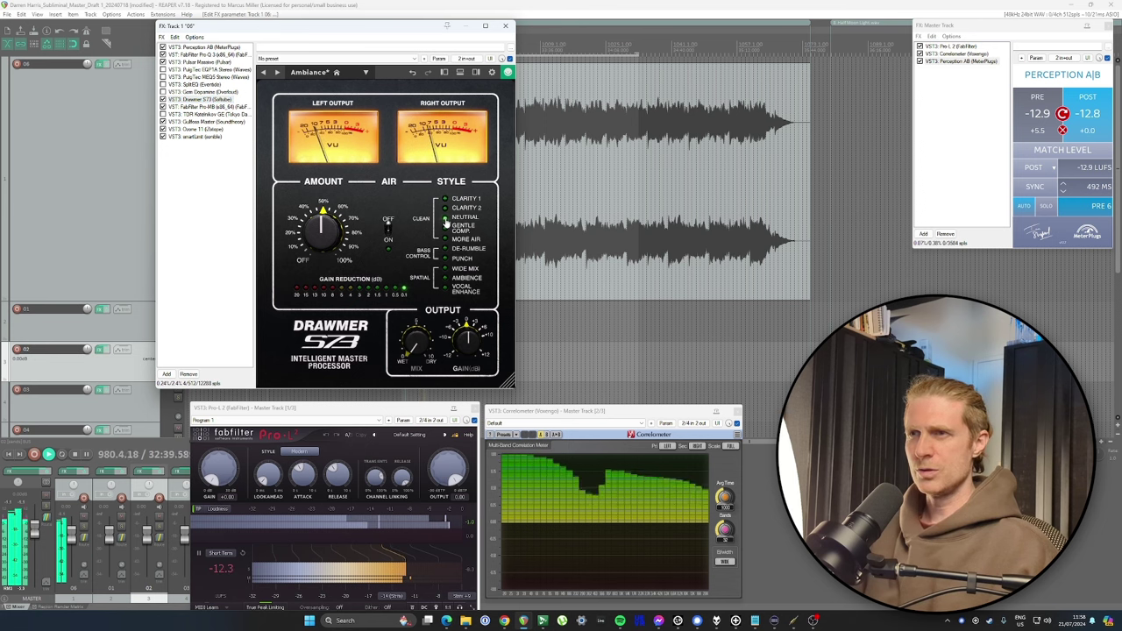
click(446, 272)
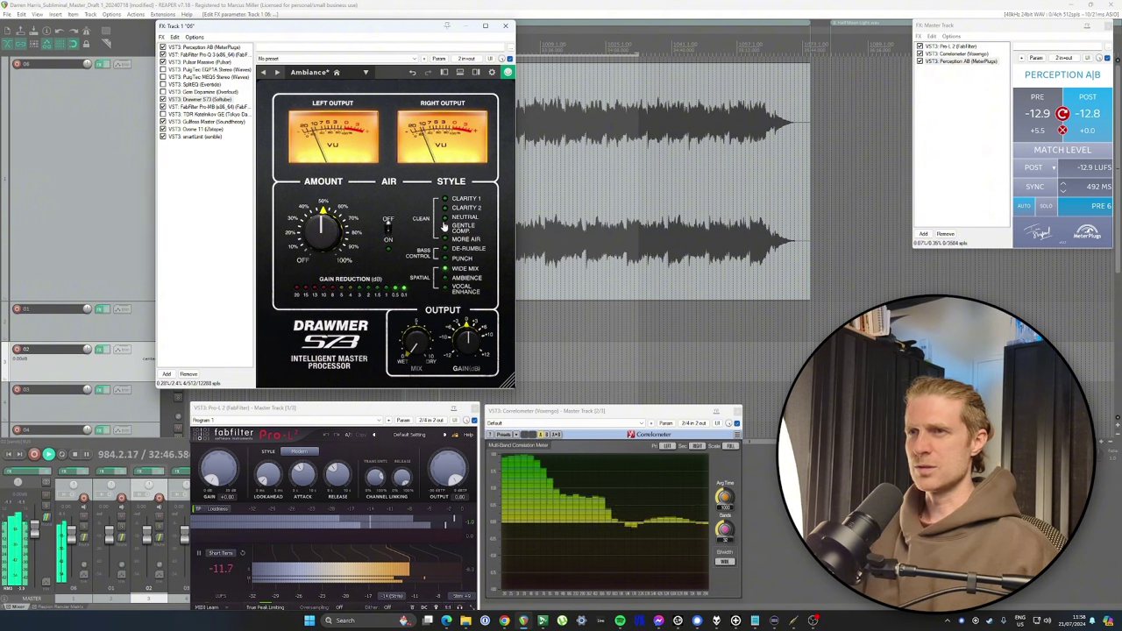
click(446, 231)
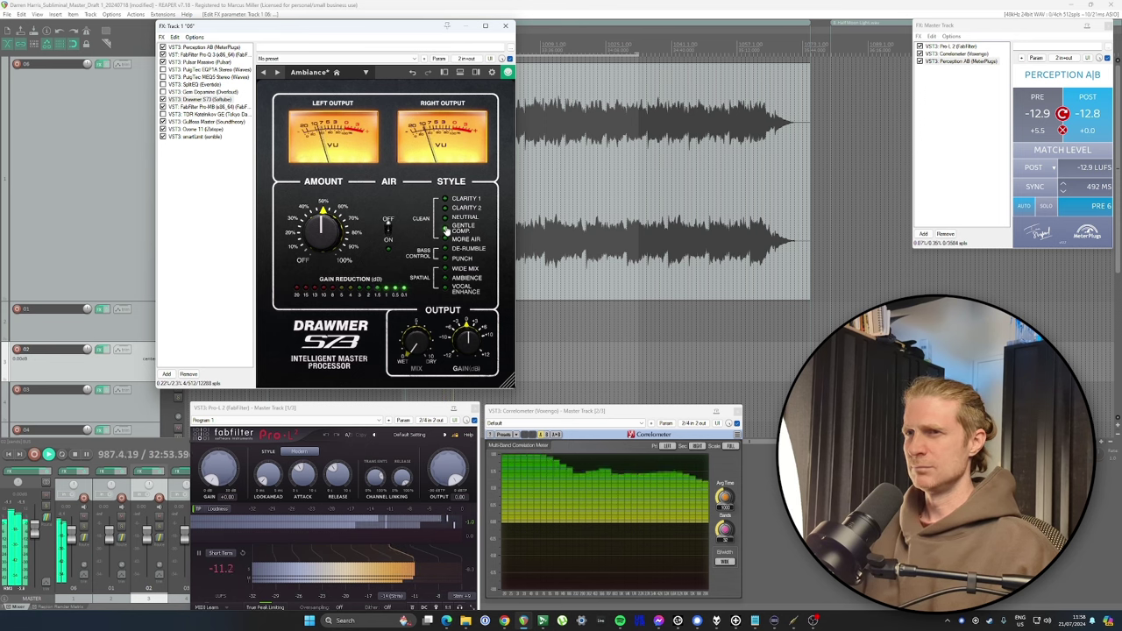
Step: Lower the Drawmer S73 Amount to about 45% during playback and compare it against the bypassed plug-in
mouse_move(334, 225)
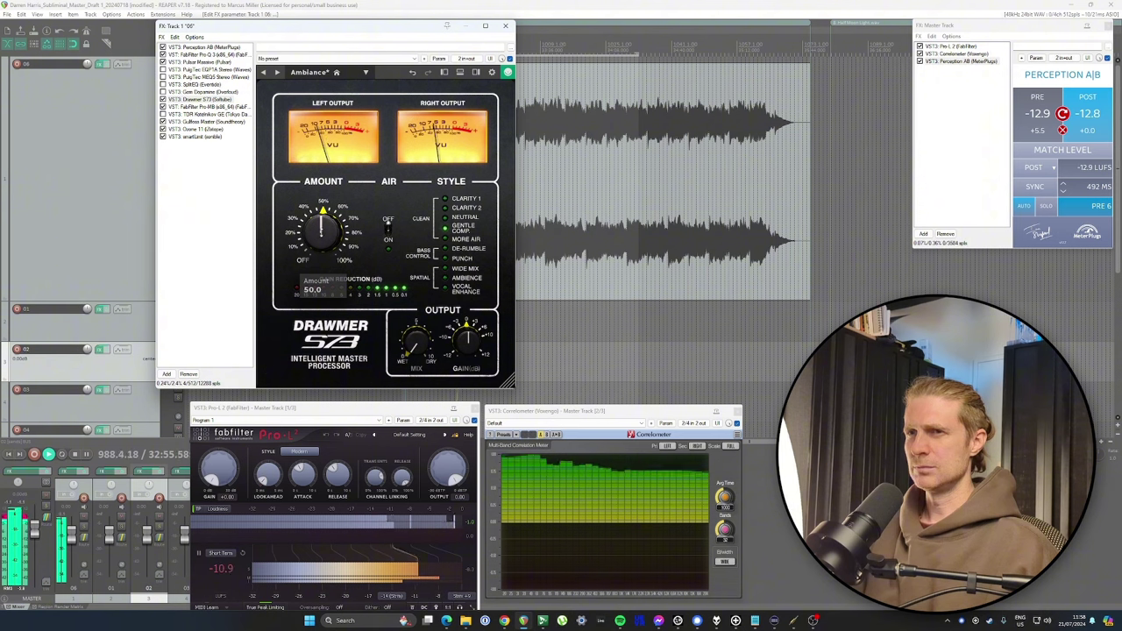
drag(334, 225, 334, 231)
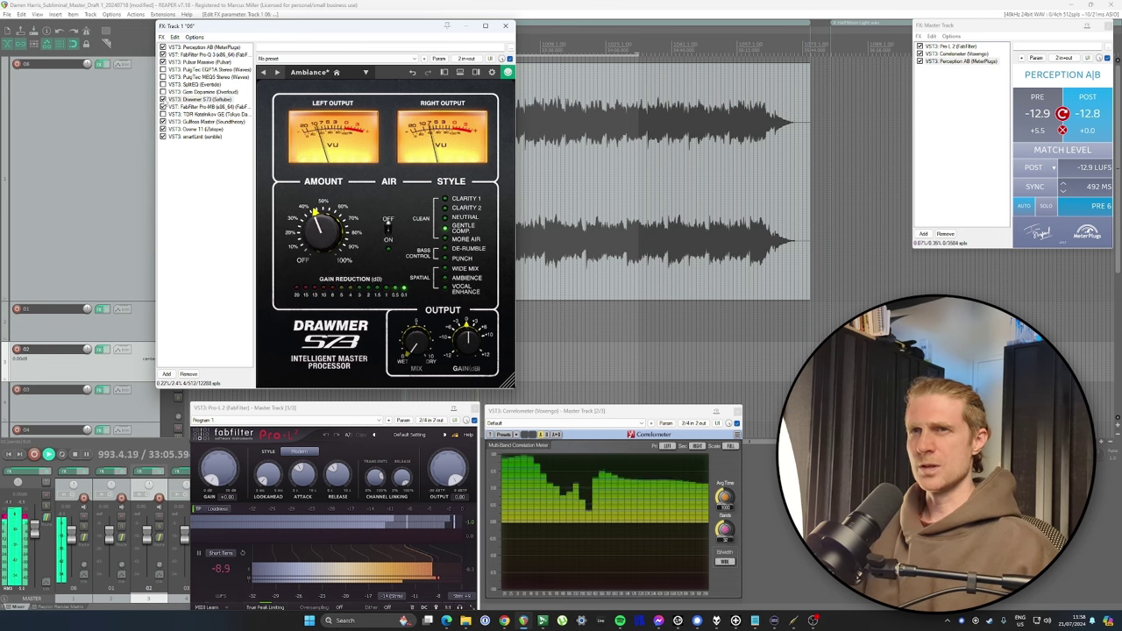
click(200, 99)
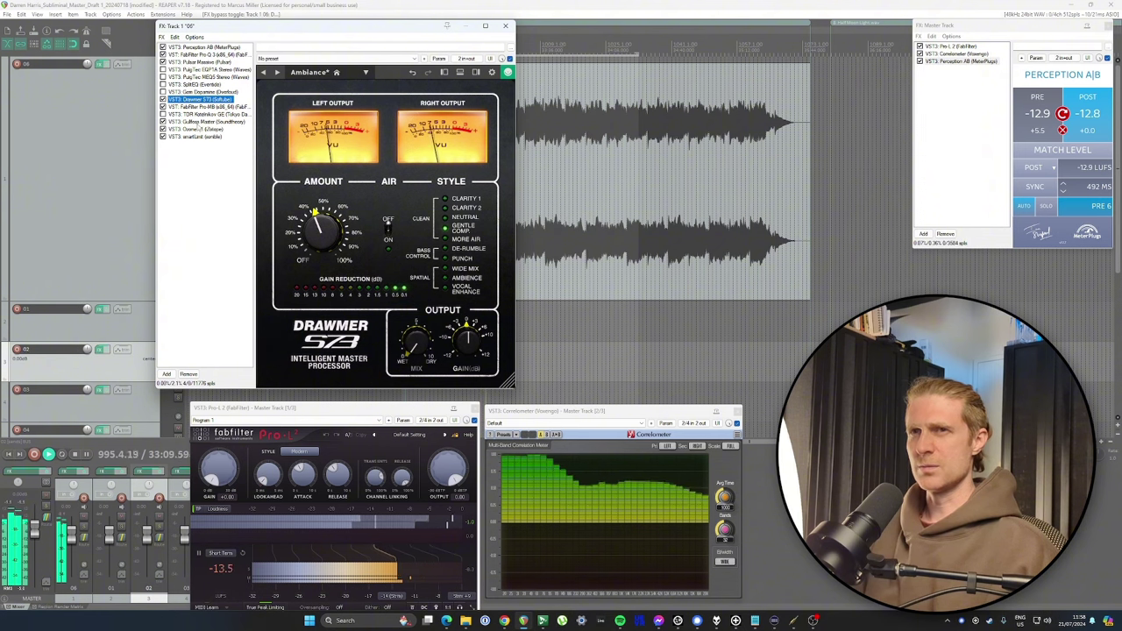
Step: Lower the Drawmer S73 output gain to about -3 dB, checking its level against the bypassed plug-in
drag(462, 339, 461, 348)
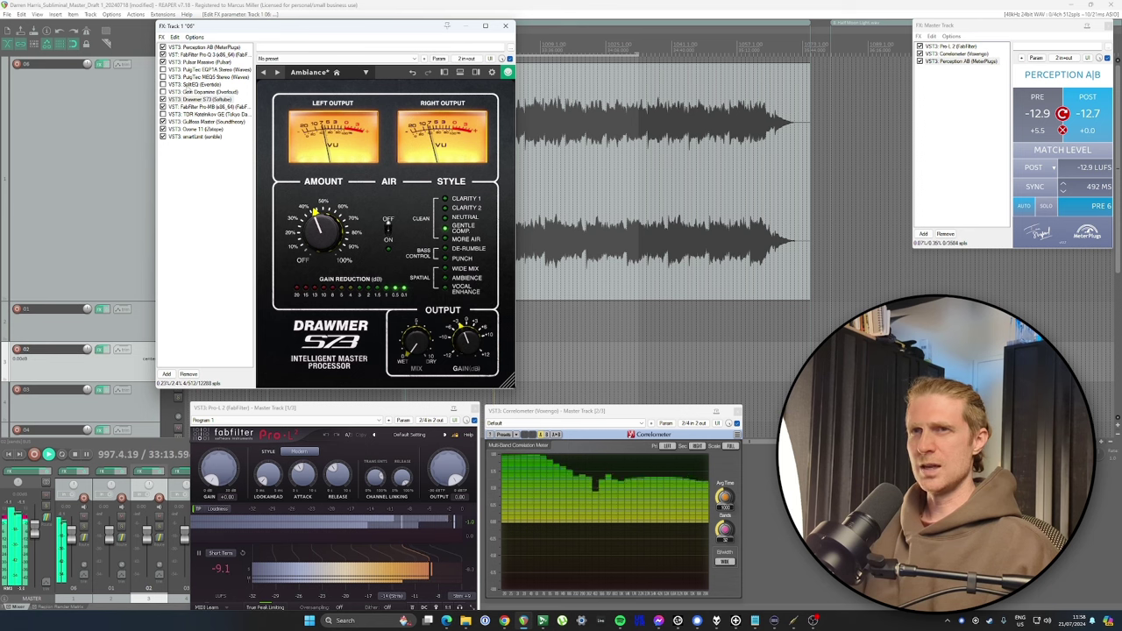
click(163, 99)
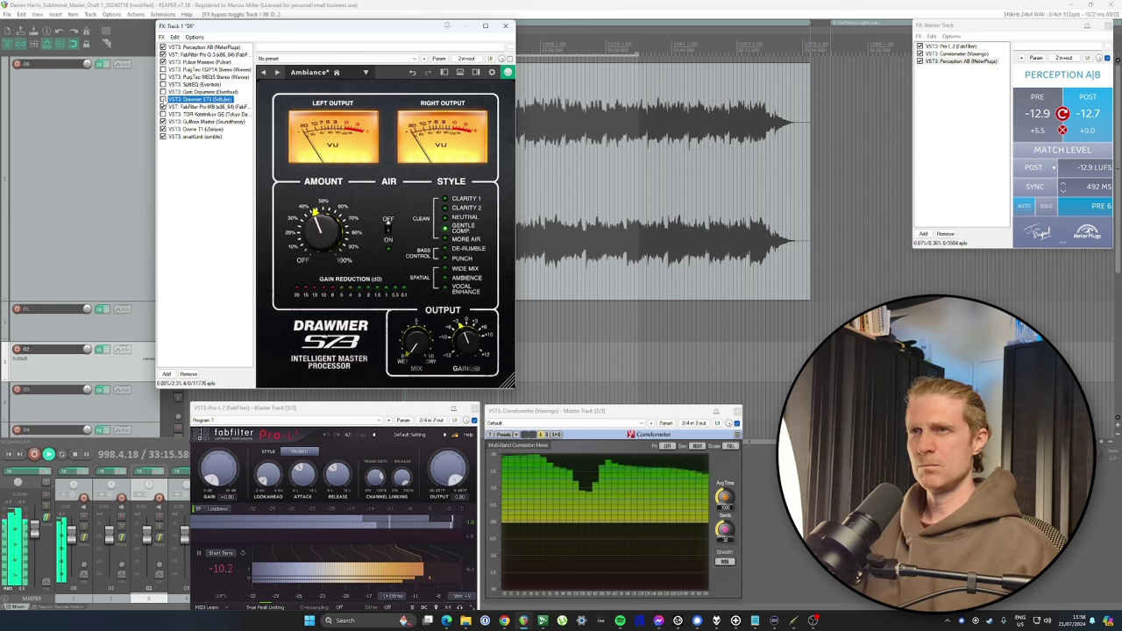
click(163, 99)
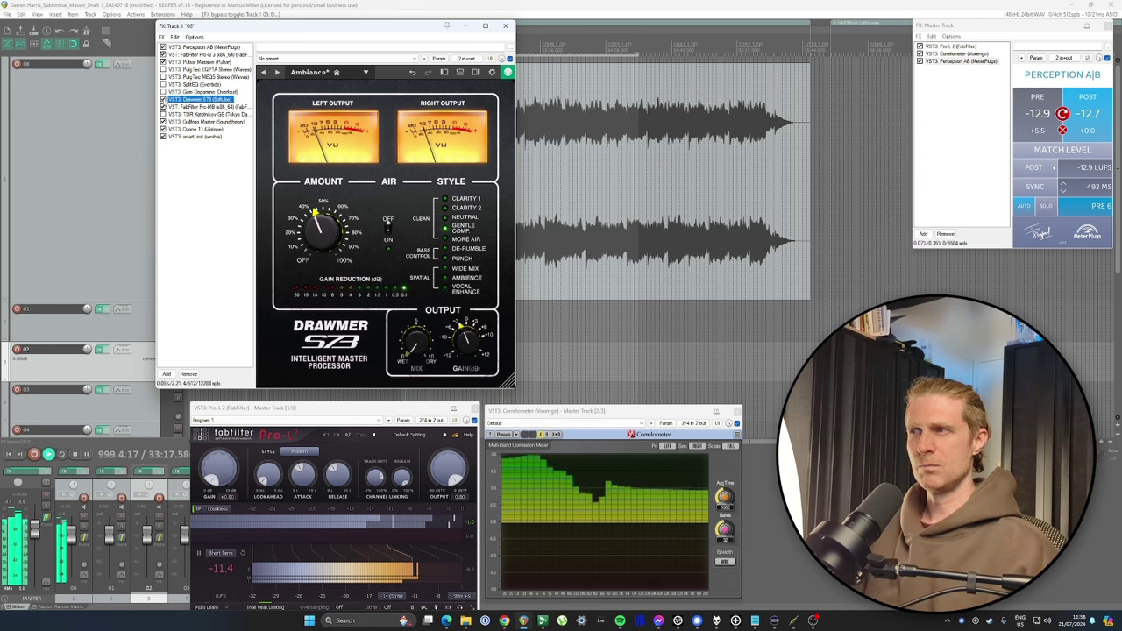
drag(465, 340, 465, 342)
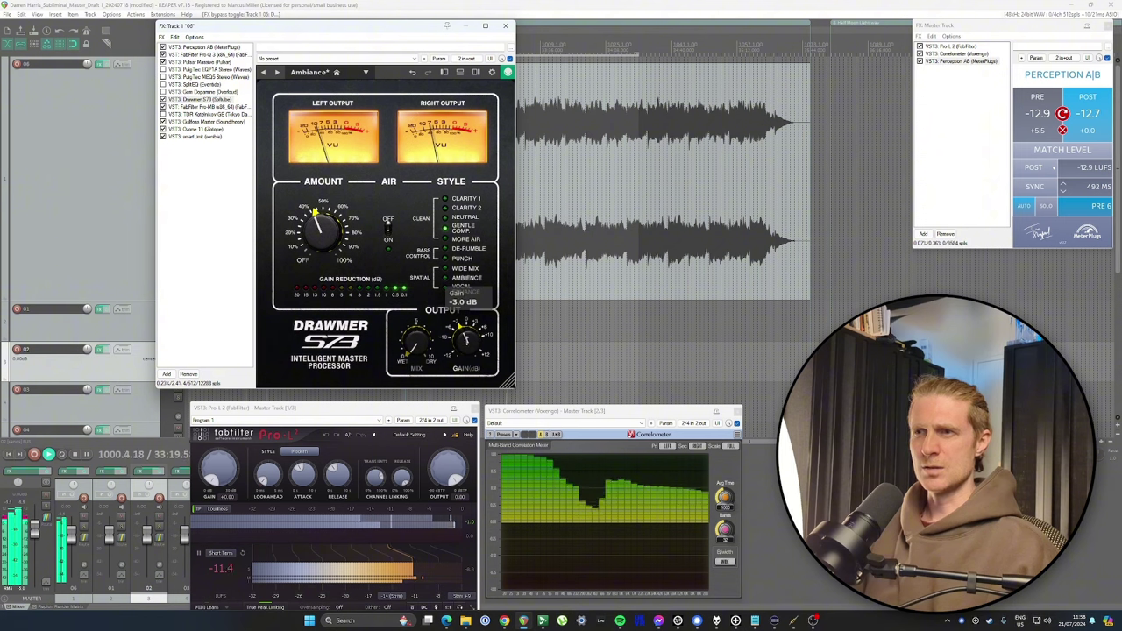
click(163, 99)
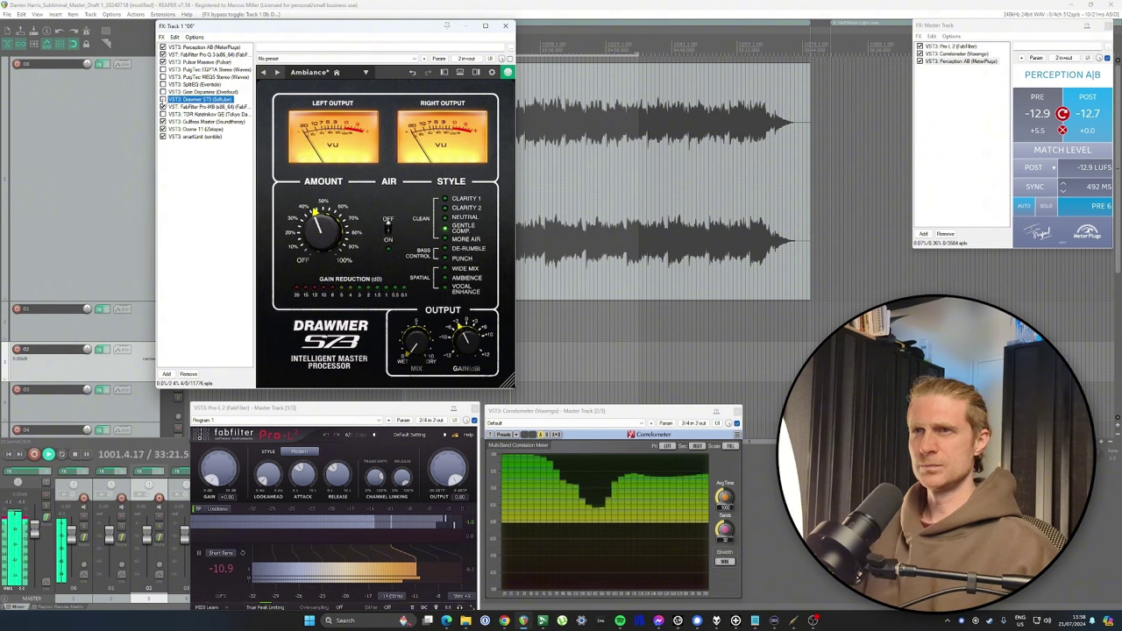
click(163, 99)
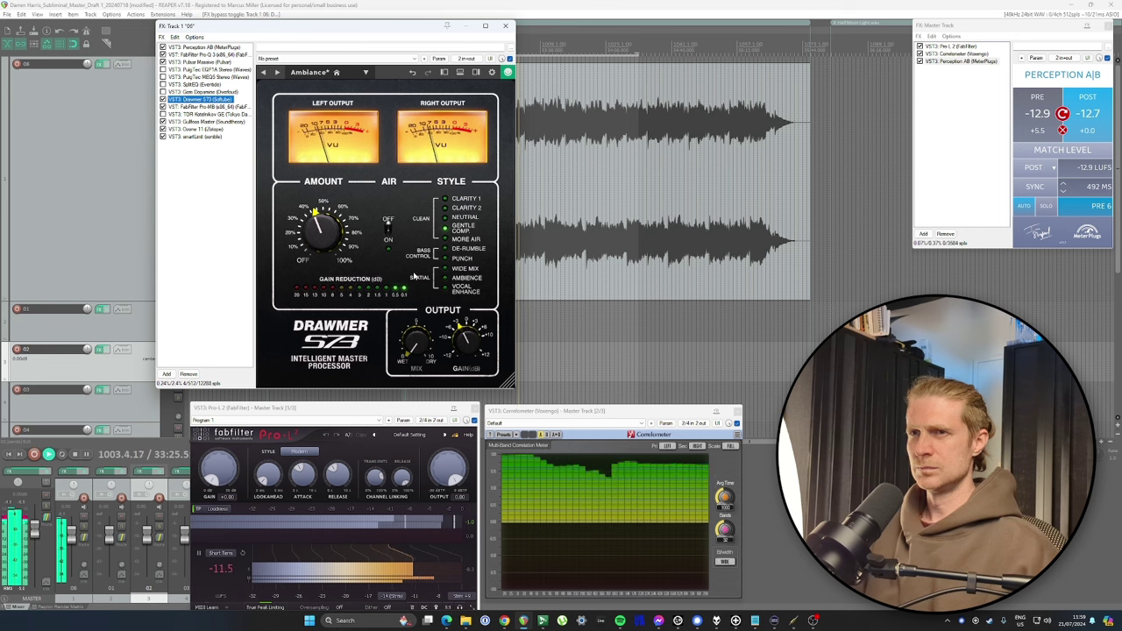
Step: Trim the S73 output gain slightly further down, audition the compressed section, and stop playback
click(467, 342)
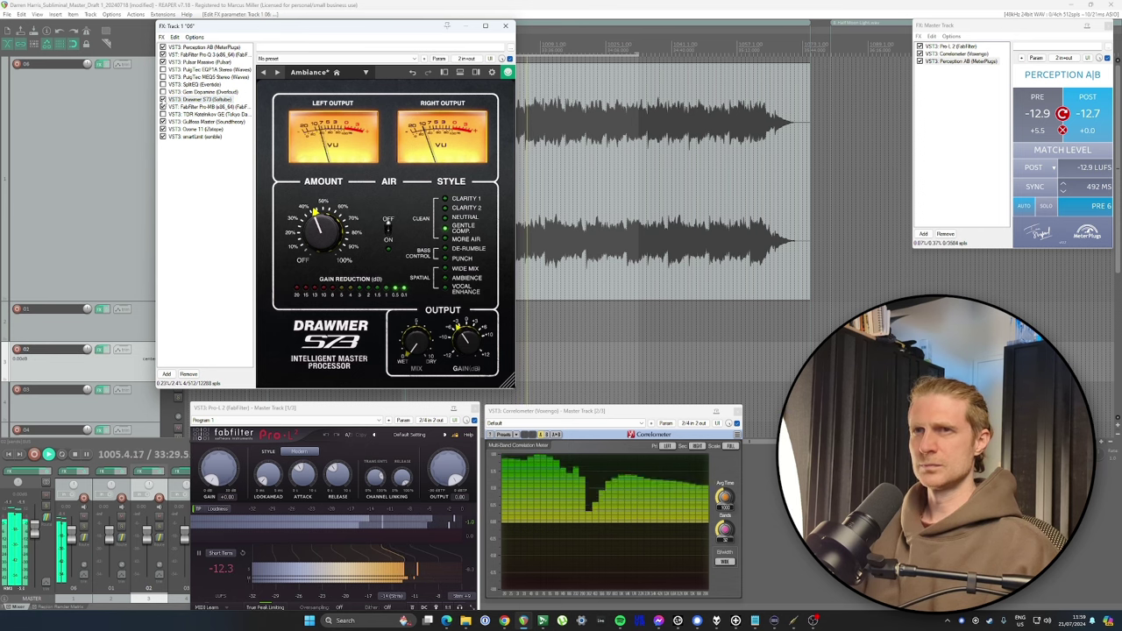
click(199, 99)
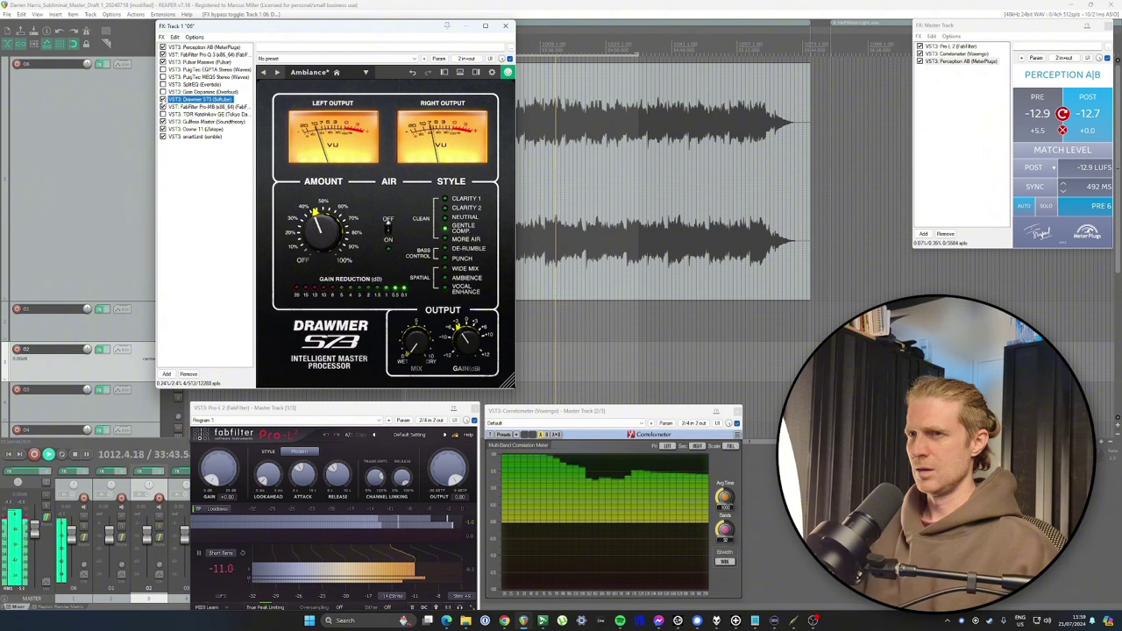
key(space)
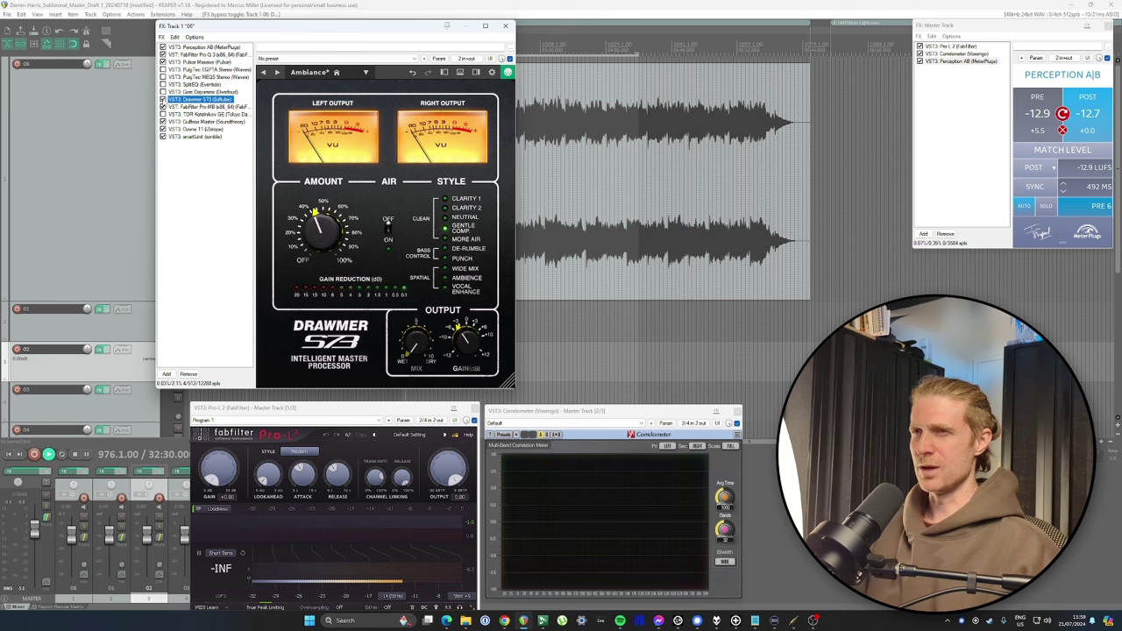
key(space)
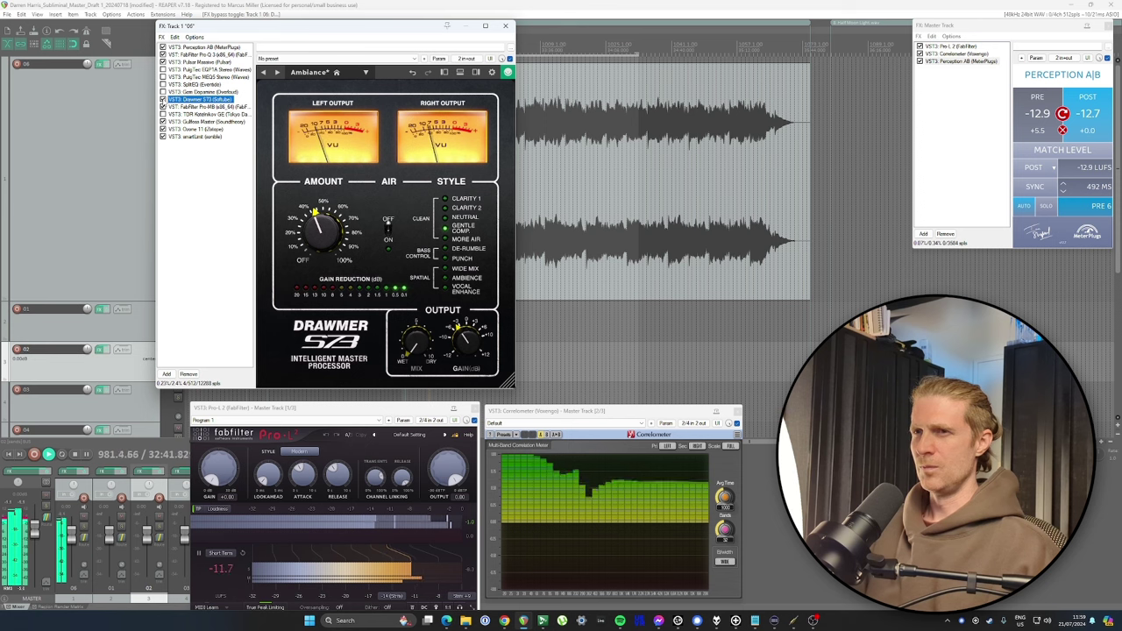
key(space)
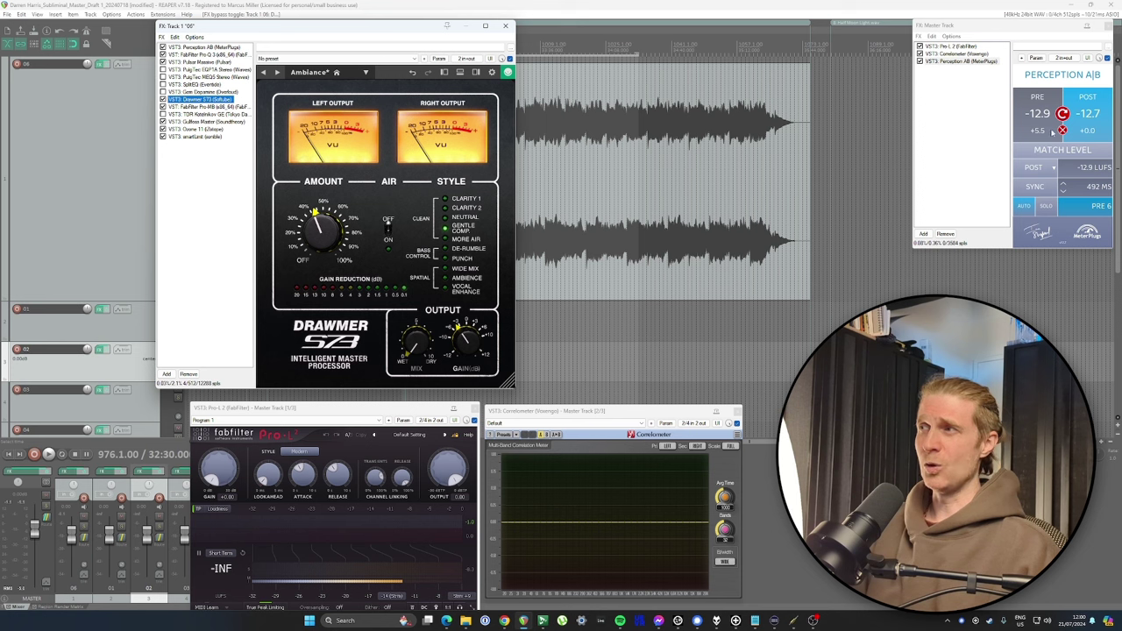
Step: Play the section and compare the S73 Air setting off and on, leaving Air on
click(1048, 116)
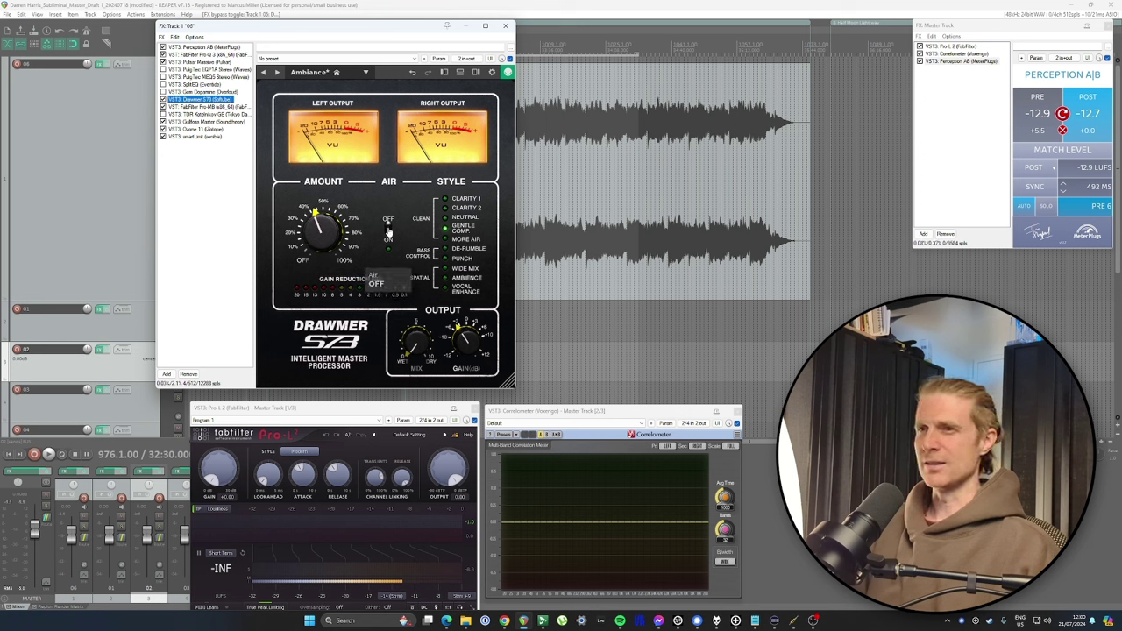
key(space)
click(388, 230)
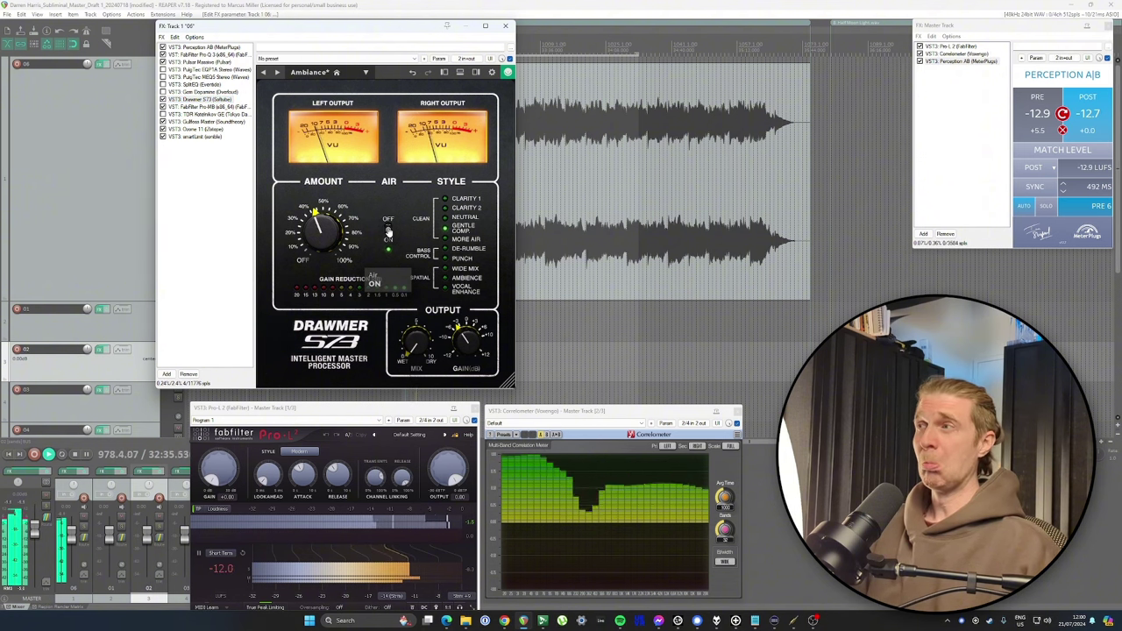
click(388, 231)
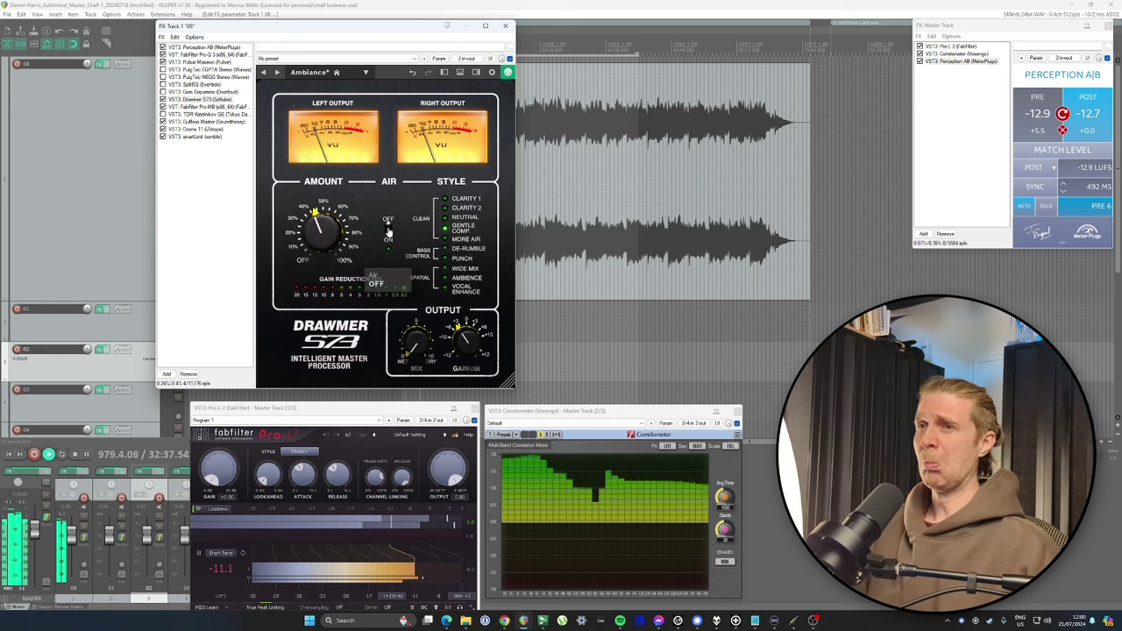
click(389, 230)
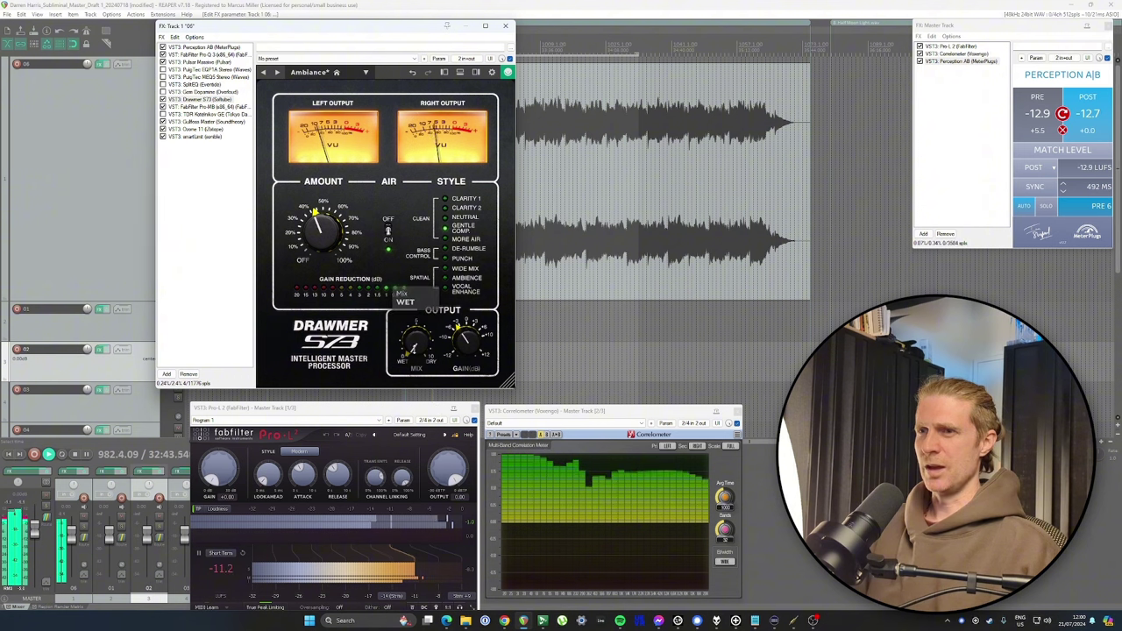
Step: Set the S73 Mix to about 4 between wet and dry, comparing the blend against the bypassed plug-in
mouse_move(400, 293)
mouse_down()
mouse_move(412, 320)
mouse_move(414, 291)
mouse_up()
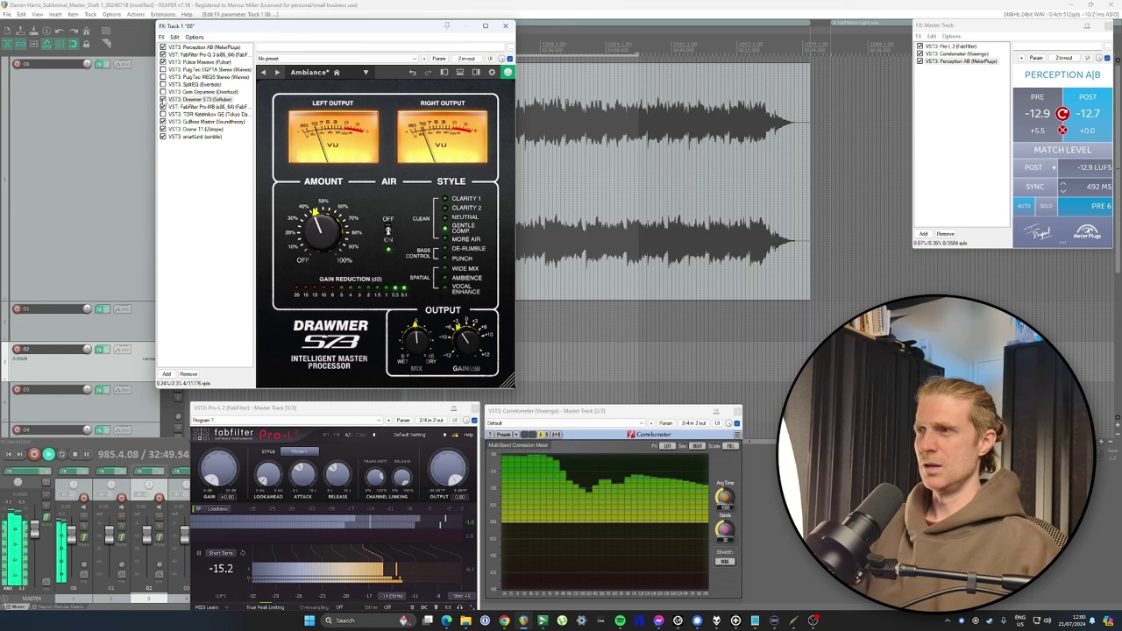
click(163, 99)
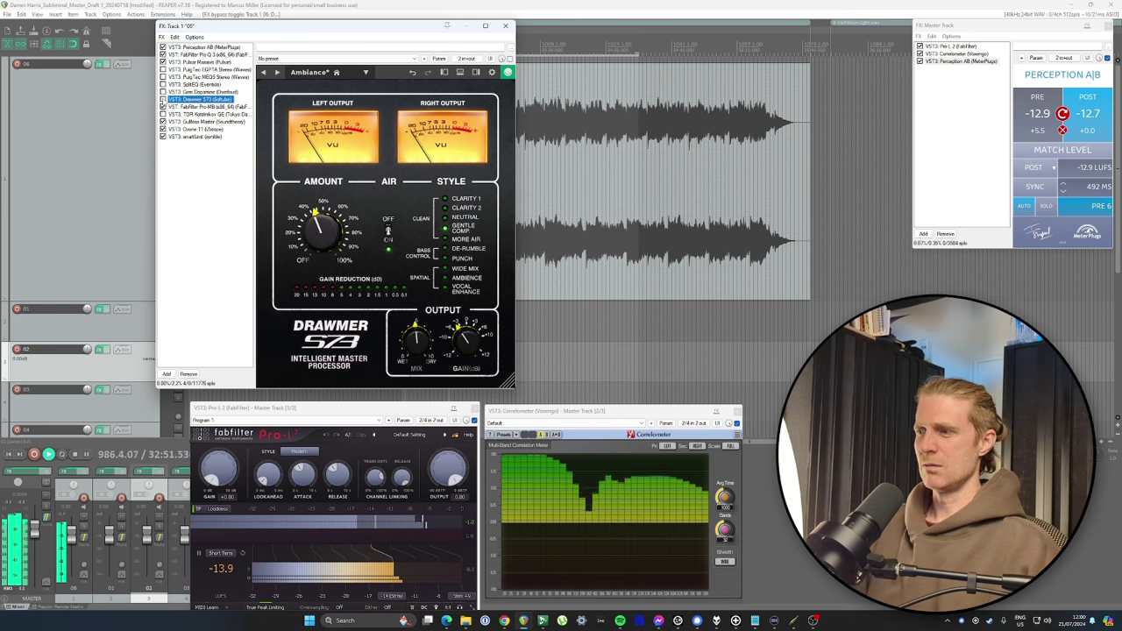
click(163, 99)
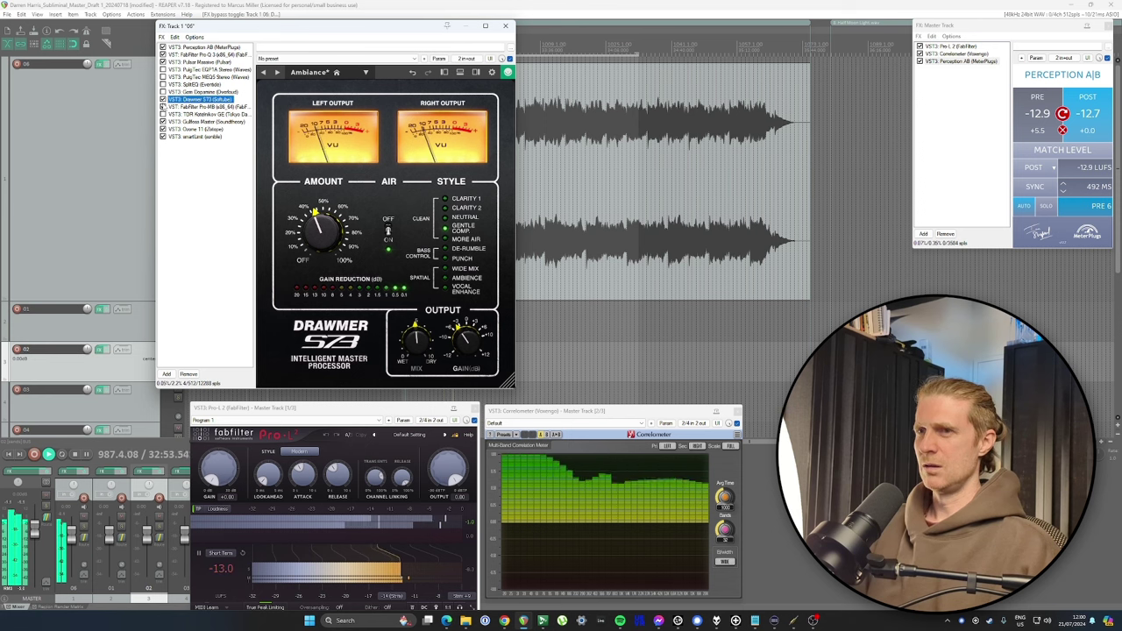
mouse_move(411, 337)
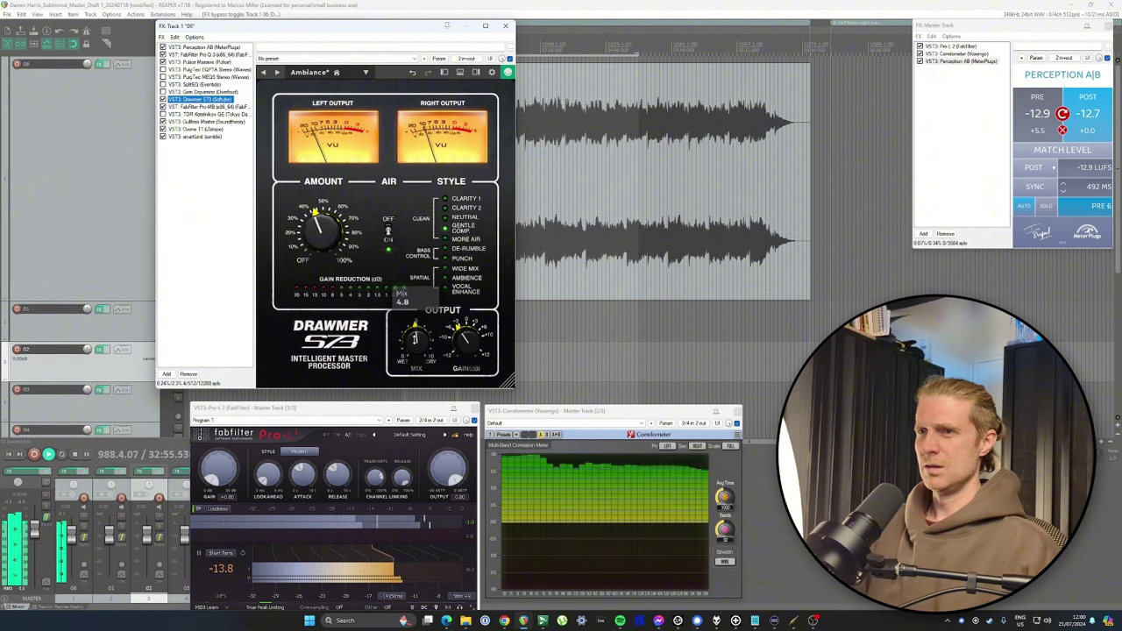
drag(412, 337, 413, 341)
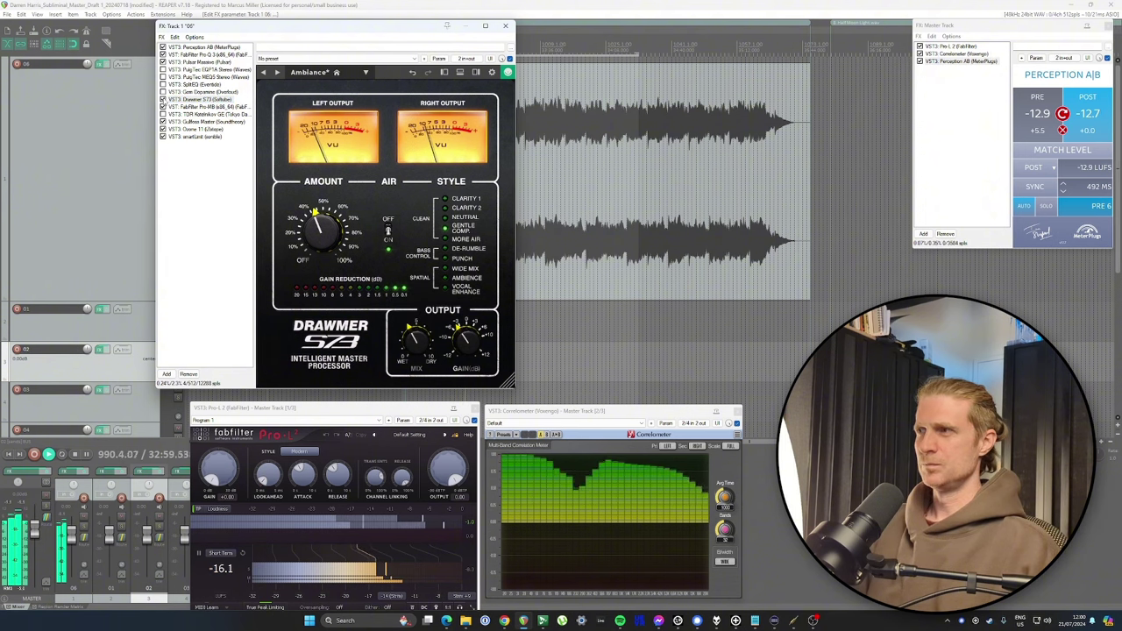
click(162, 99)
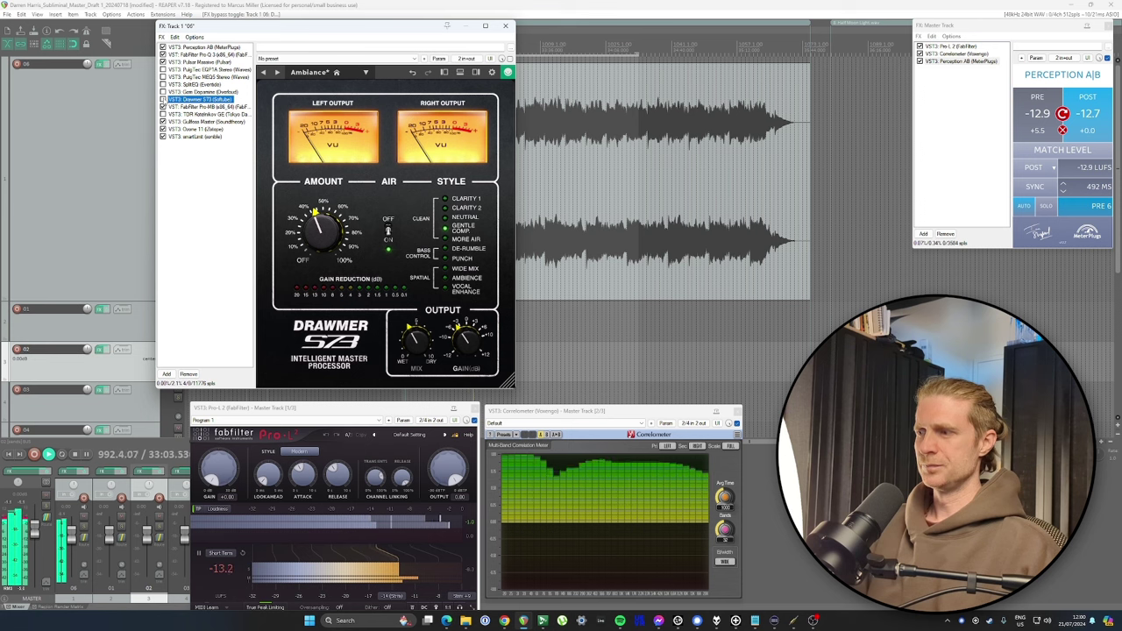
click(162, 99)
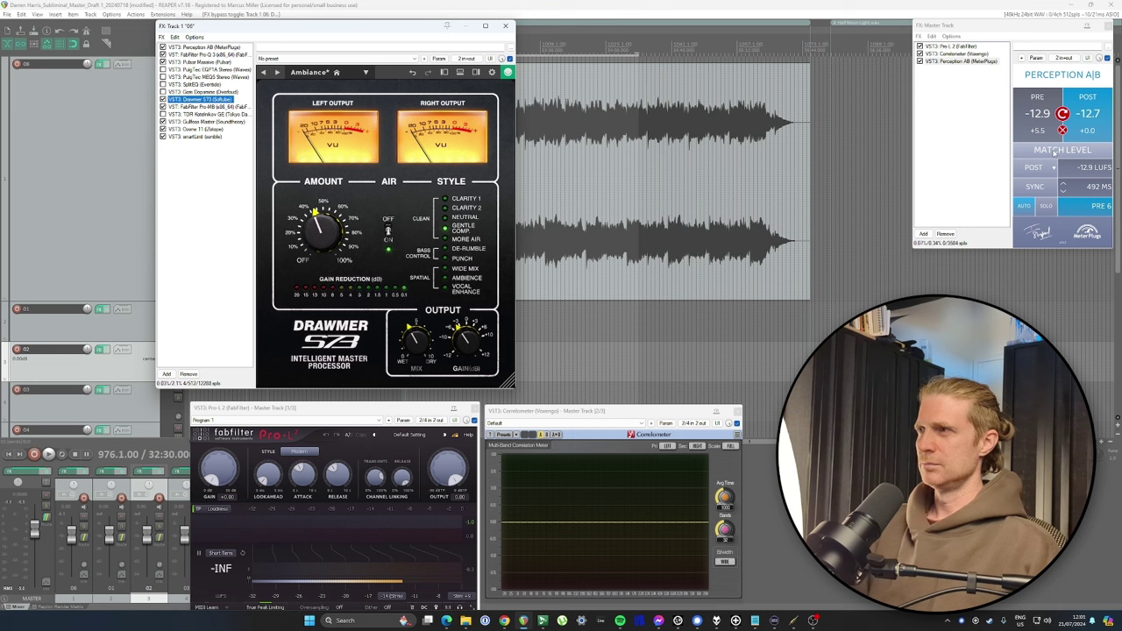
Step: Play the section and compare the level-matched PRE and POST signals in Perception AB, ending on POST
key(space)
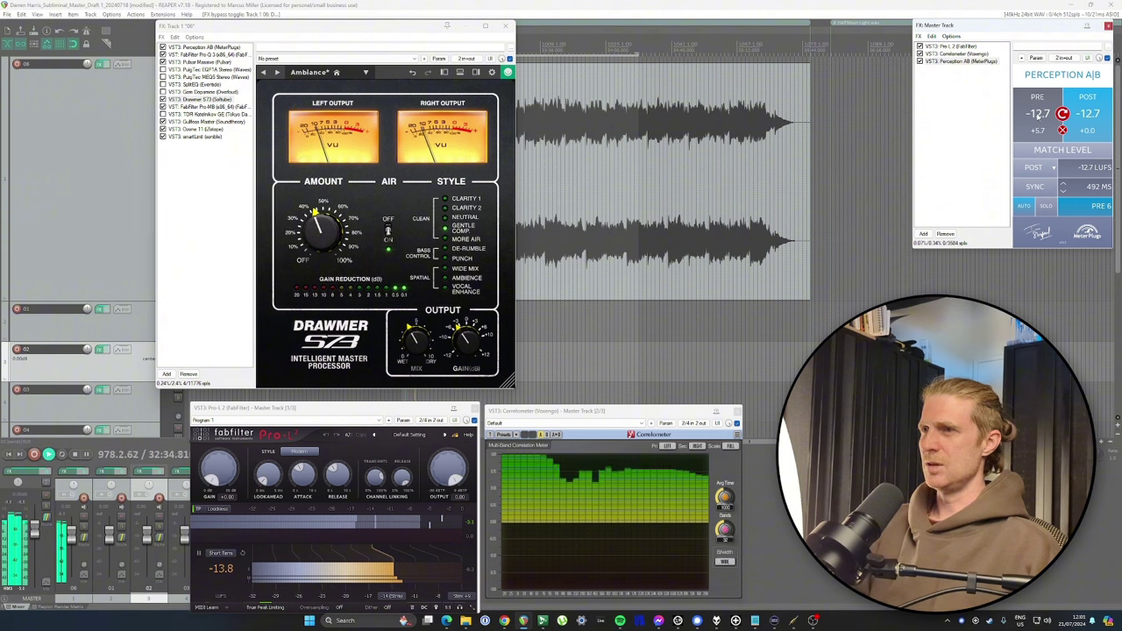
click(1039, 116)
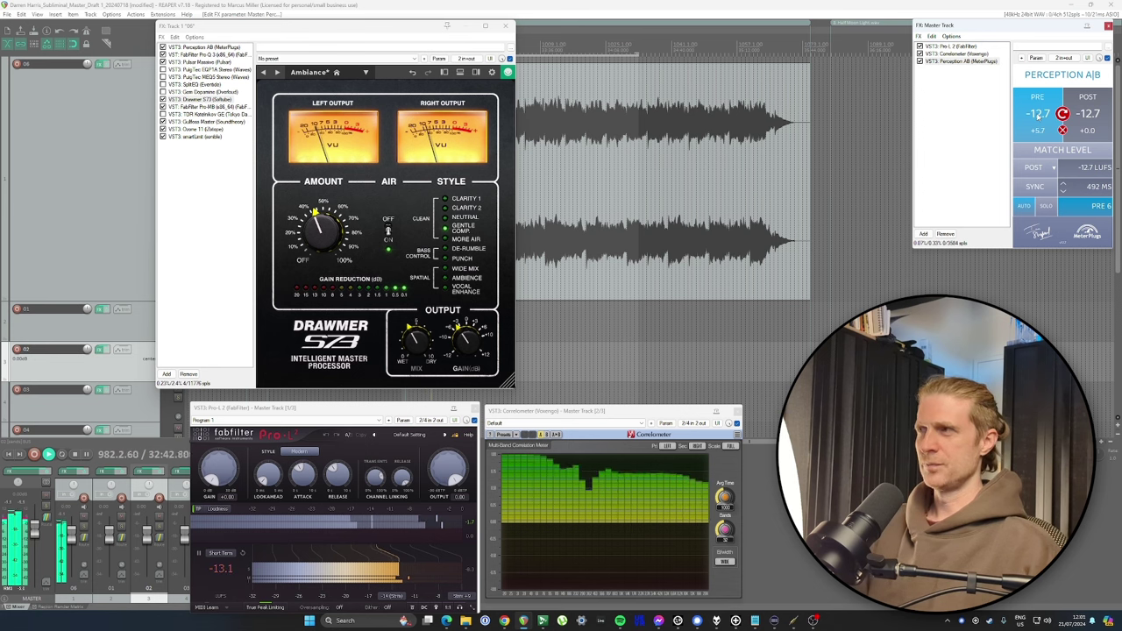
click(1039, 116)
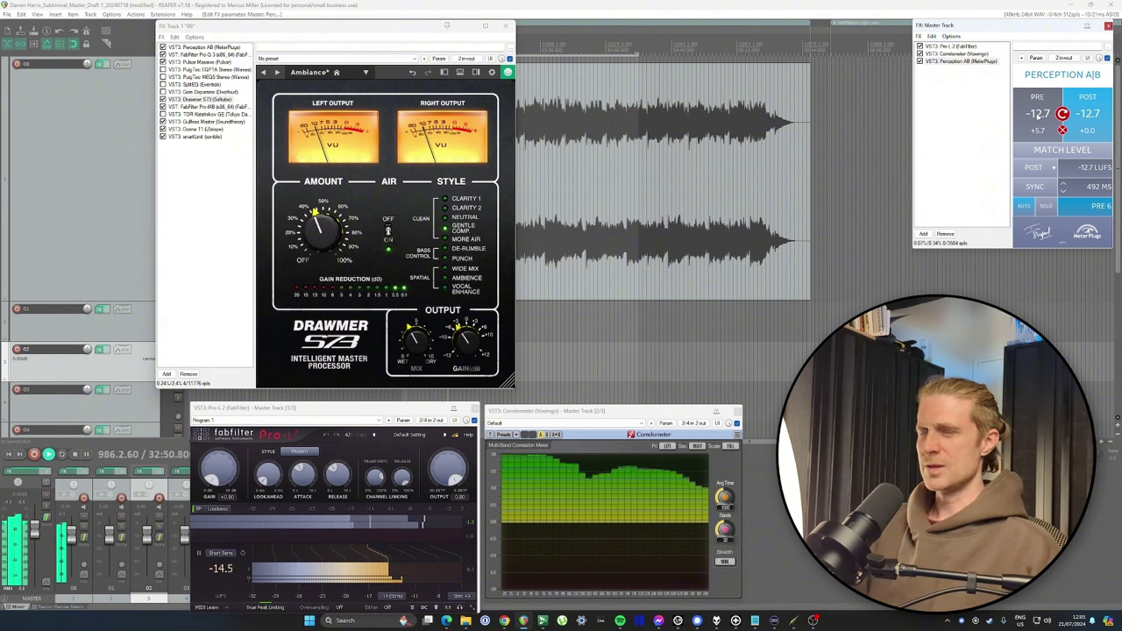
click(1039, 116)
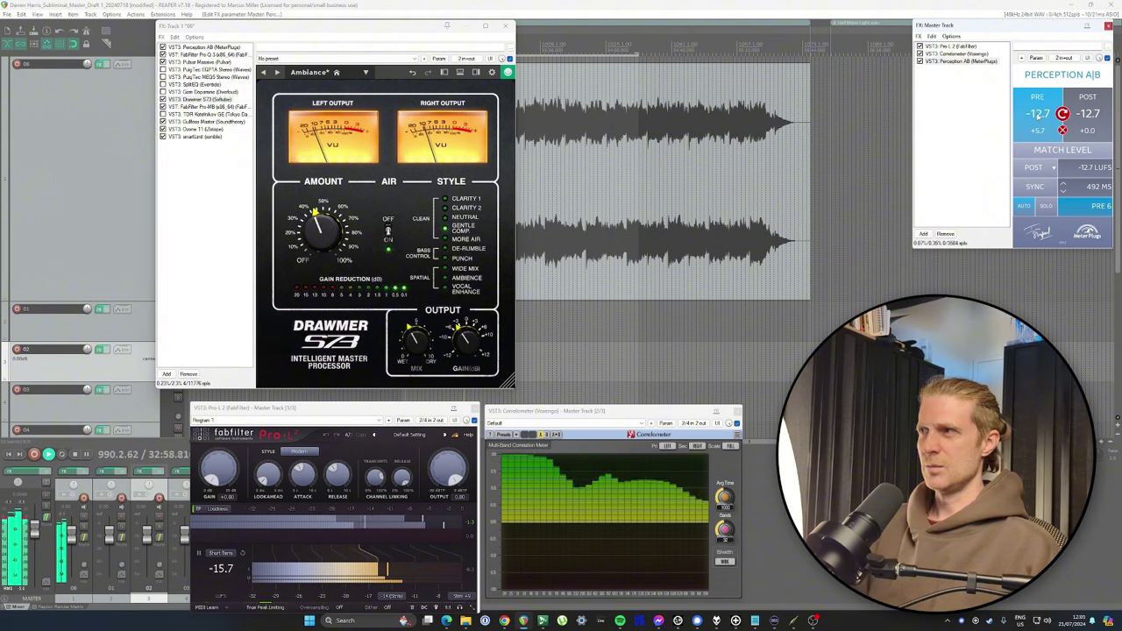
click(1038, 116)
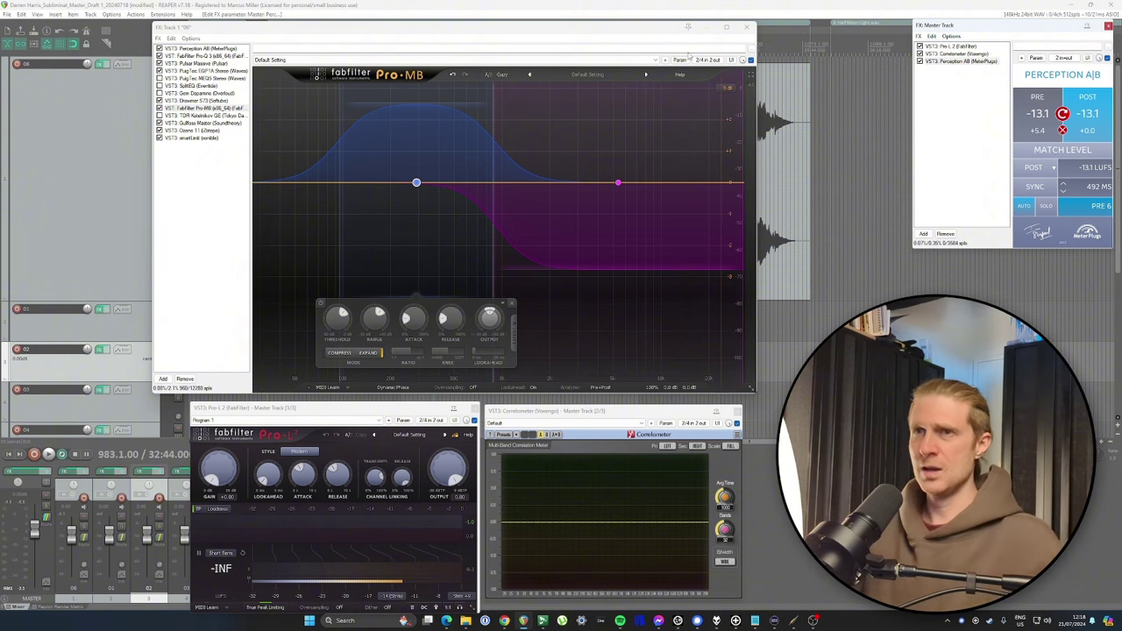
Step: Recheck the master with Pro-MB open by alternating PRE and POST in Perception AB, then stop playback on POST
click(1039, 118)
key(space)
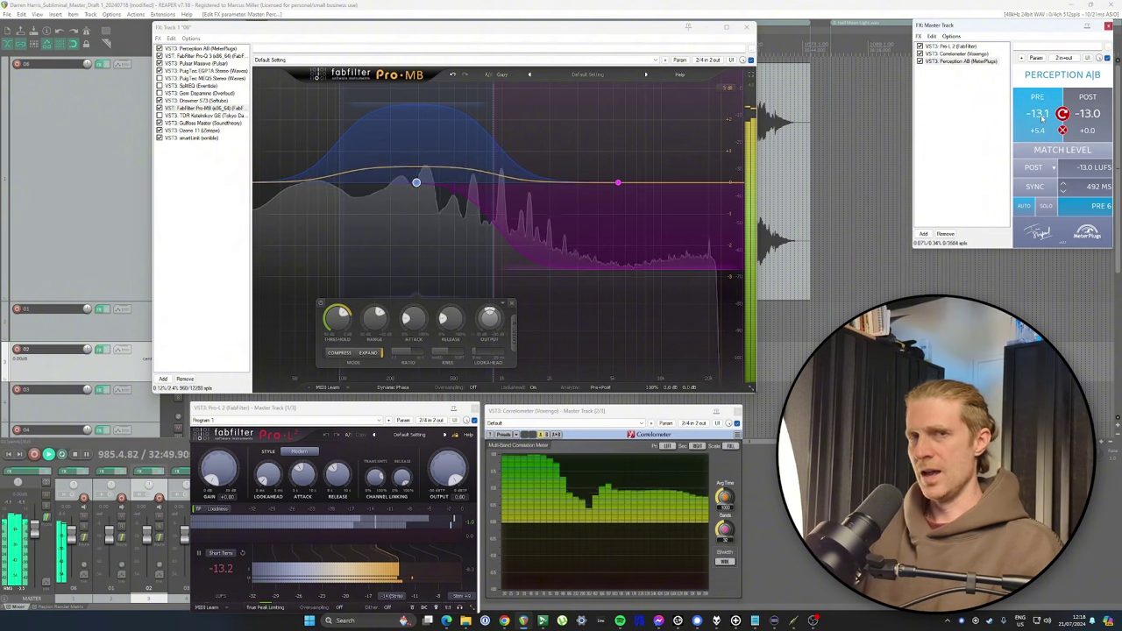
click(1042, 118)
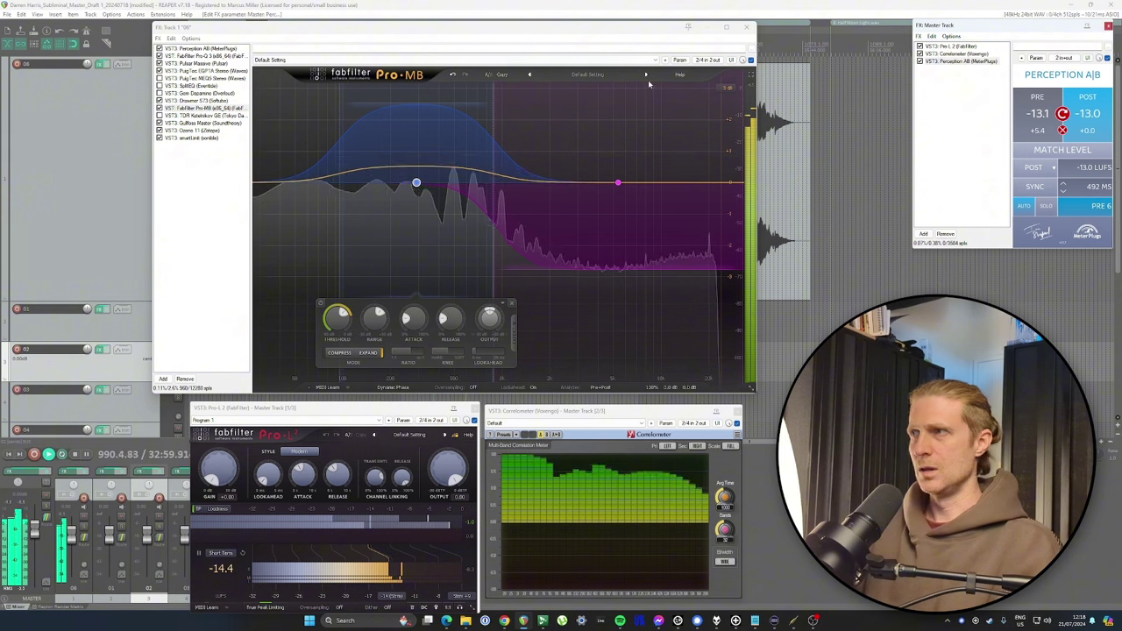
click(1038, 118)
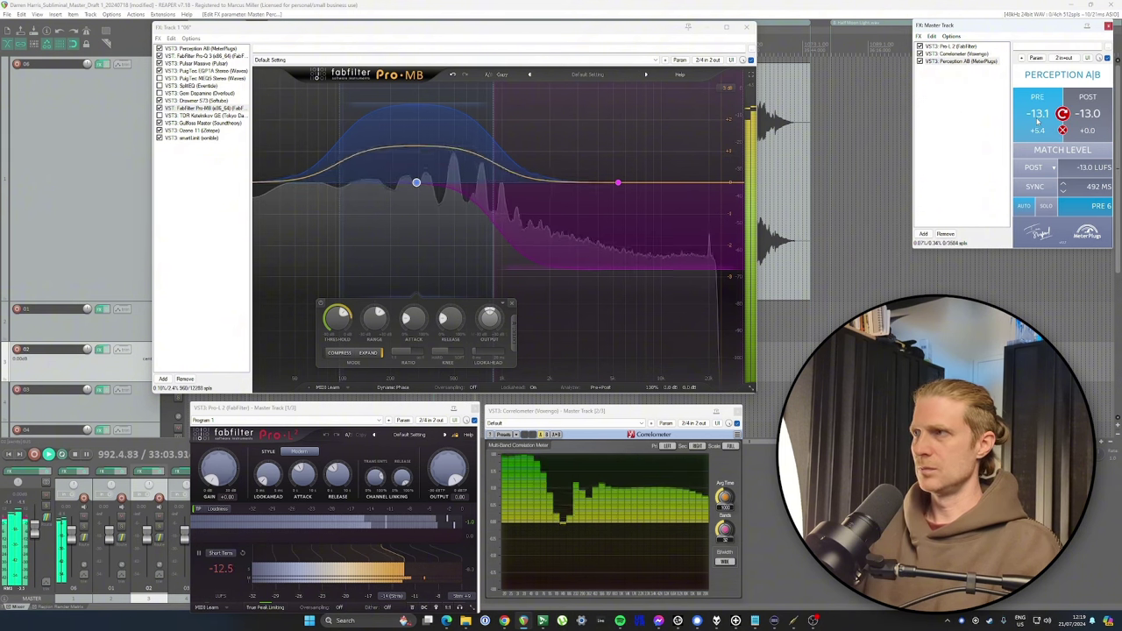
click(1038, 122)
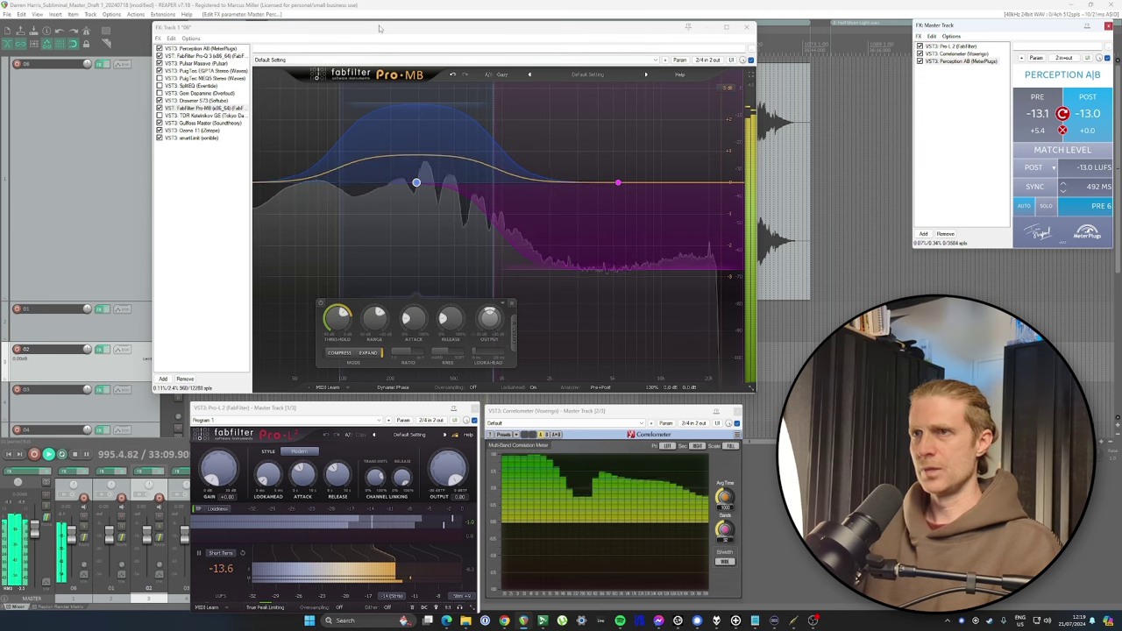
key(space)
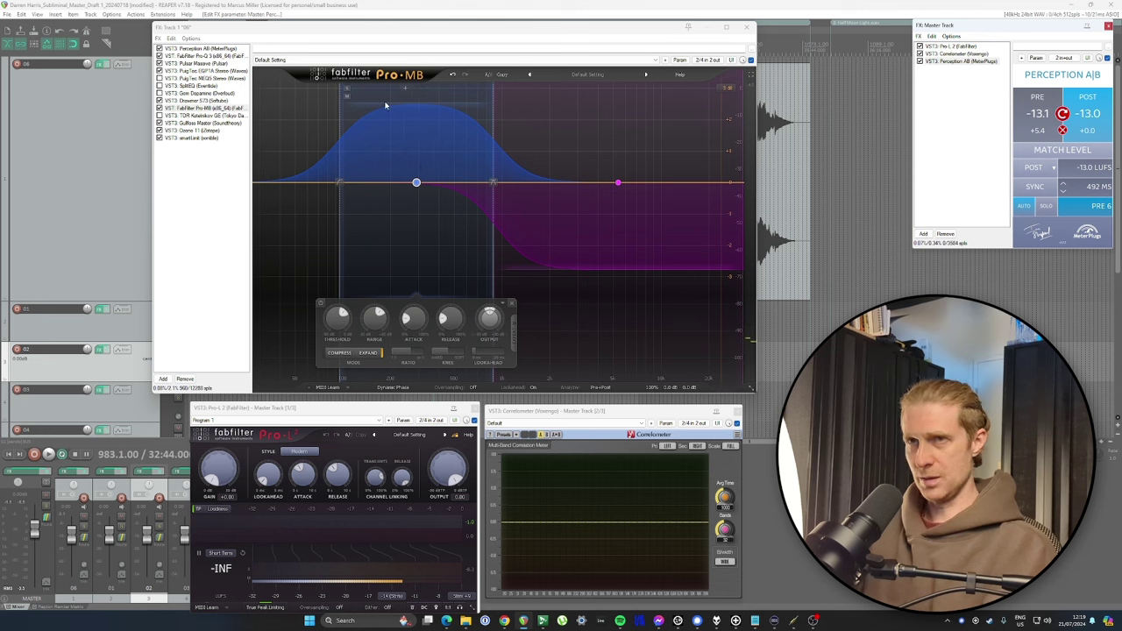
Step: Play the section and set the high-frequency boost of the PuigTec EQP-1A to about 0.6, sweeping it high first
click(200, 64)
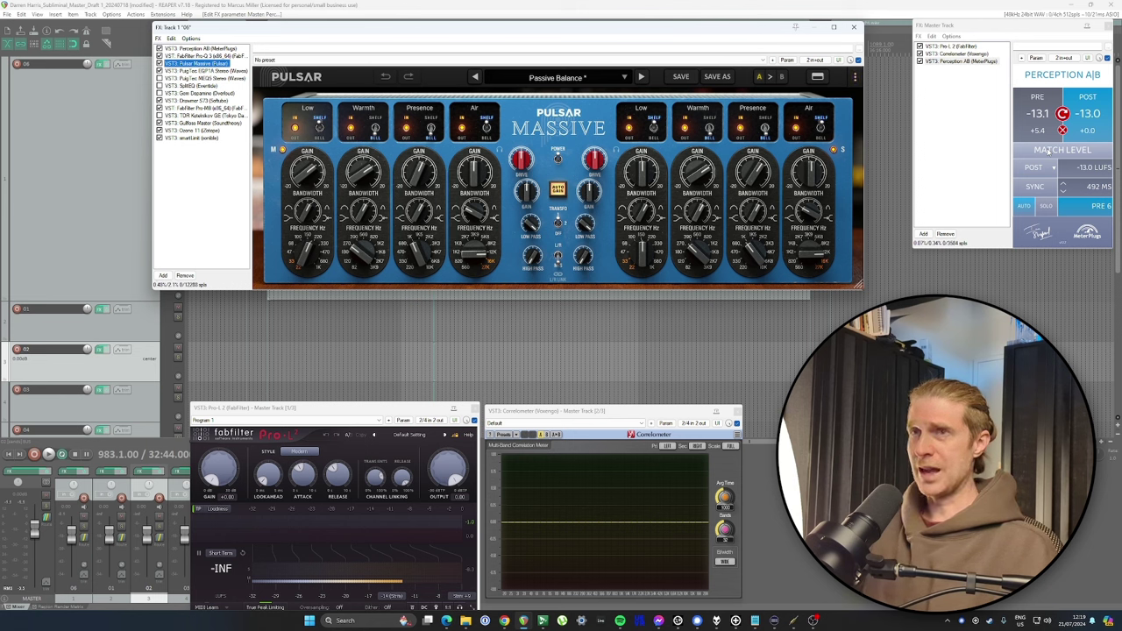
key(Down)
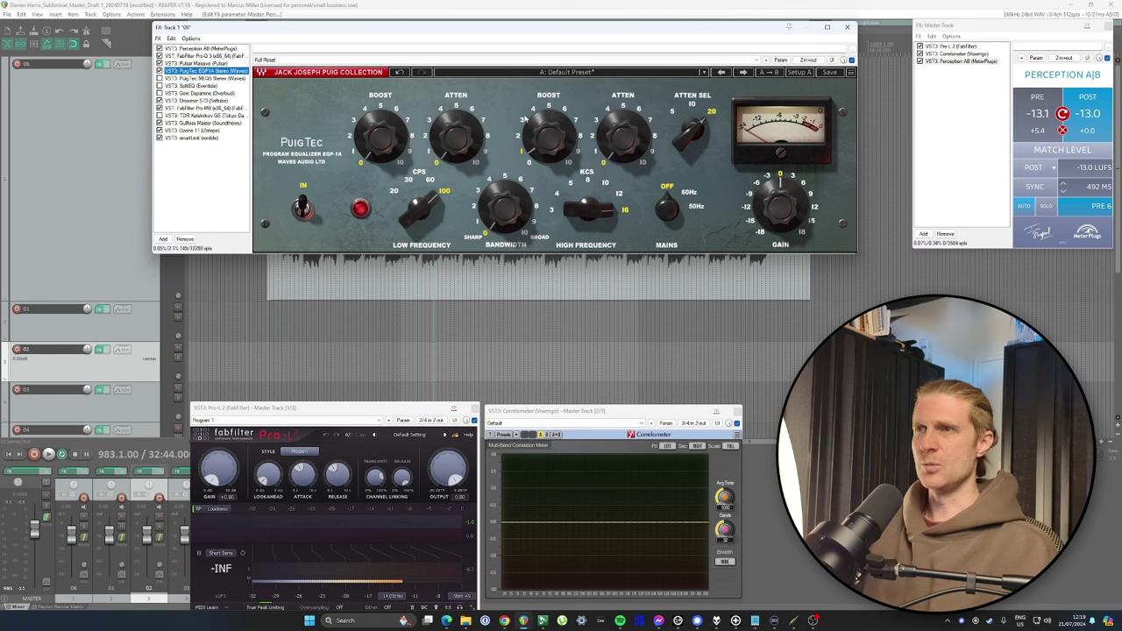
click(1052, 151)
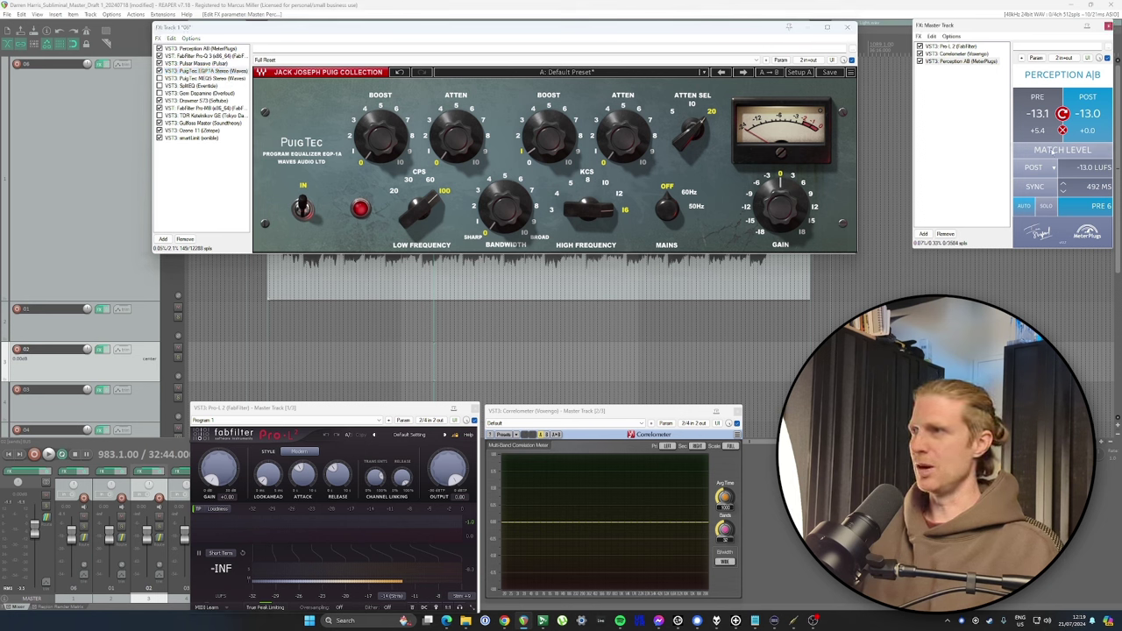
key(space)
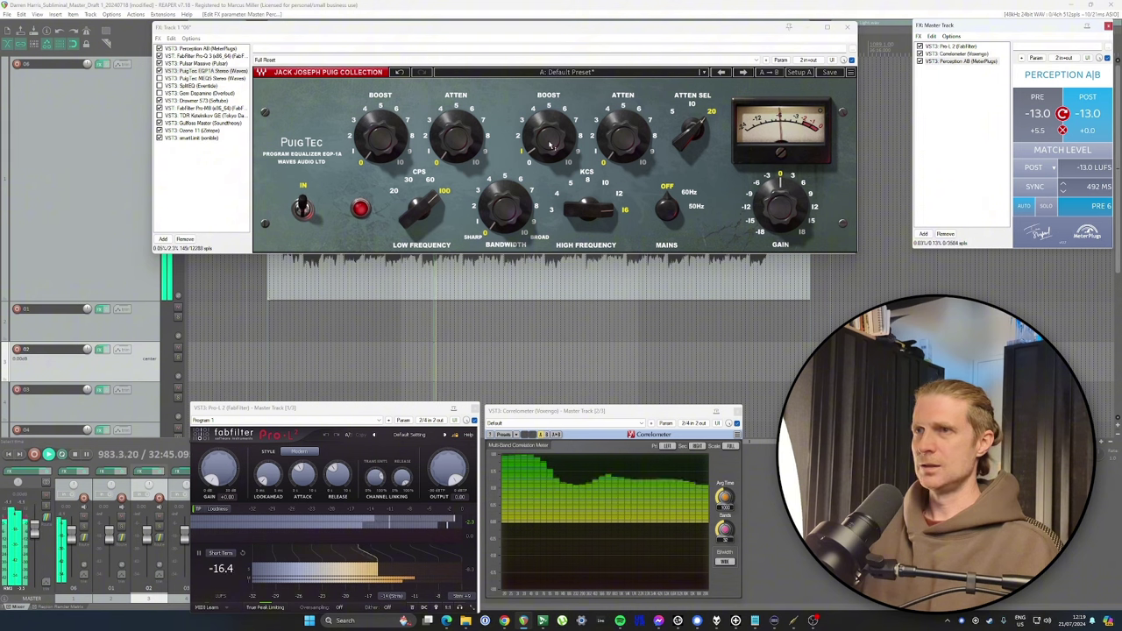
drag(549, 134, 549, 103)
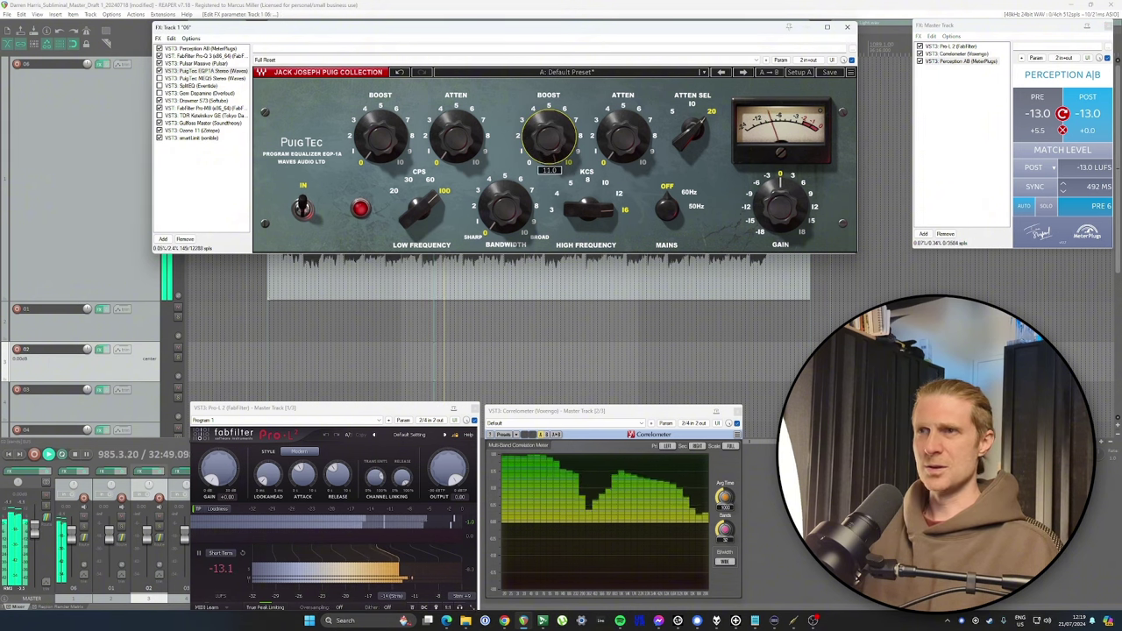
drag(549, 104, 549, 142)
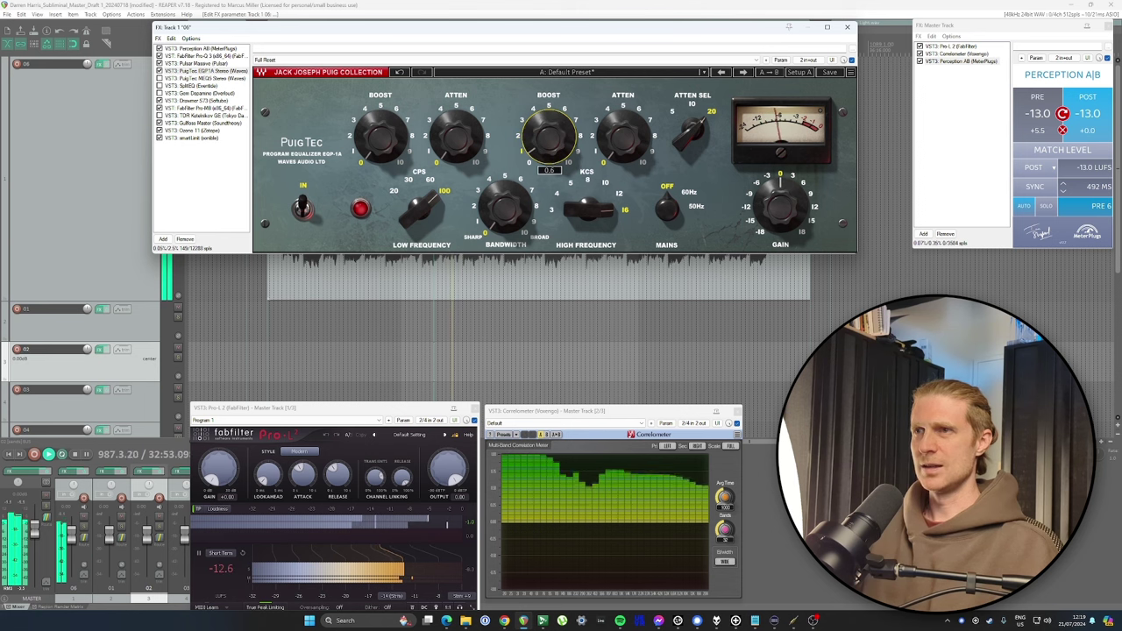
Step: Compare the PuigTec EQP-1A bypassed and engaged during playback, leaving it engaged, and stop playback
click(160, 71)
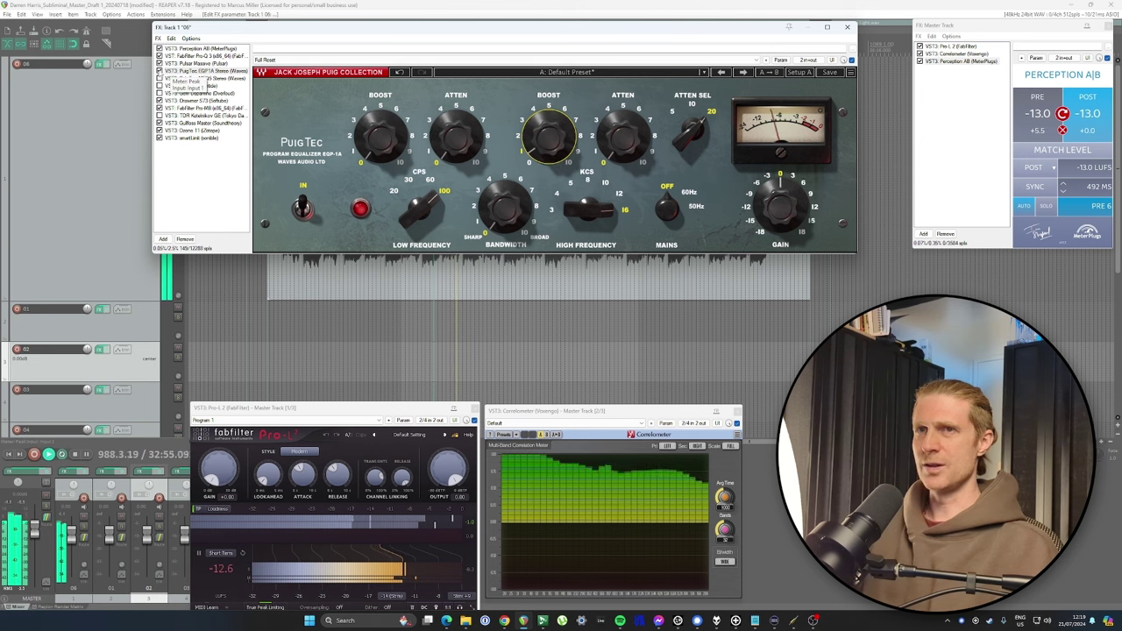
click(160, 71)
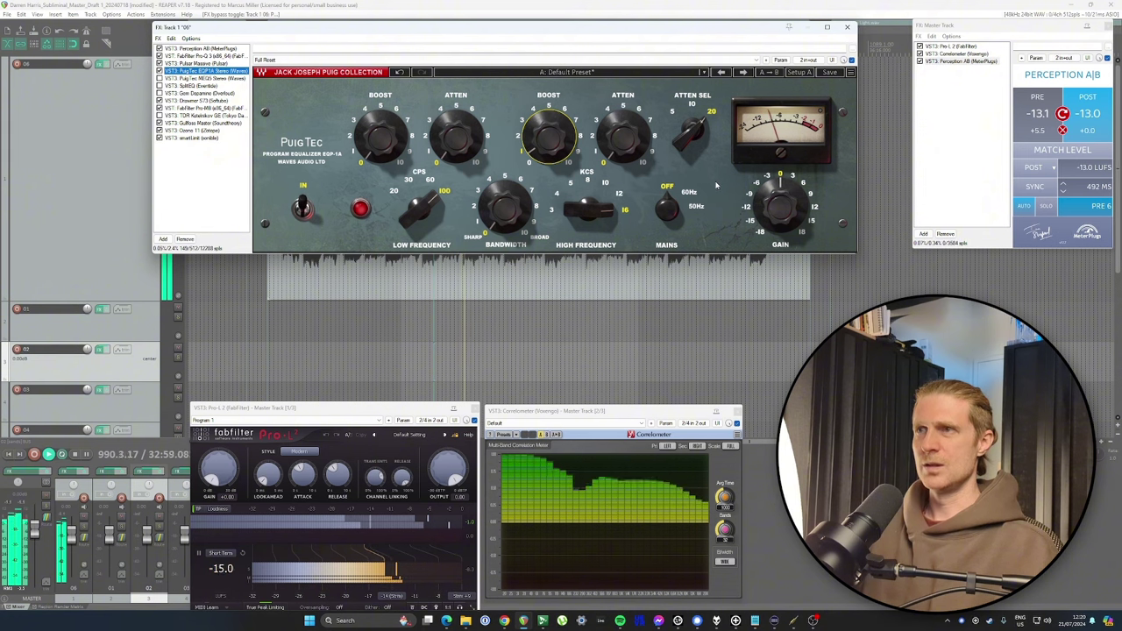
key(space)
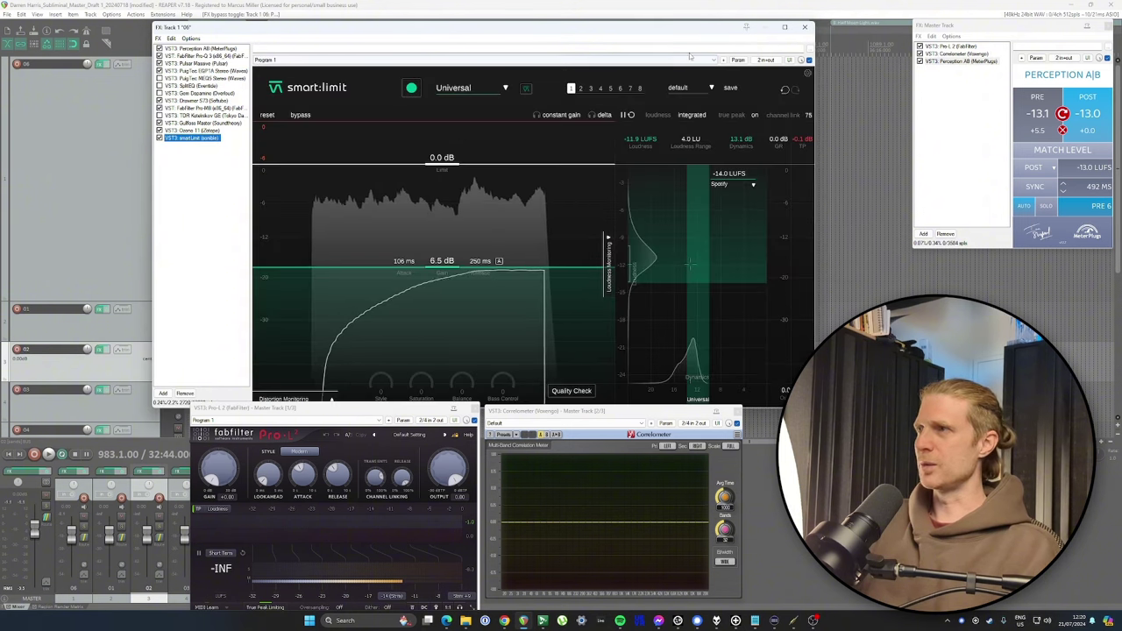
Step: Set the smart:limit gain to 6.0 dB on track 06, audition it, and close the track's effects chain
drag(614, 34, 605, 33)
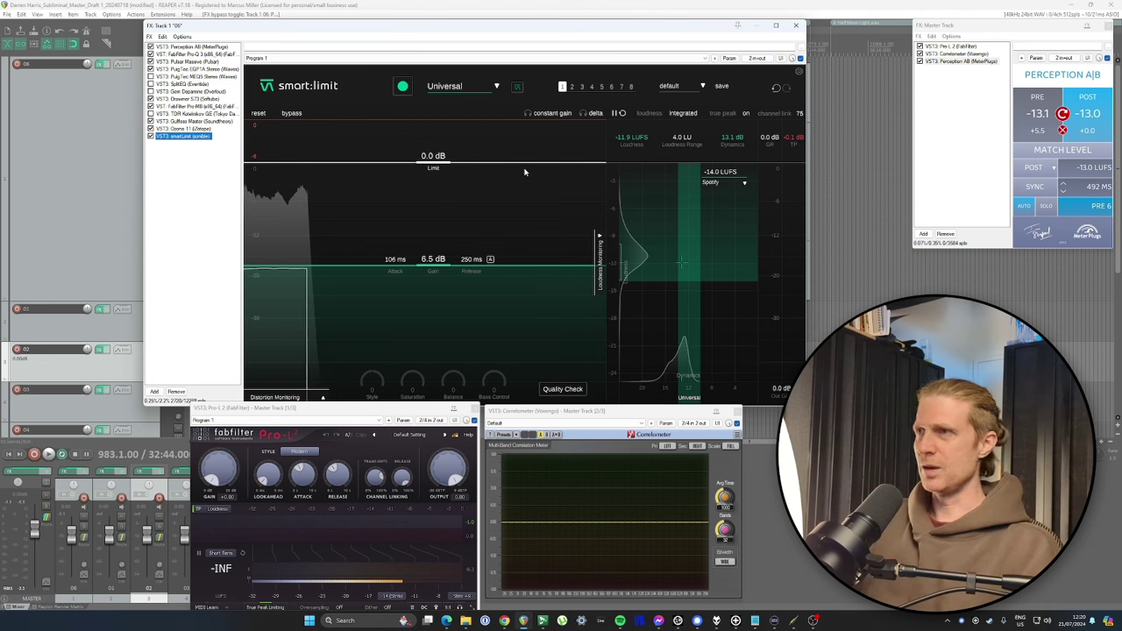
drag(621, 25, 620, 35)
key(space)
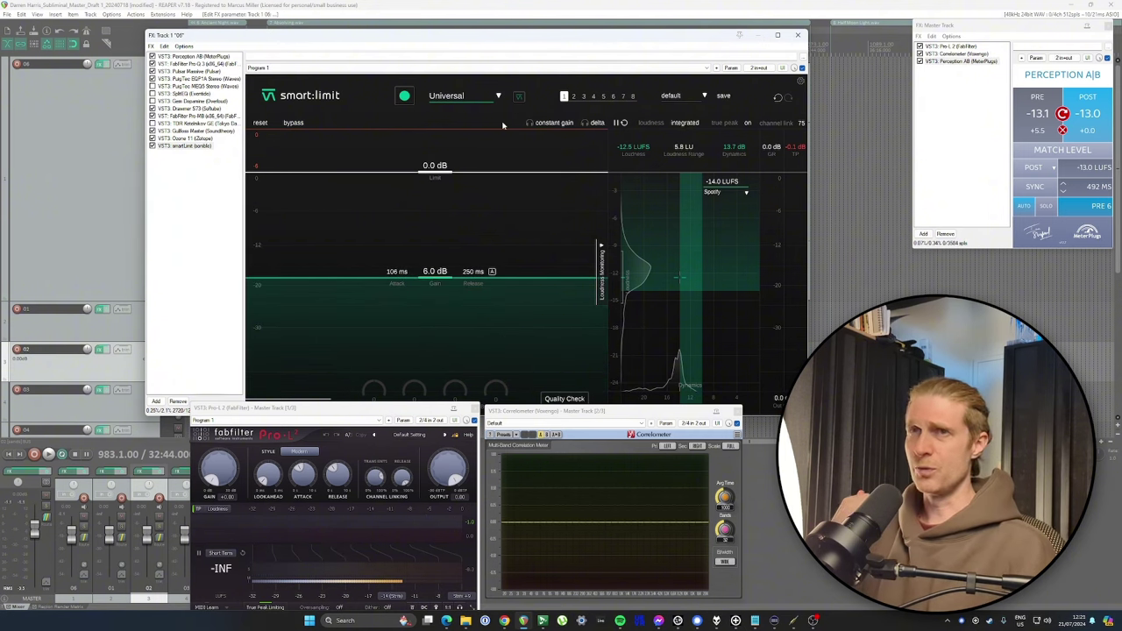
click(800, 36)
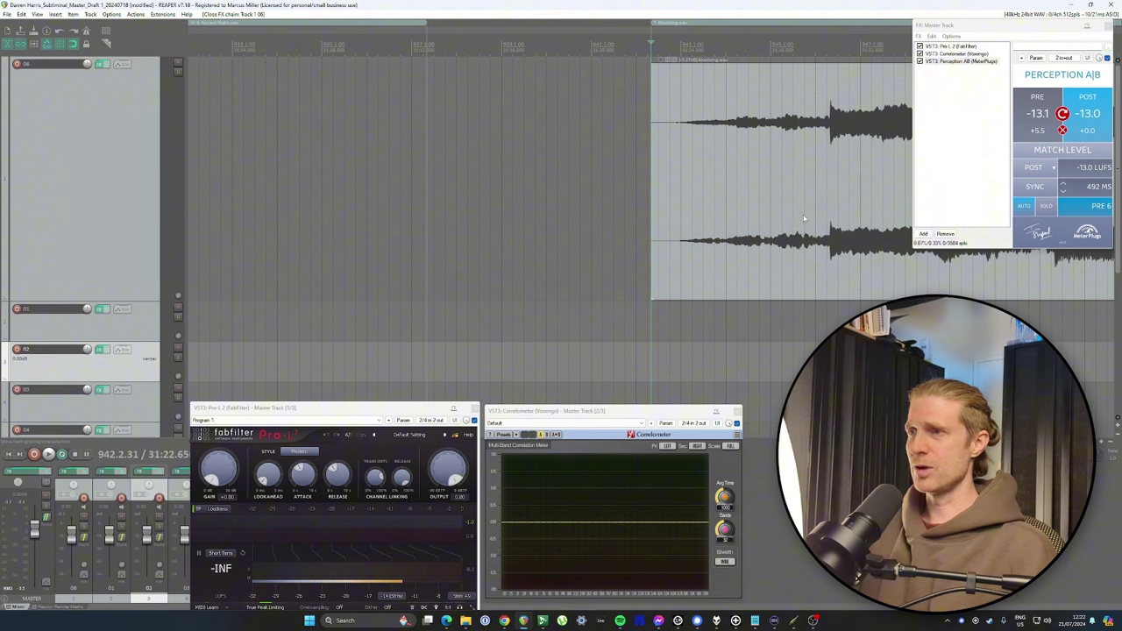
Step: Play the opening of the song on track 06 from just before the item to check its start
key(space)
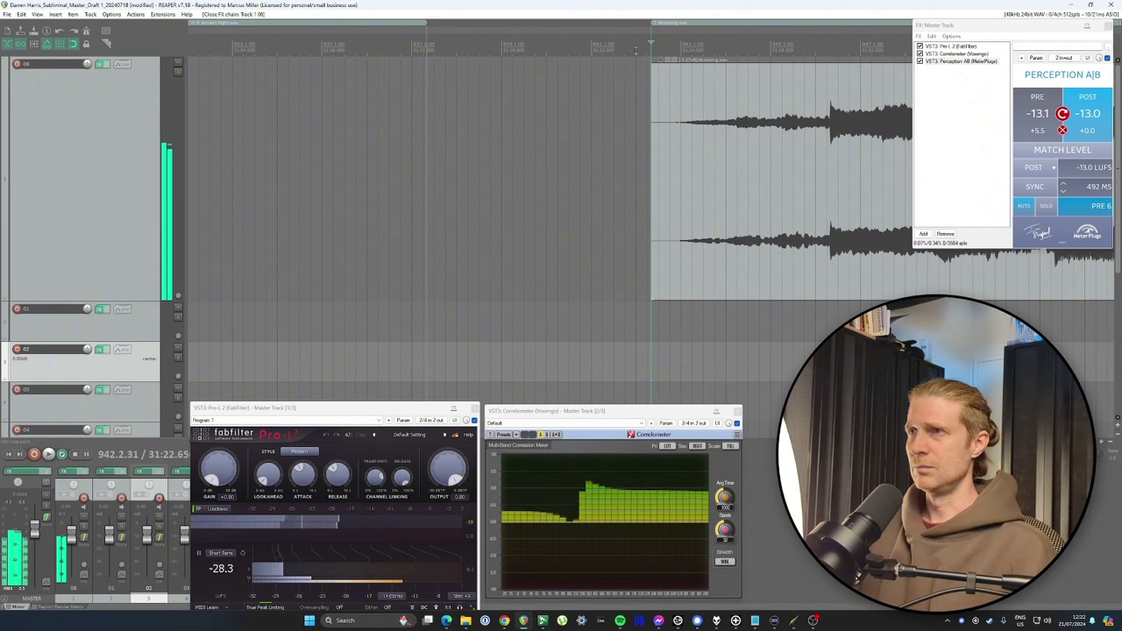
key(space)
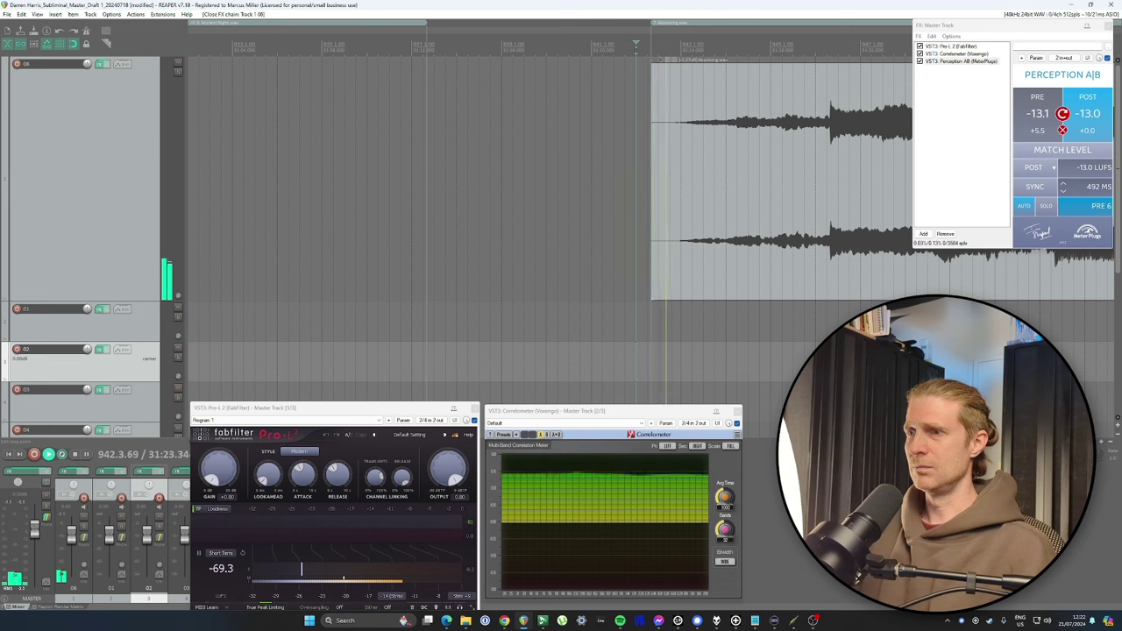
scroll(645, 165, down, 2)
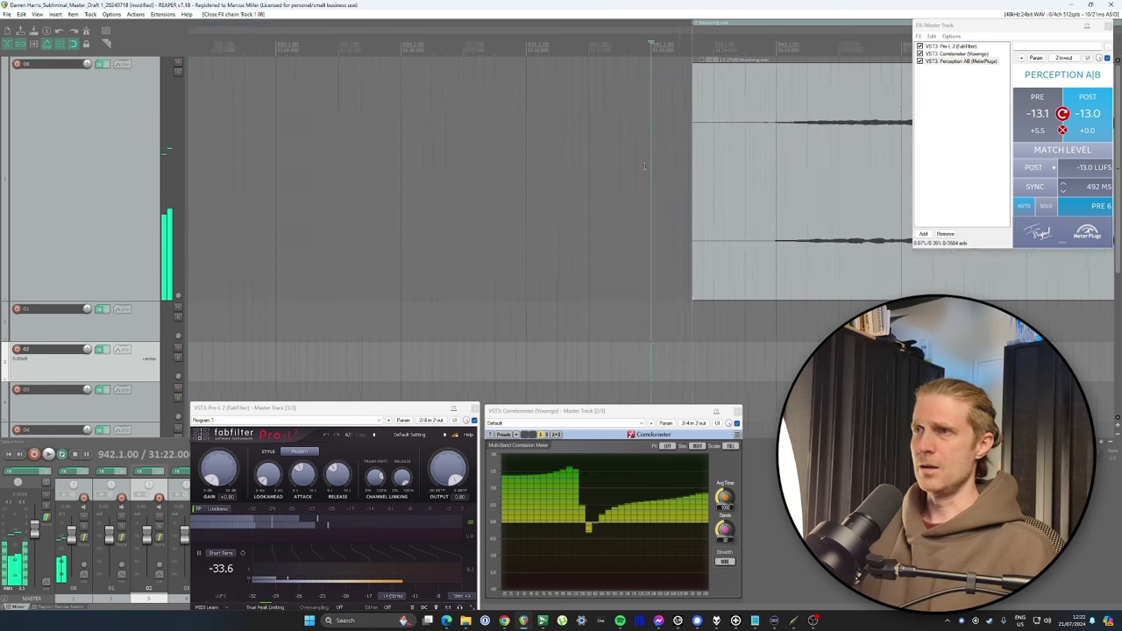
Step: Go to the end of the song on track 06 and play its final decay to check the ending
scroll(645, 165, down, 1)
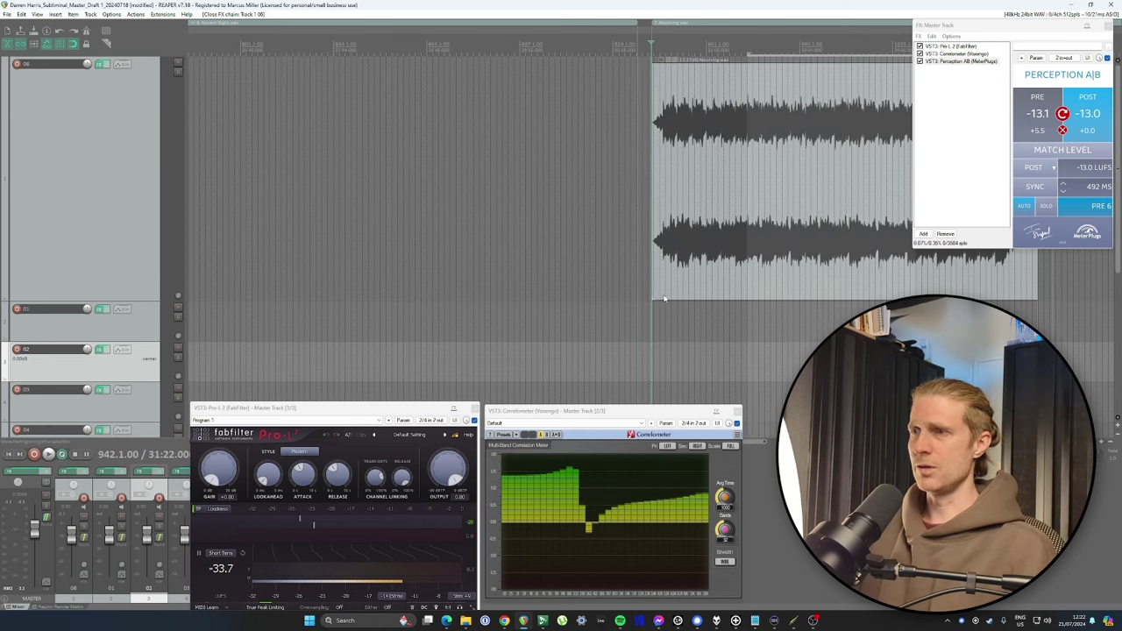
scroll(758, 455, right, 4)
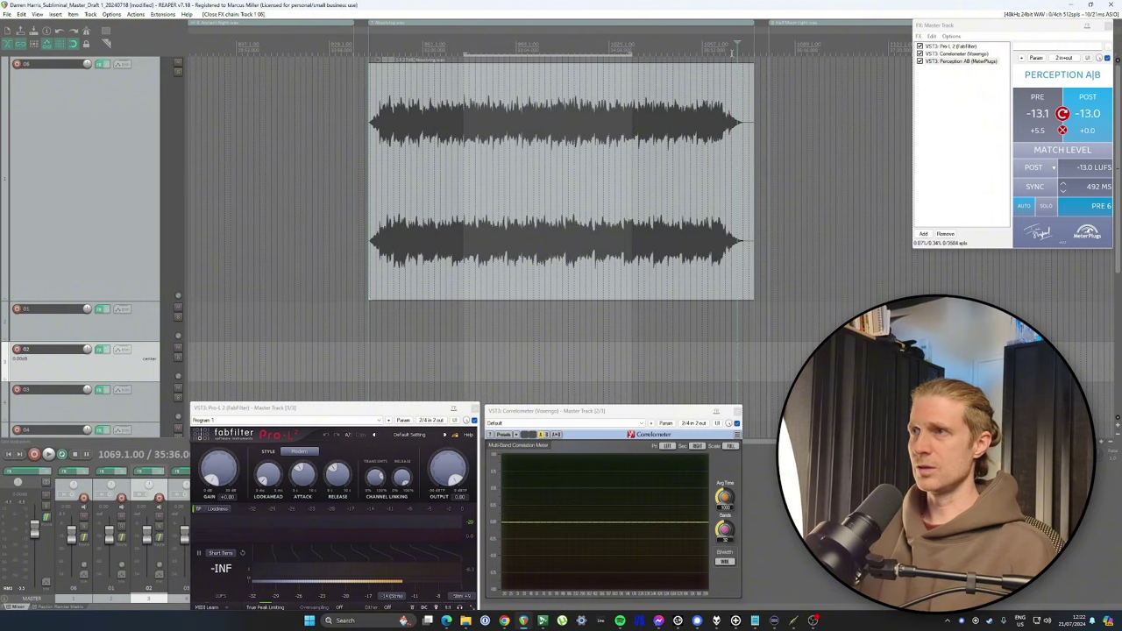
key(space)
scroll(718, 235, down, 1)
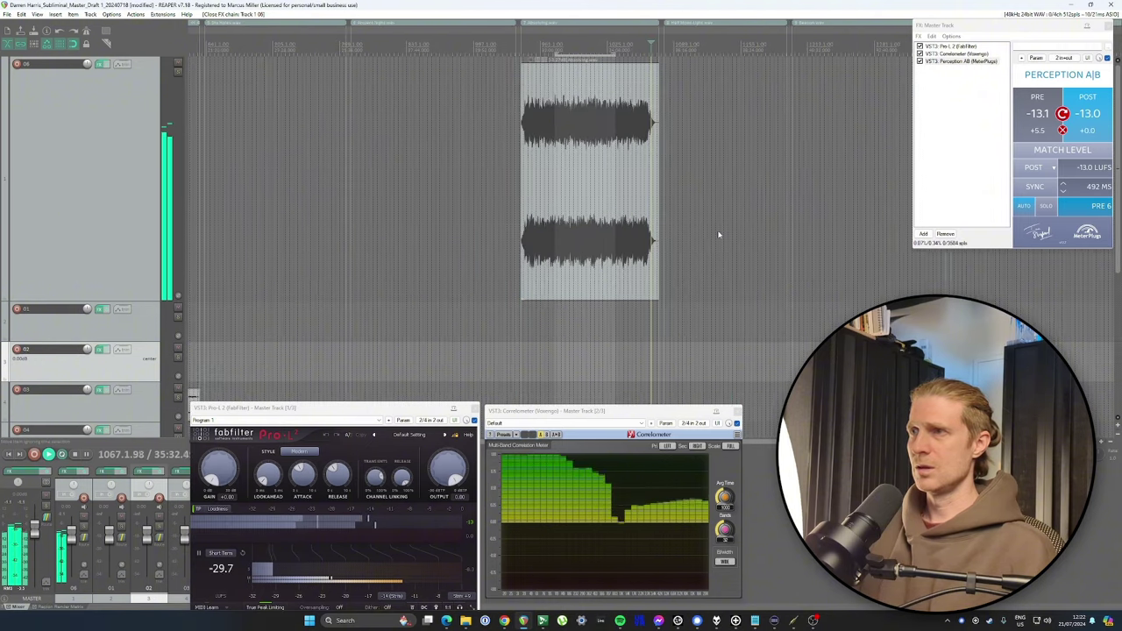
scroll(718, 235, up, 4)
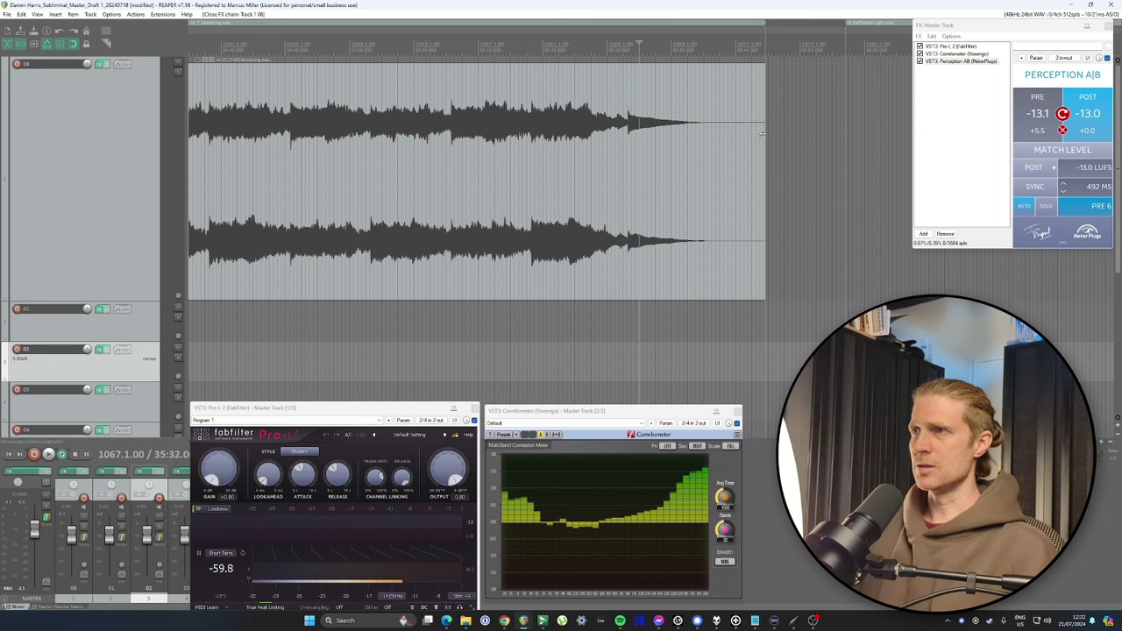
Step: Trim the silent end of the track 06 item slightly, add a curved fade-out over its tail, and audition it
drag(761, 133, 751, 136)
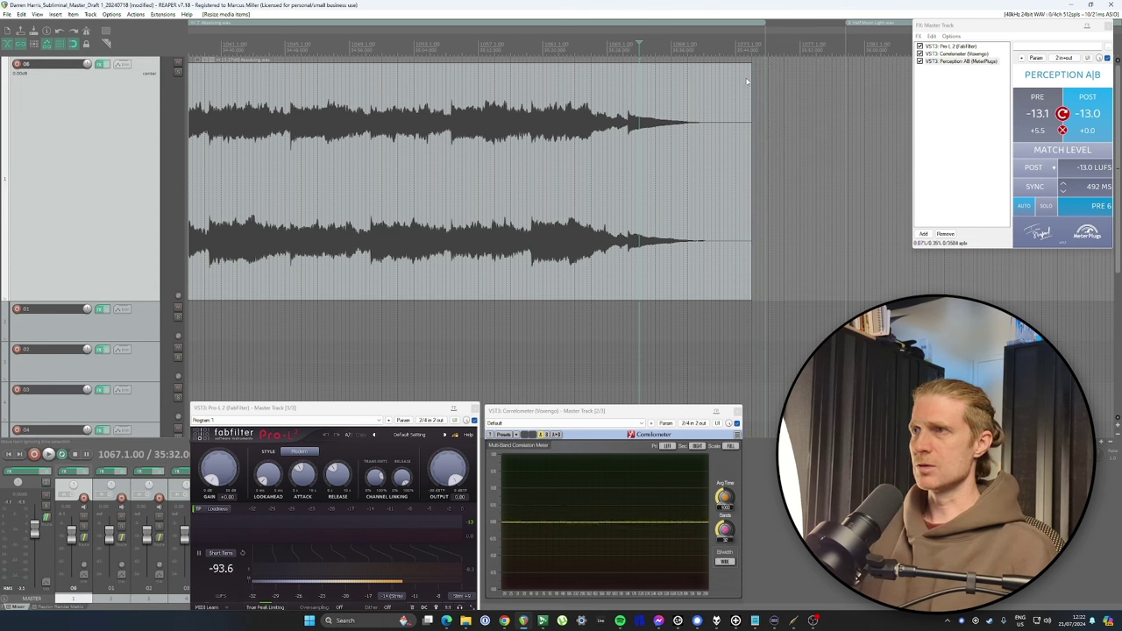
drag(750, 66, 683, 75)
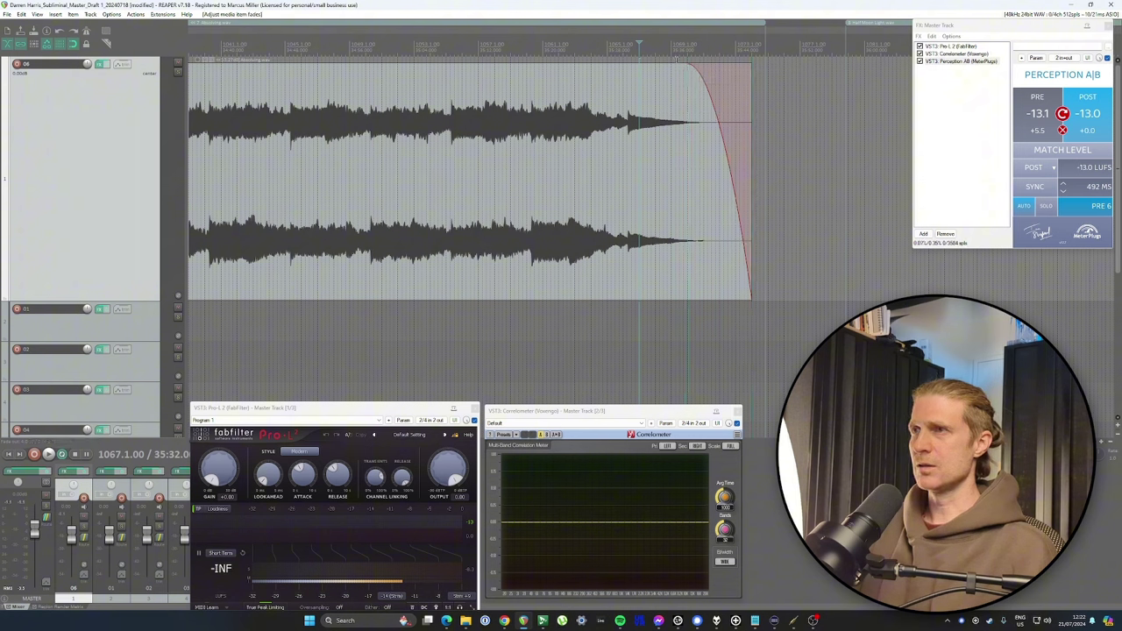
key(space)
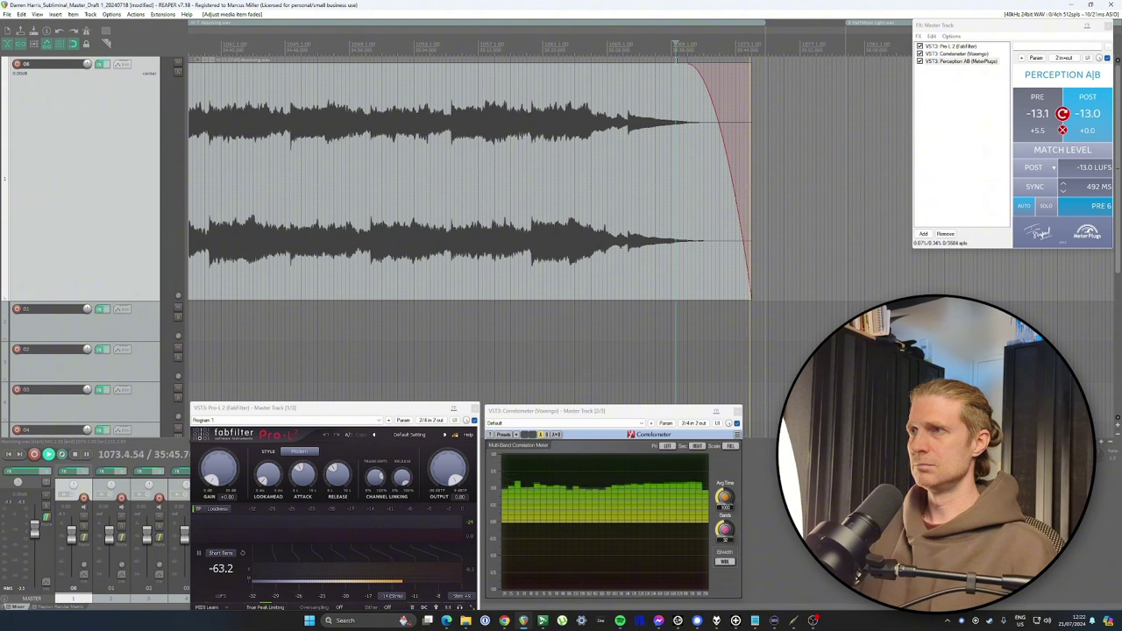
Step: Extend the track 06 item's end slightly, audition the fade-out, and align the song region's end with the item's end
drag(751, 115, 759, 115)
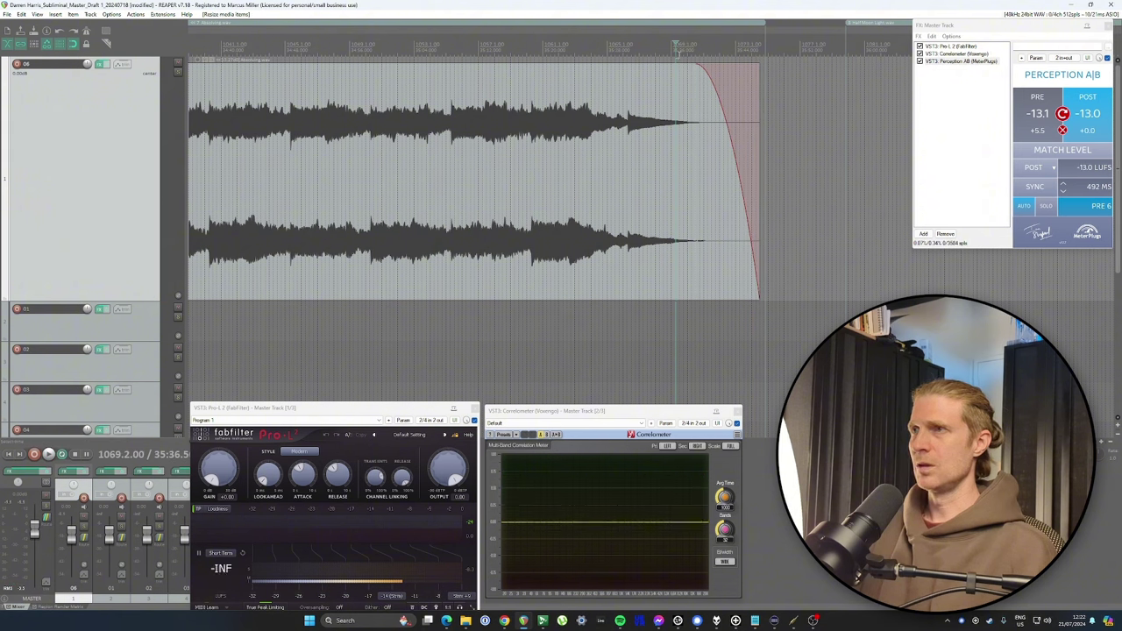
key(space)
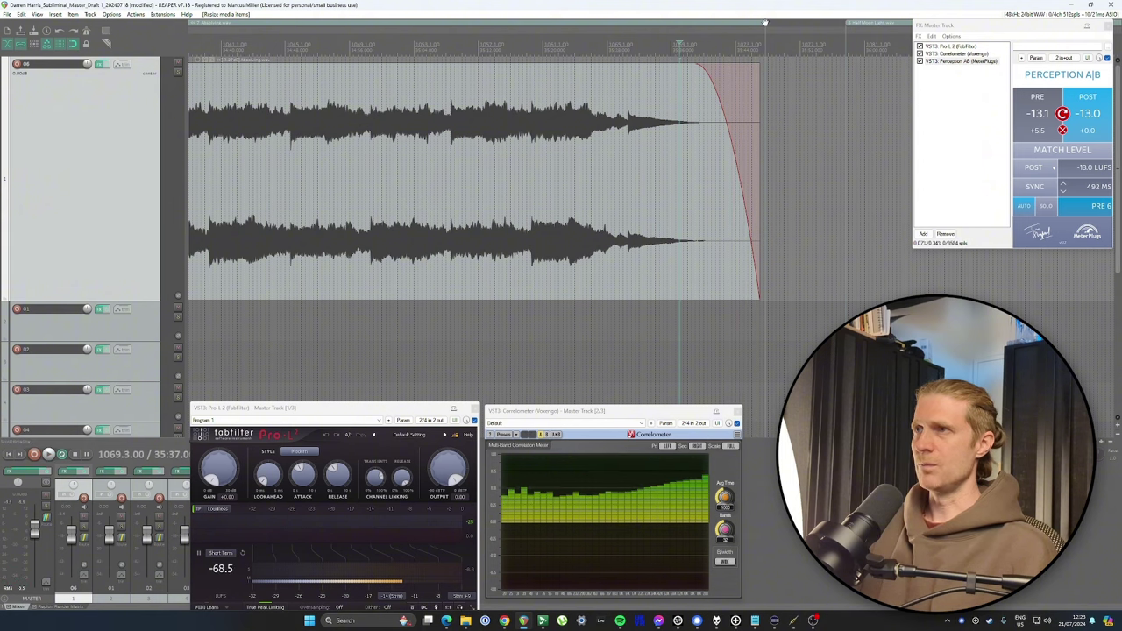
drag(765, 23, 759, 23)
scroll(484, 140, down, 3)
scroll(485, 140, down, 3)
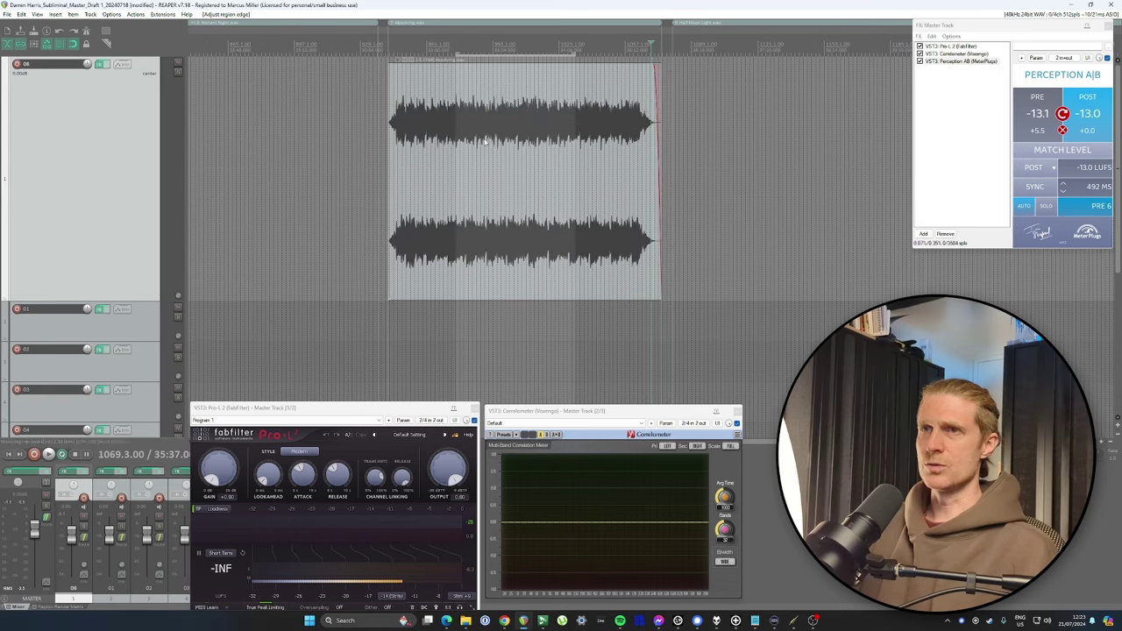